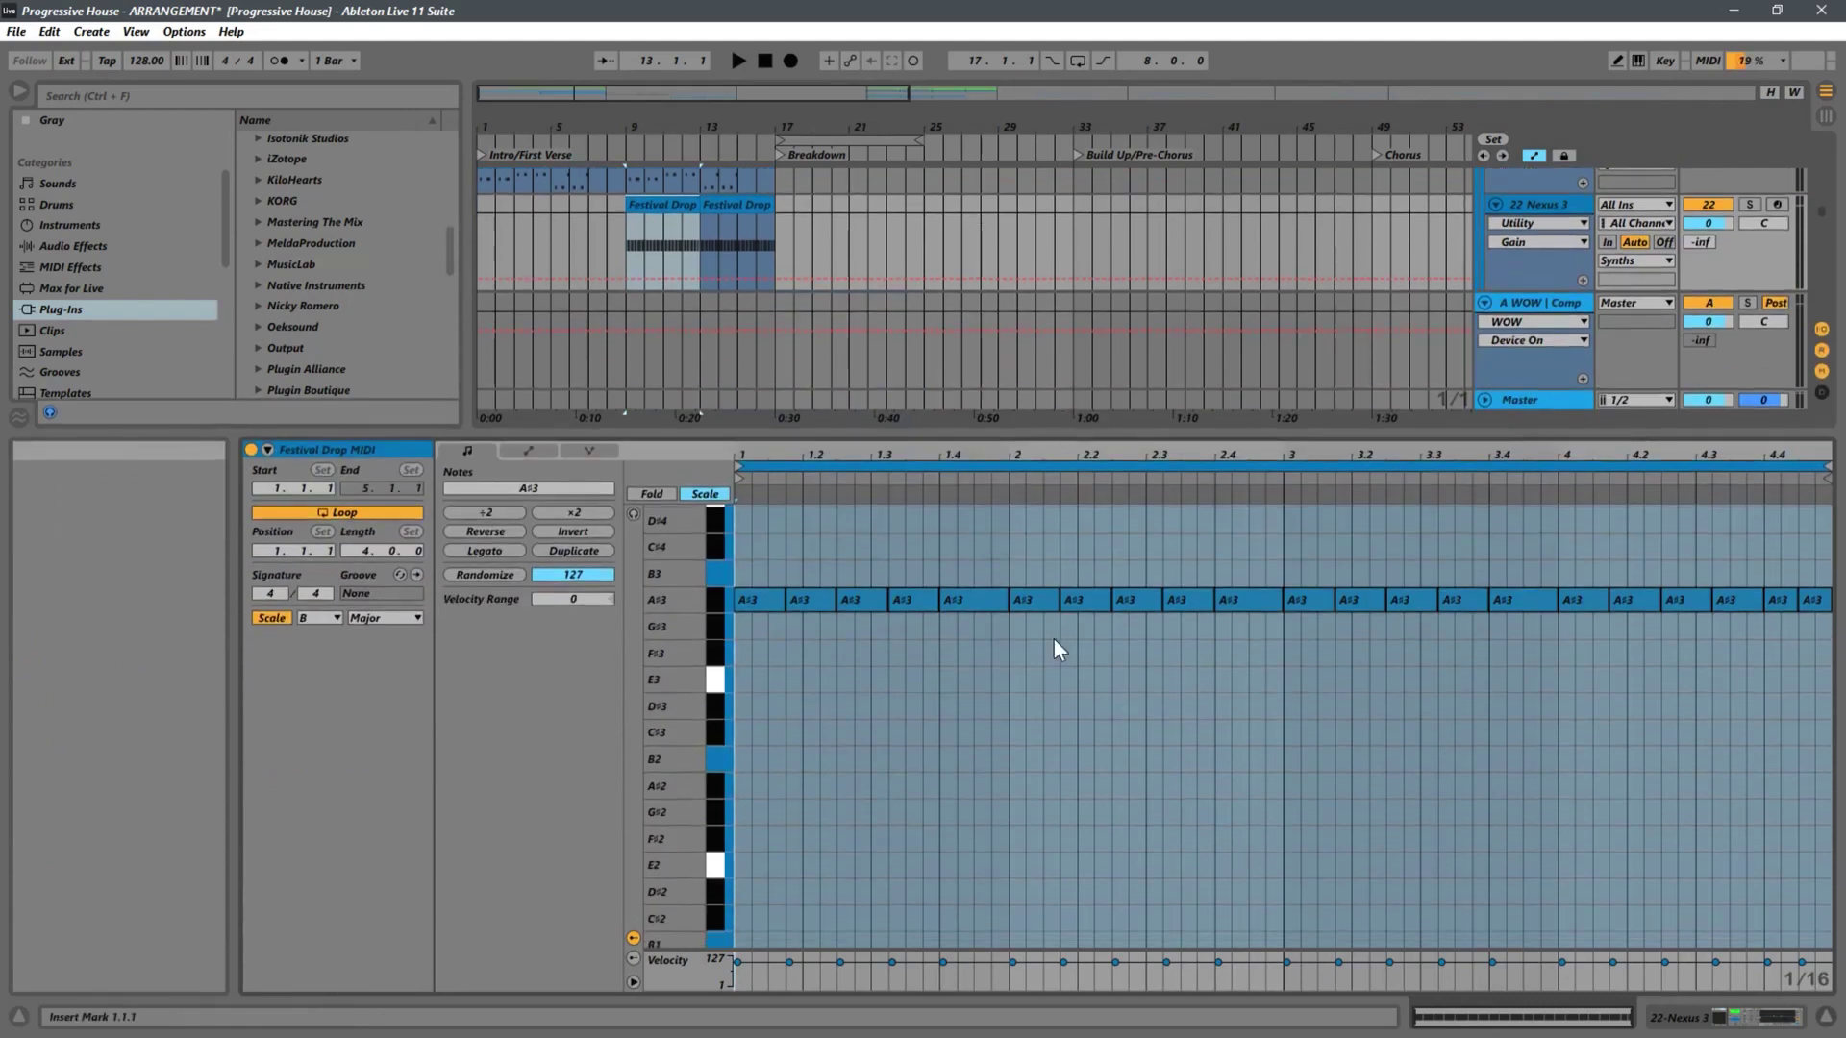
Raise the bar 2 notes of the Festival Drop MIDI clip to C#4
scroll(1097, 679, "up", 3)
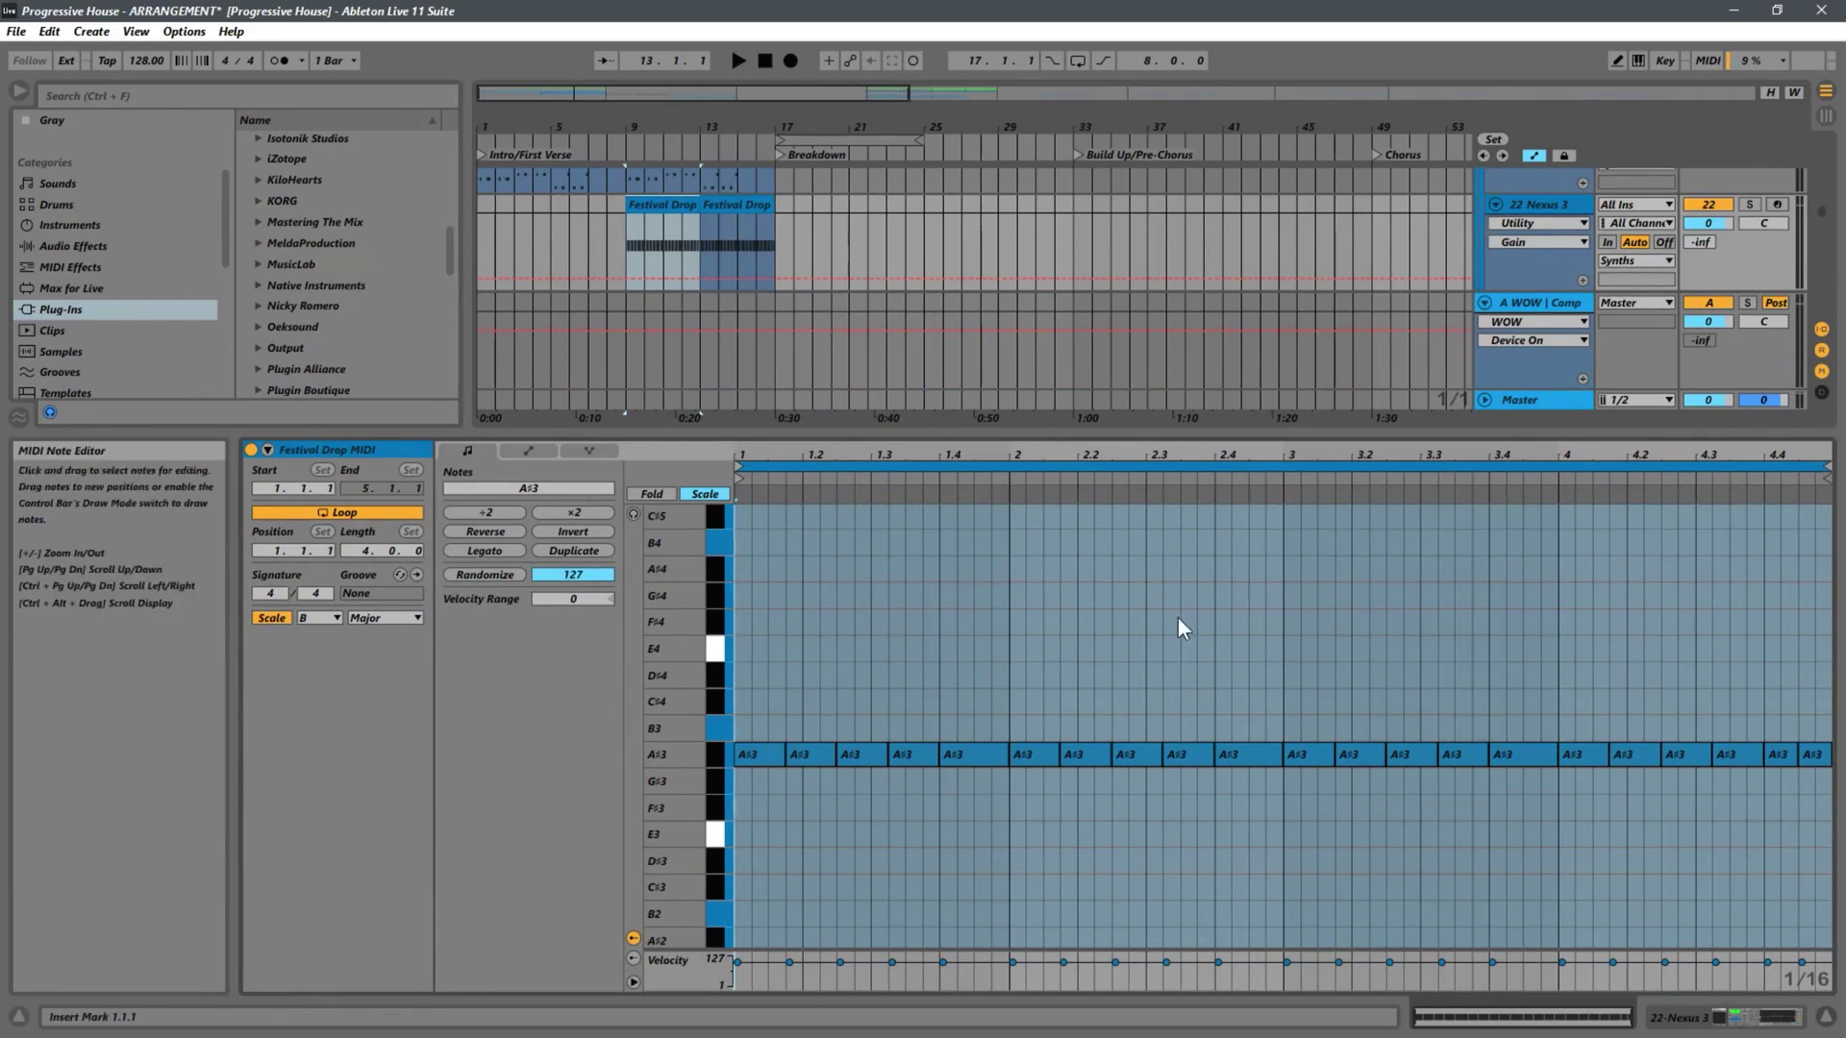
left_click_drag(1246, 665, 1022, 804)
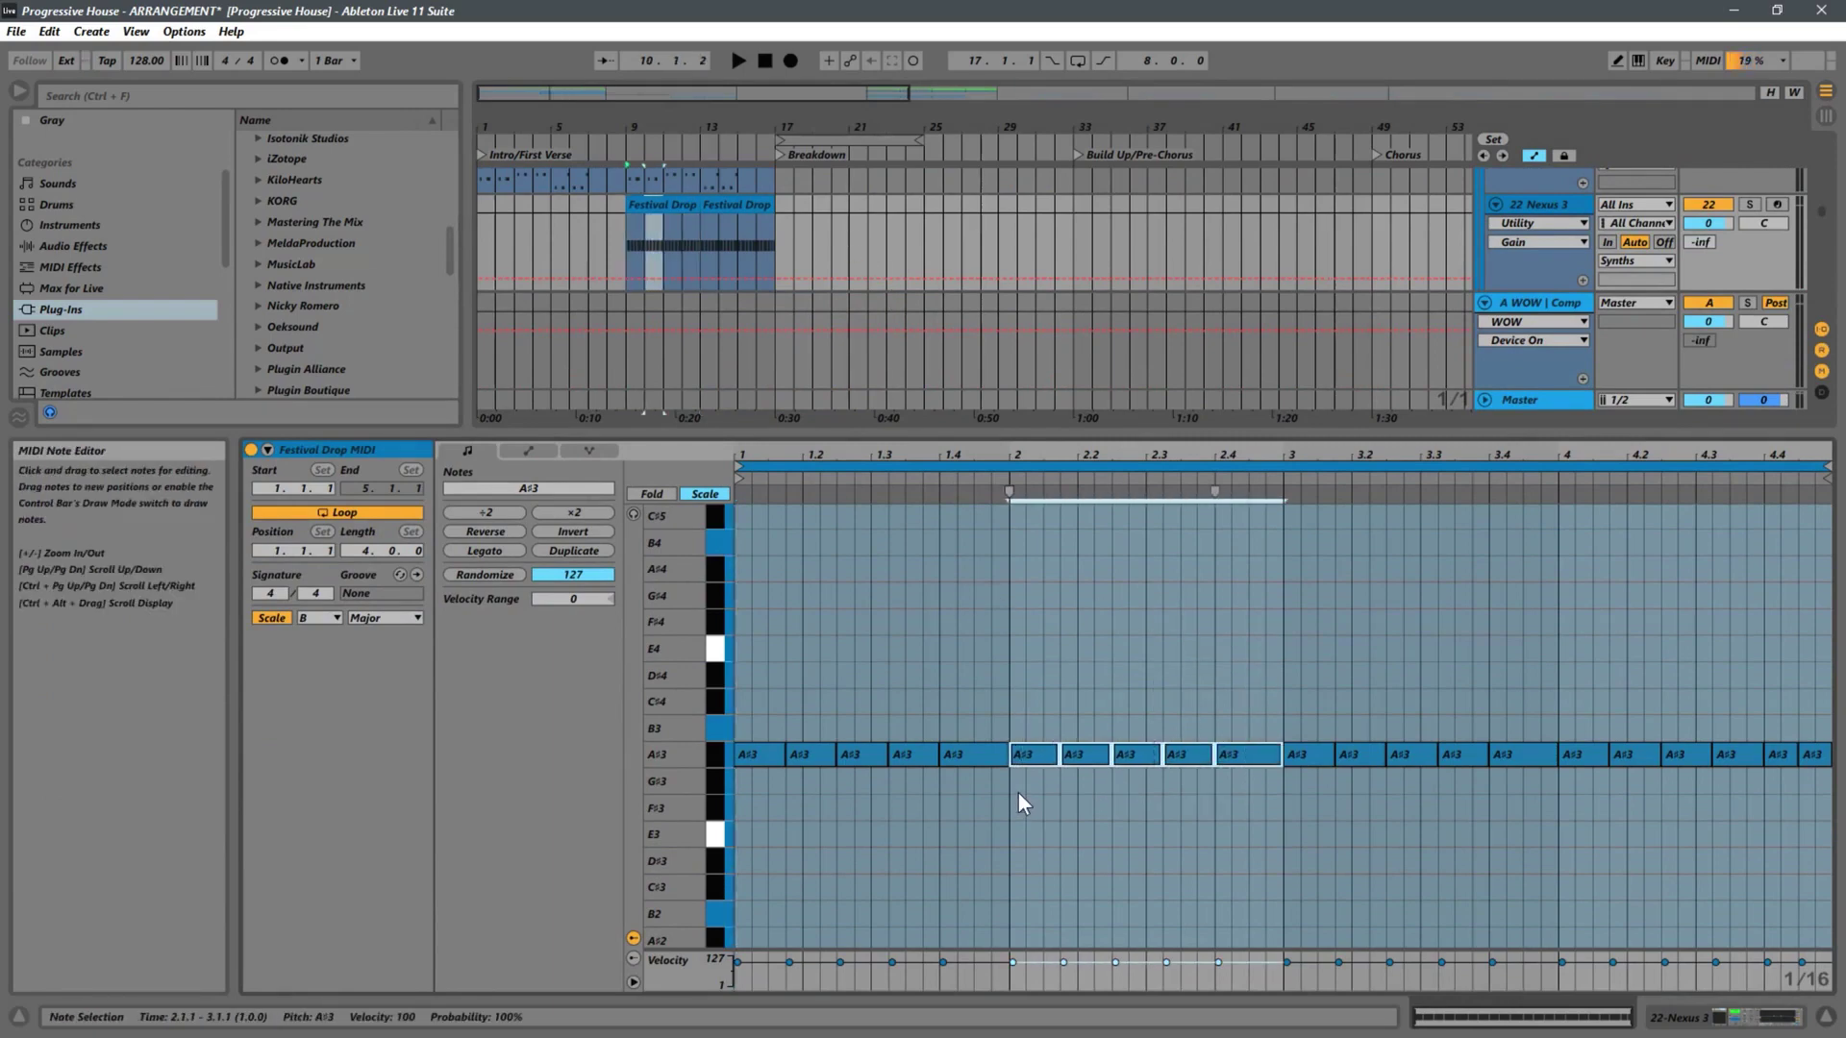
key("Up")
key("Up")
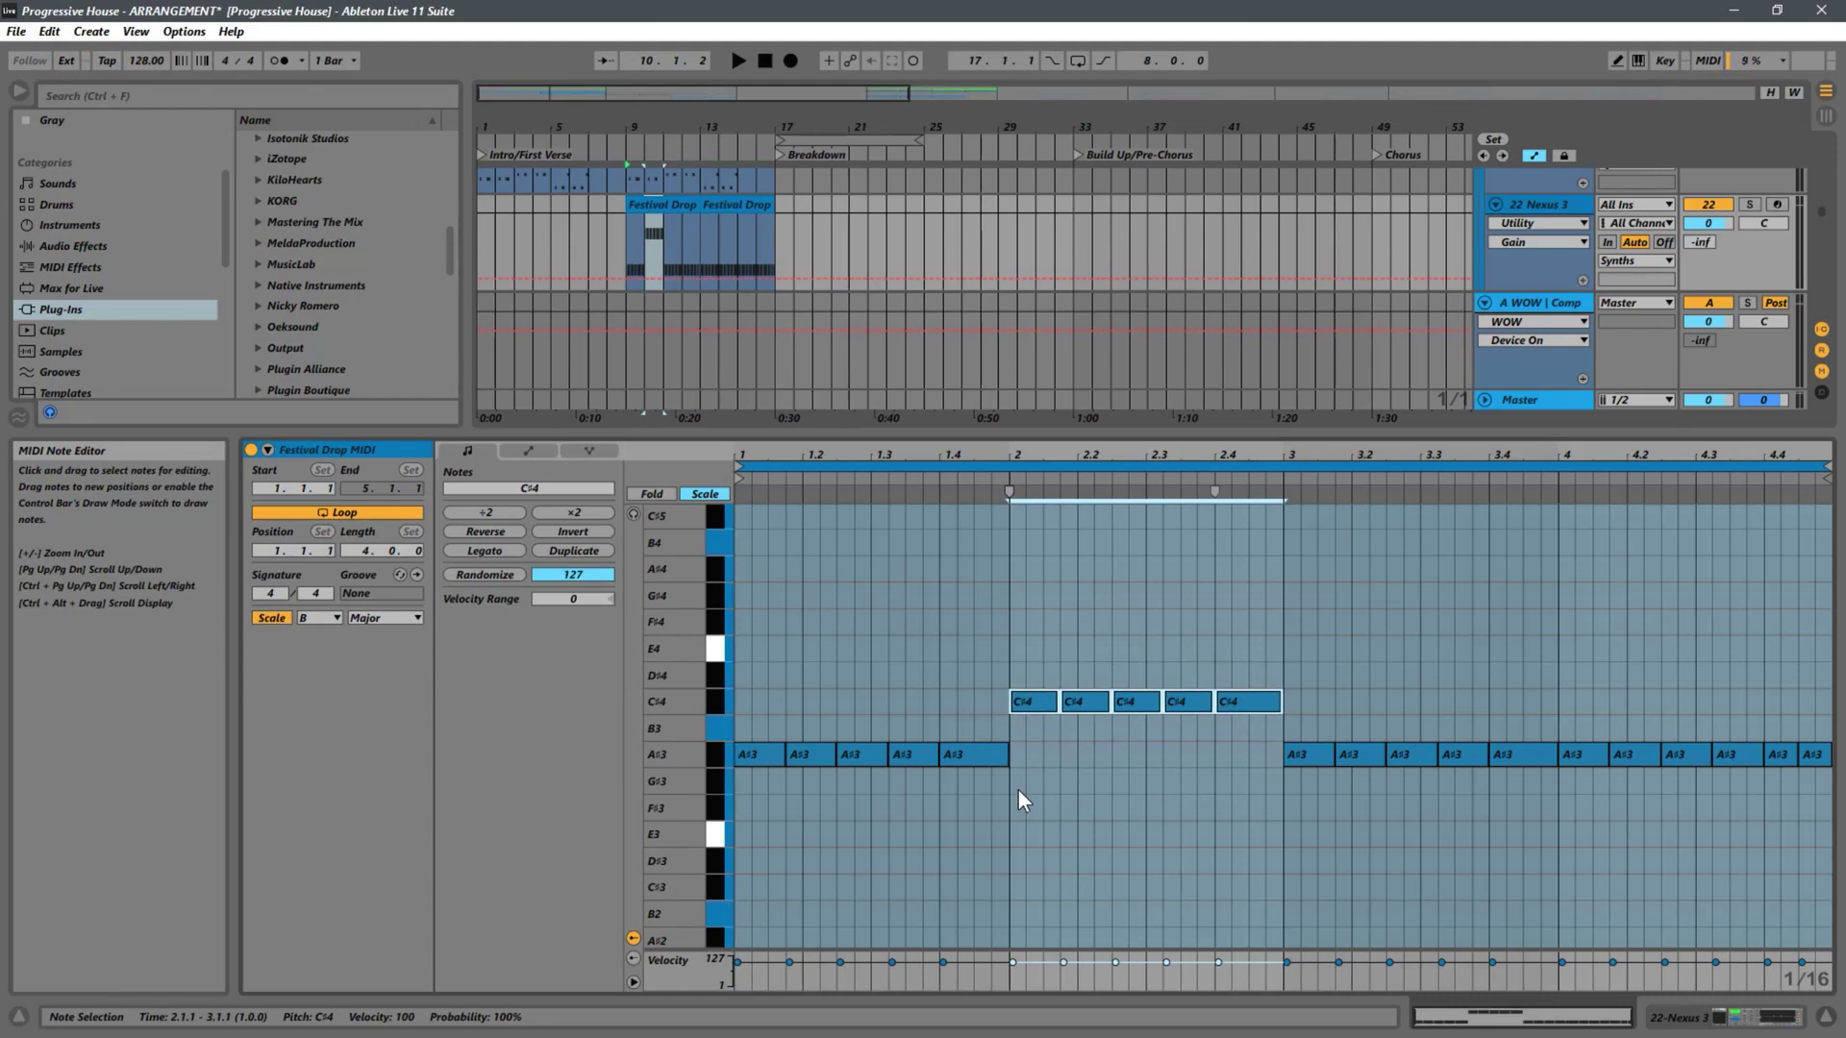
Inspect the notes of the Intro Guitar 2 clip and play the Festival Drop MIDI clip from bar 9
scroll(857, 181, "up", 3)
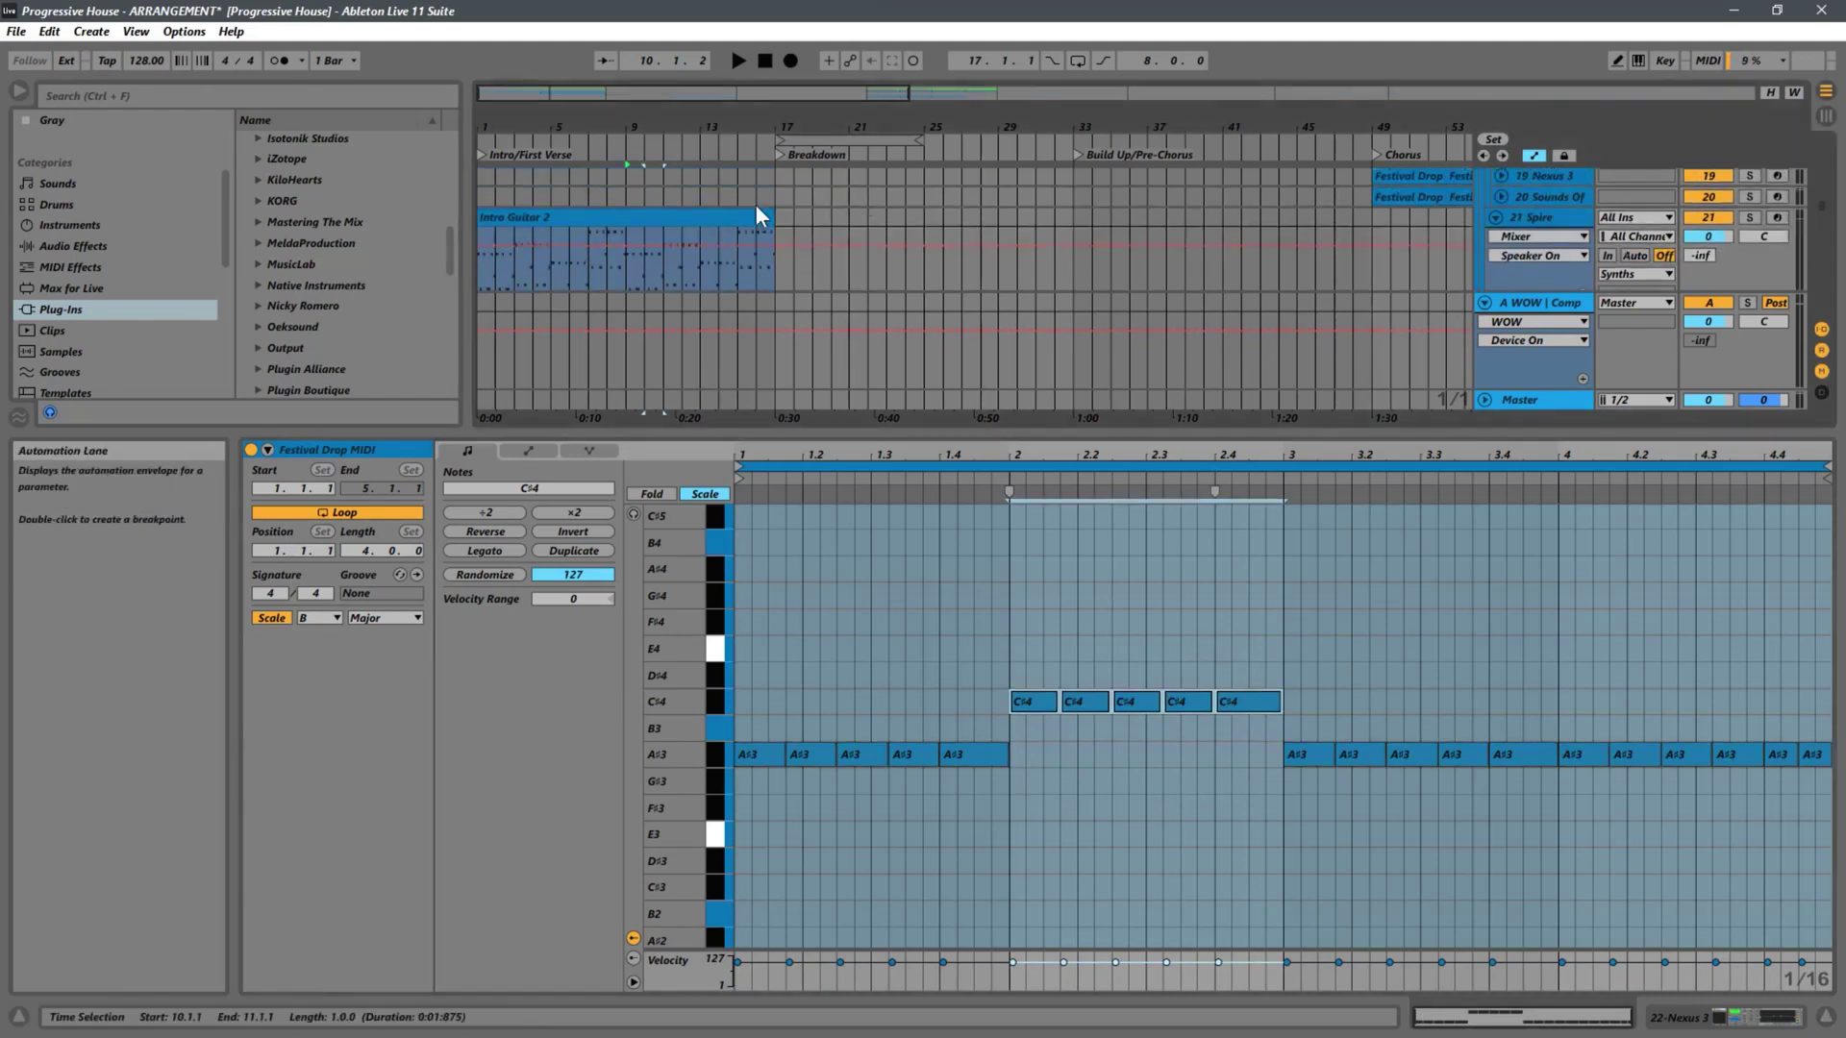
left_click(803, 279)
left_click(665, 258)
scroll(775, 269, "down", 3)
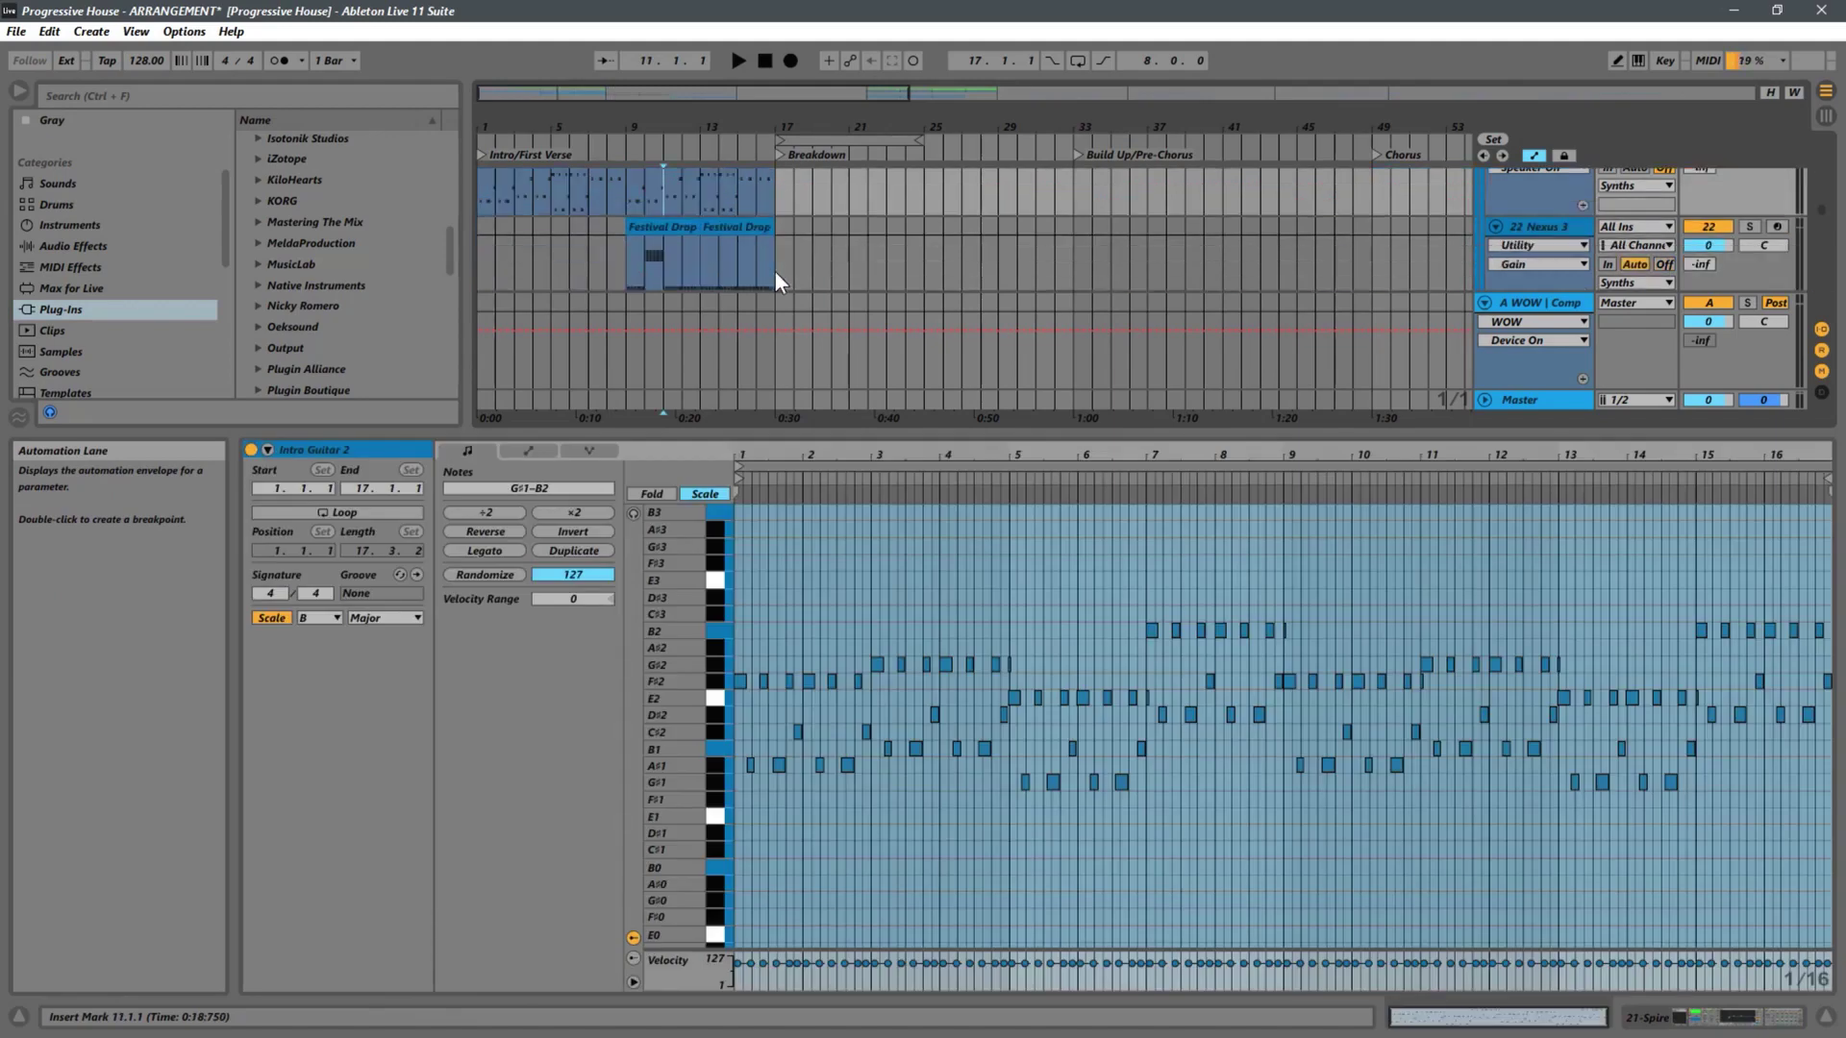
left_click(639, 213)
key("space")
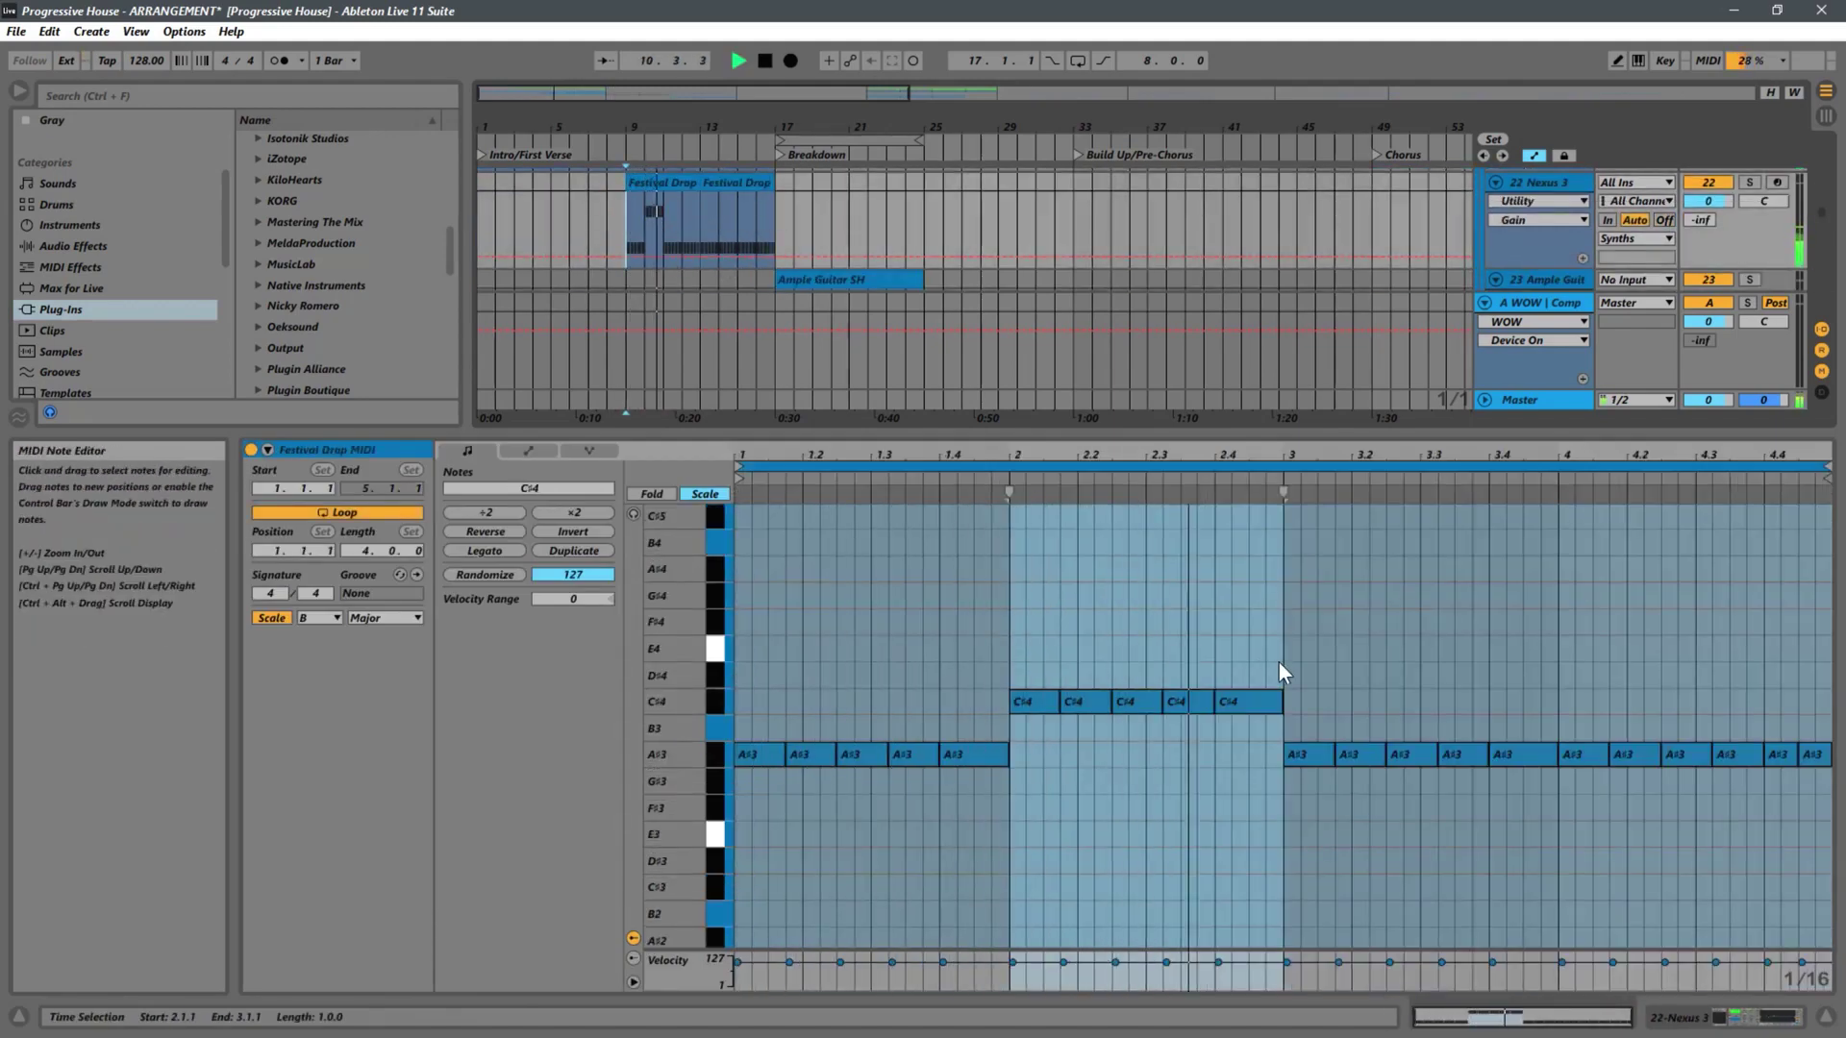
Raise the bar 3 notes of the Festival Drop MIDI clip to B3 during playback
left_click(1530, 713)
left_click_drag(1528, 723, 1319, 799)
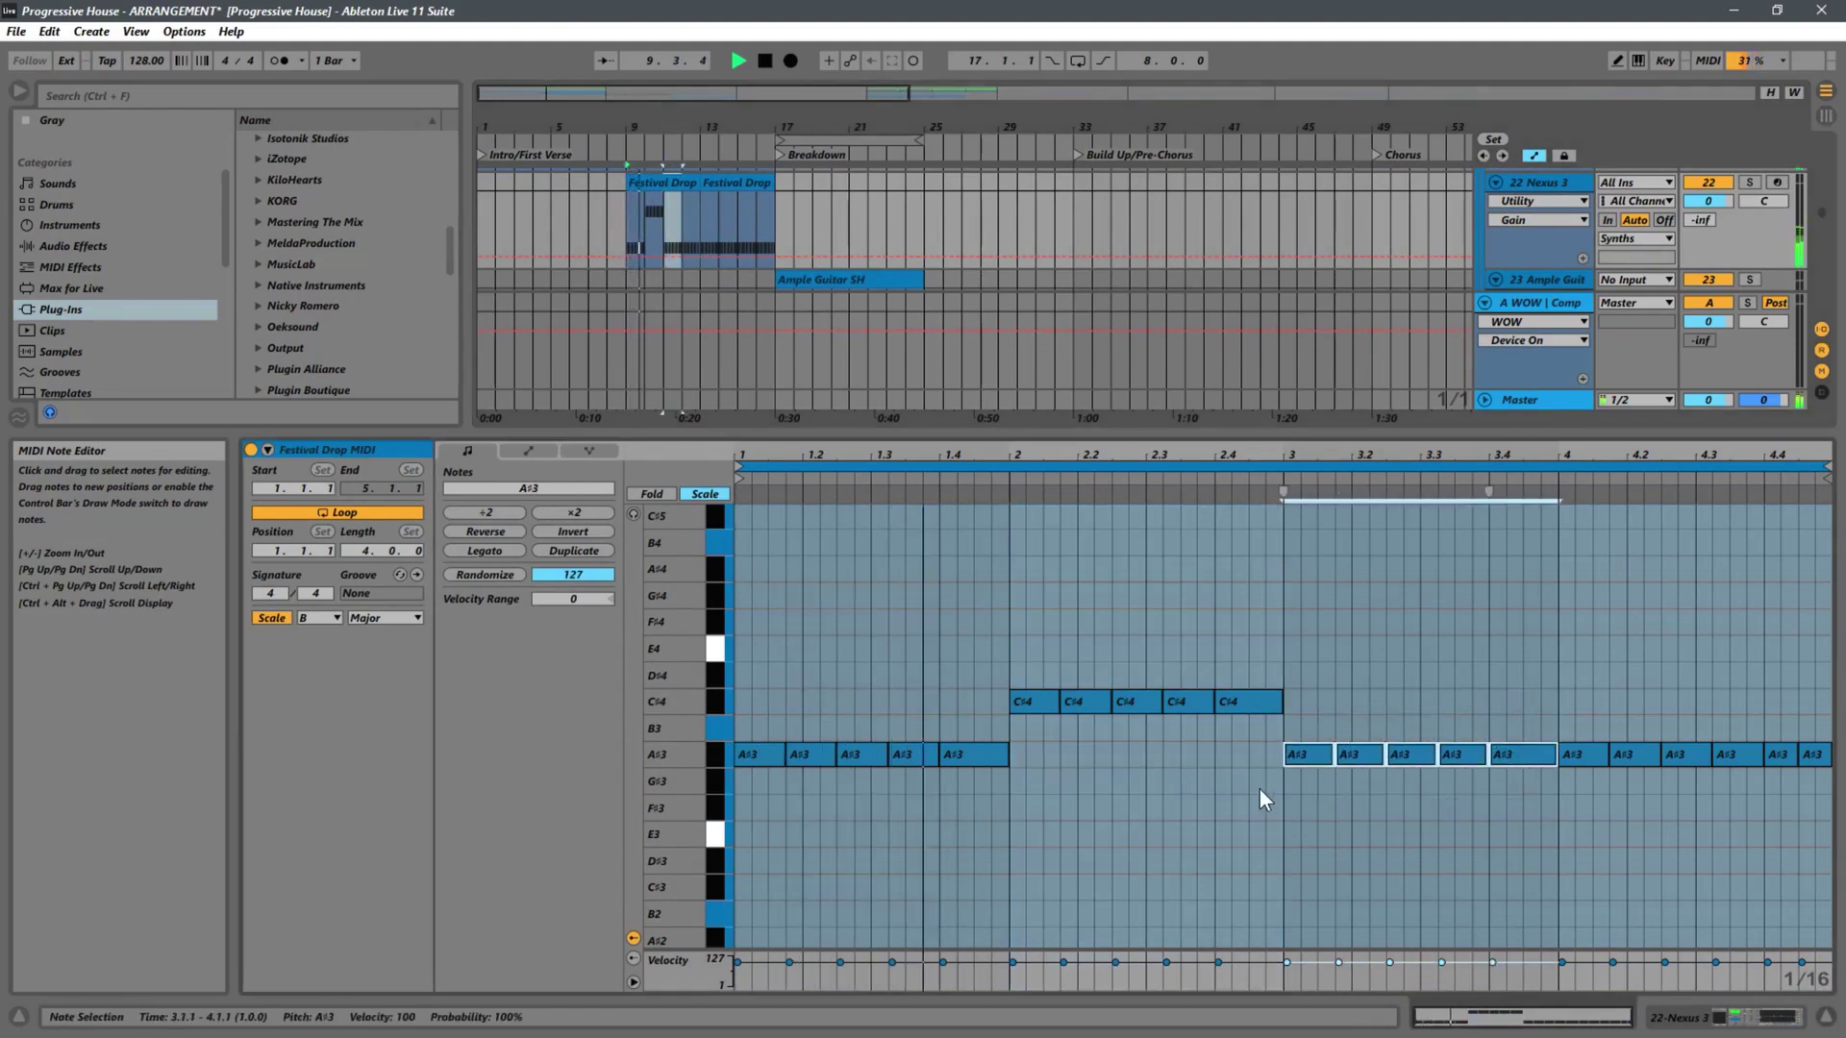
key("Up")
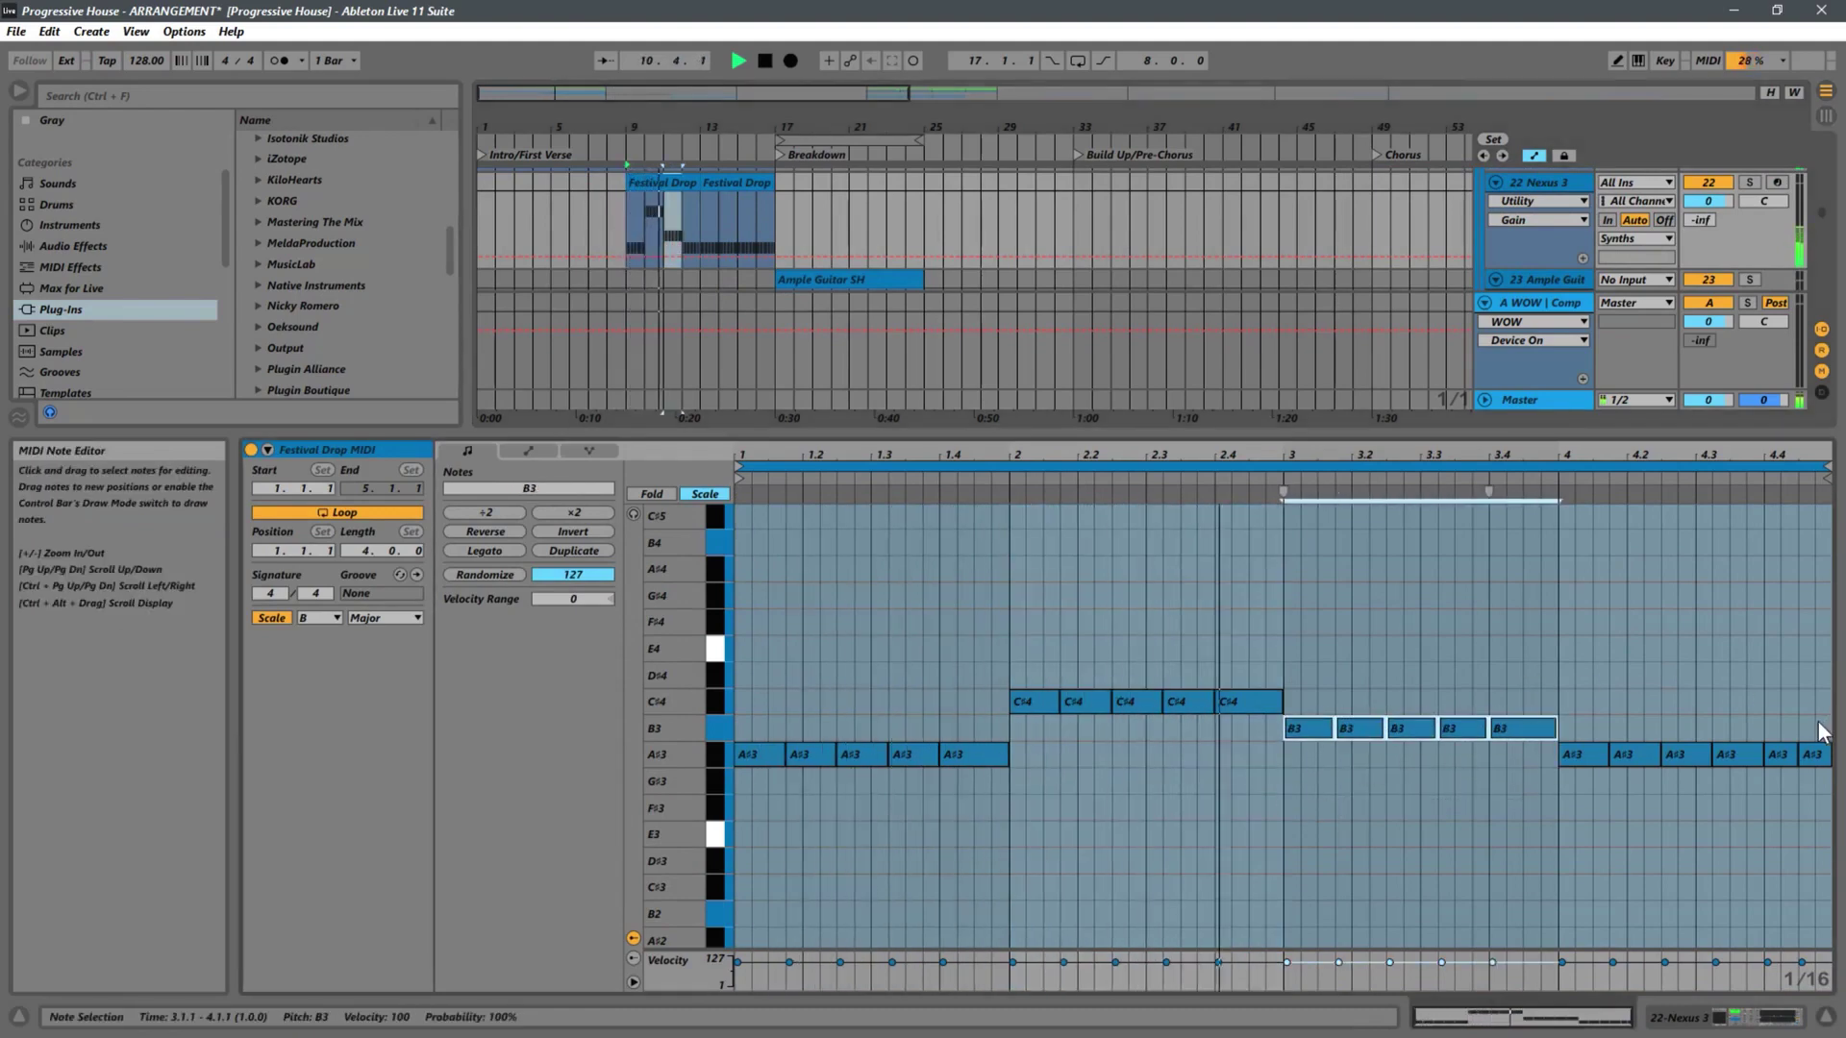
Raise the bar 4 notes of the Festival Drop MIDI clip to D#4
left_click_drag(1826, 738, 1559, 849)
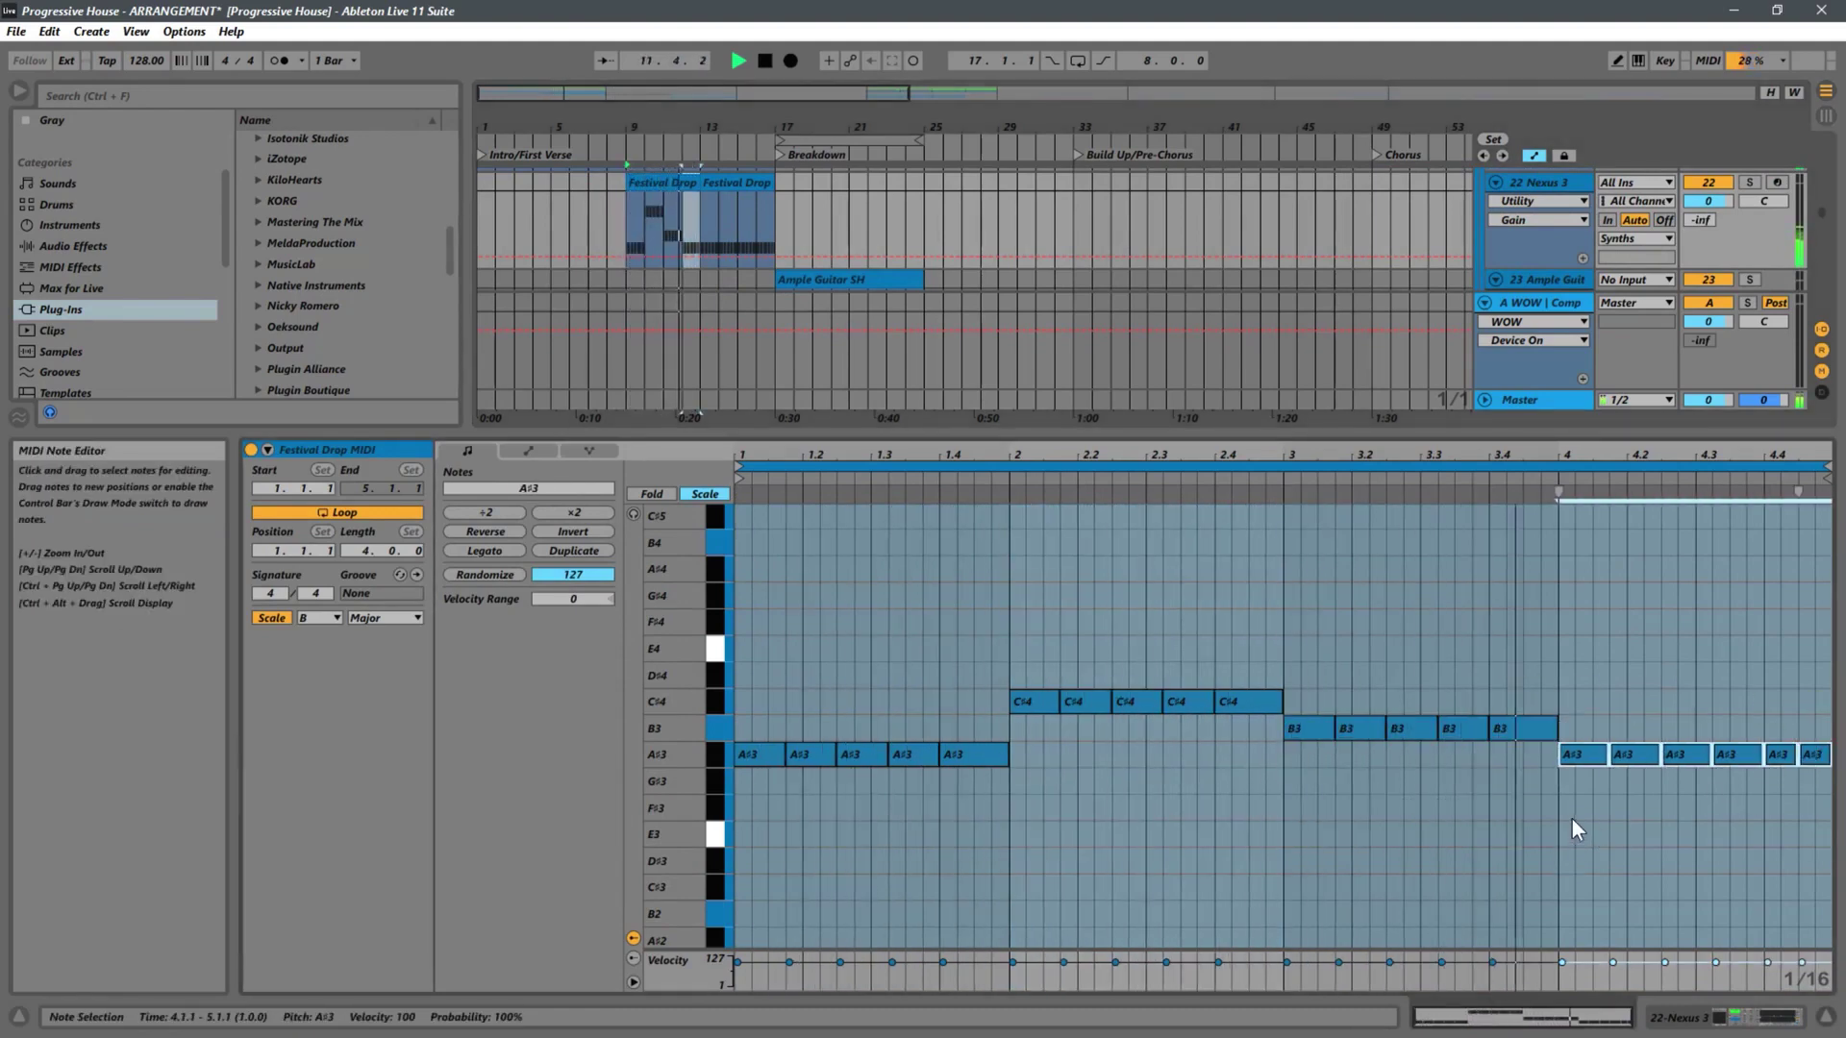
key("Up")
key("Up")
key("Up")
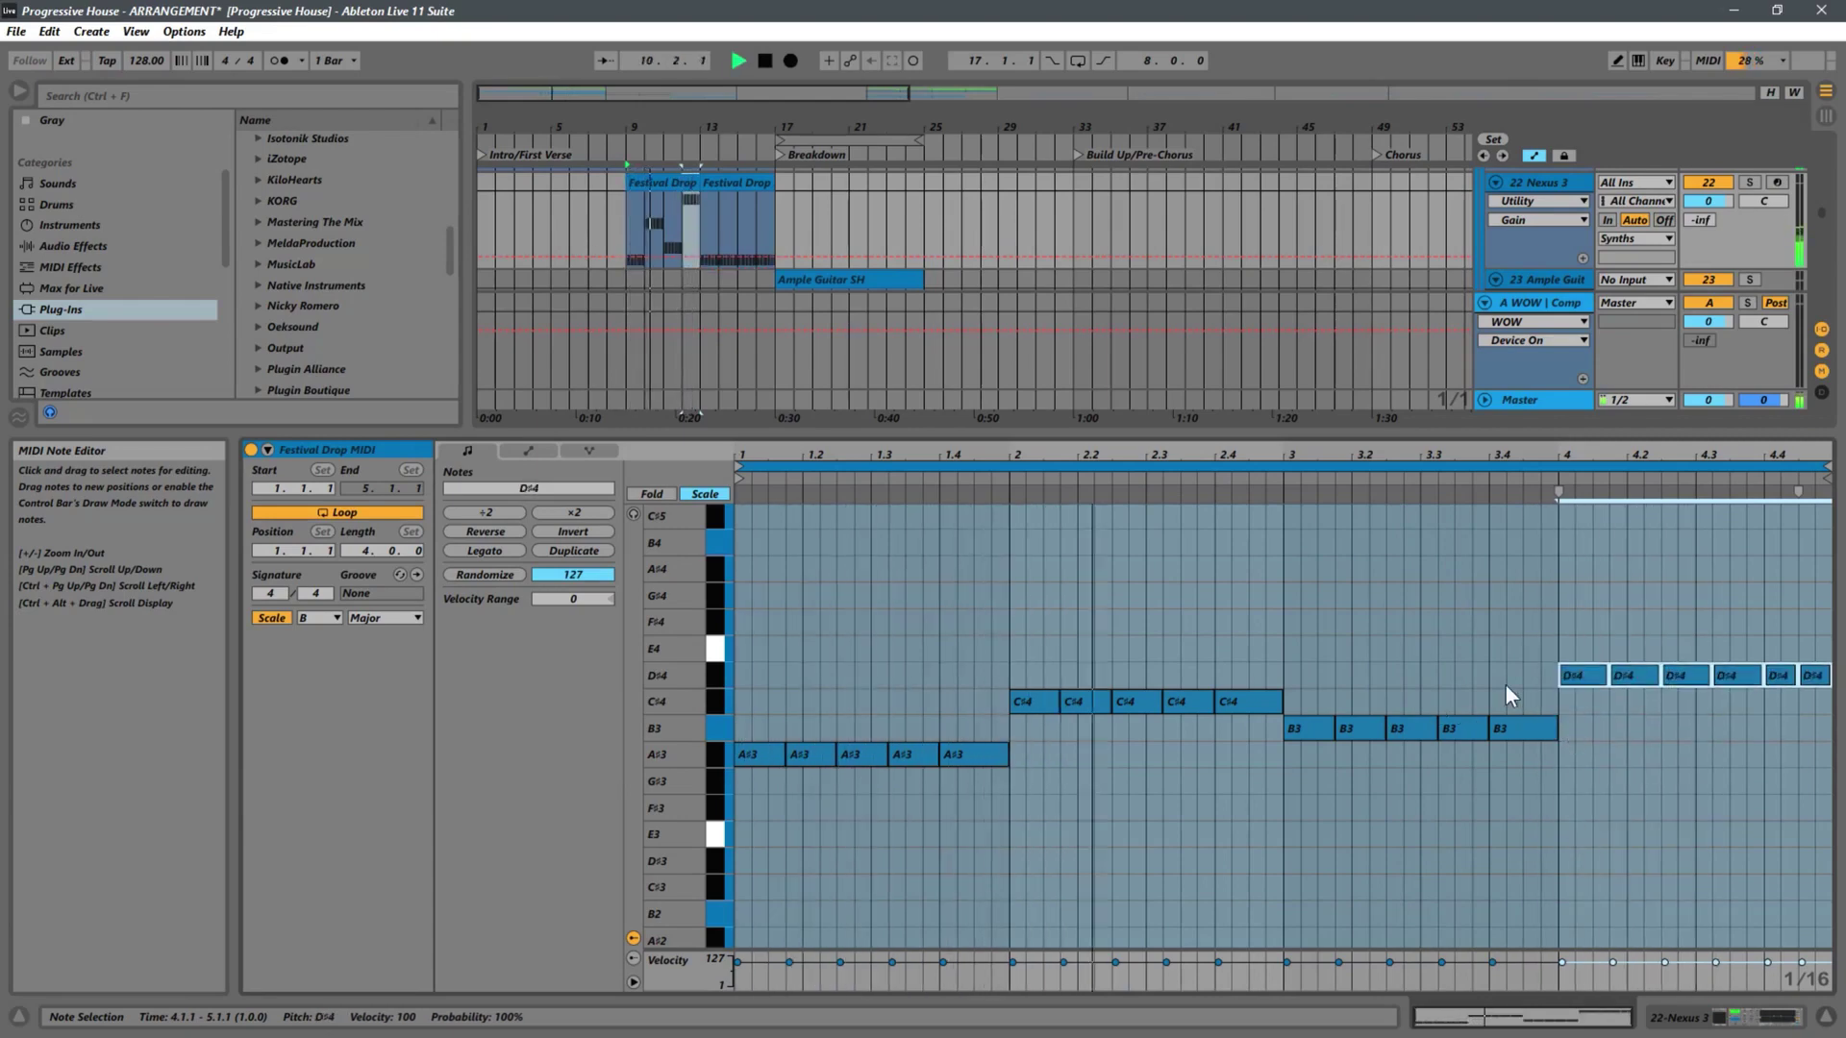
Move the last three notes of bar 3 in the Festival Drop MIDI clip to G#3
left_click_drag(1557, 694, 1421, 782)
key("Up")
key("Up")
key("Up")
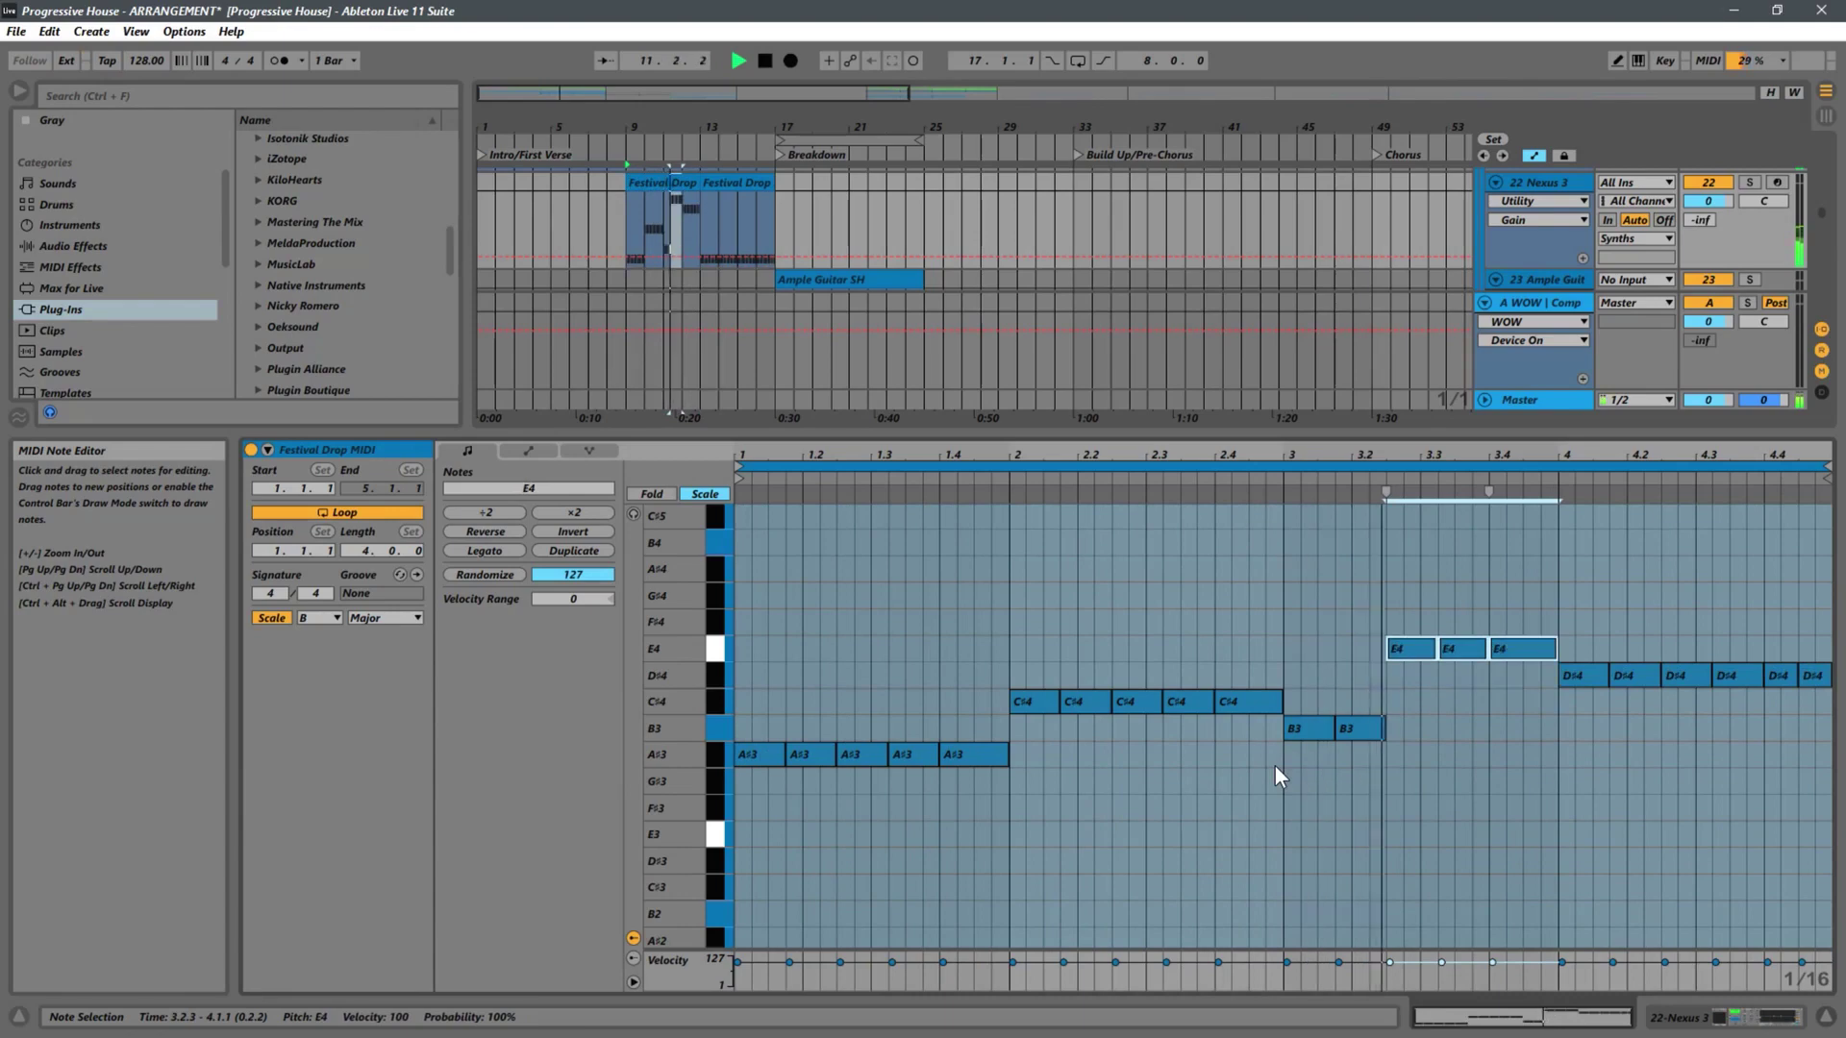
key("Down")
key("Down")
key("Down")
key("Down")
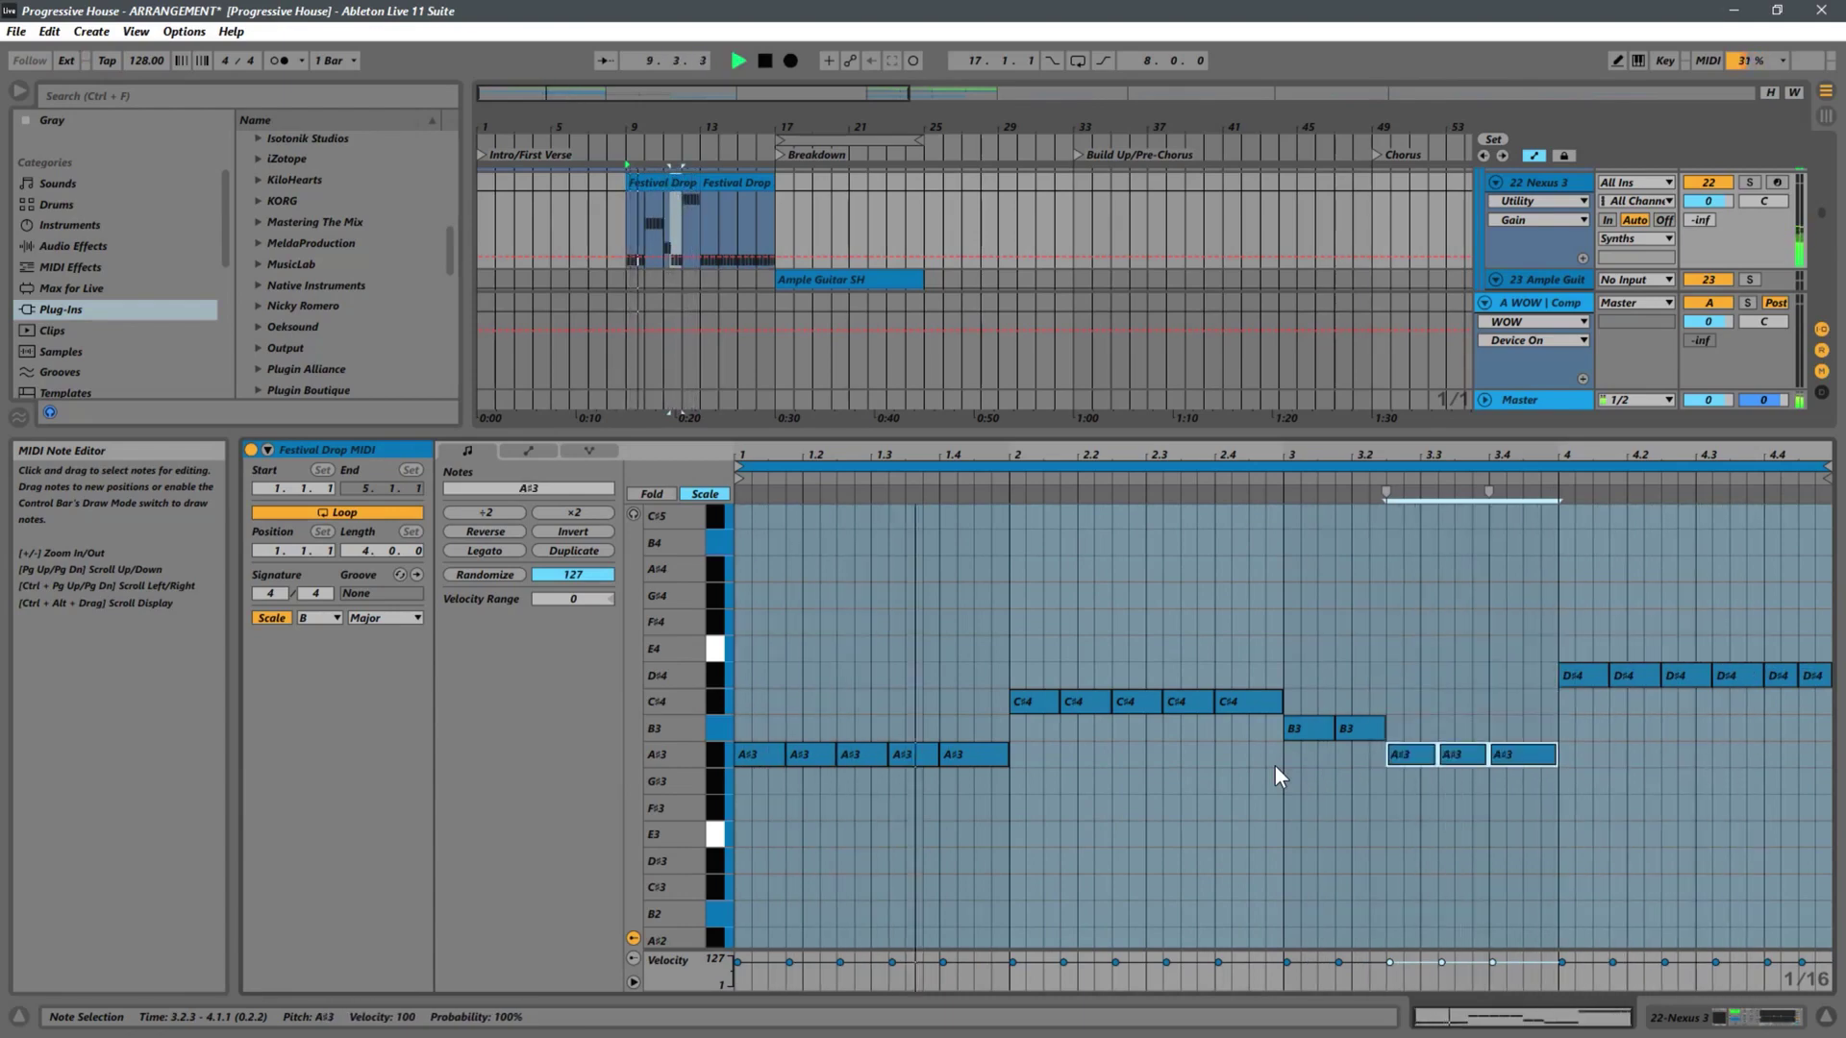
key("Down")
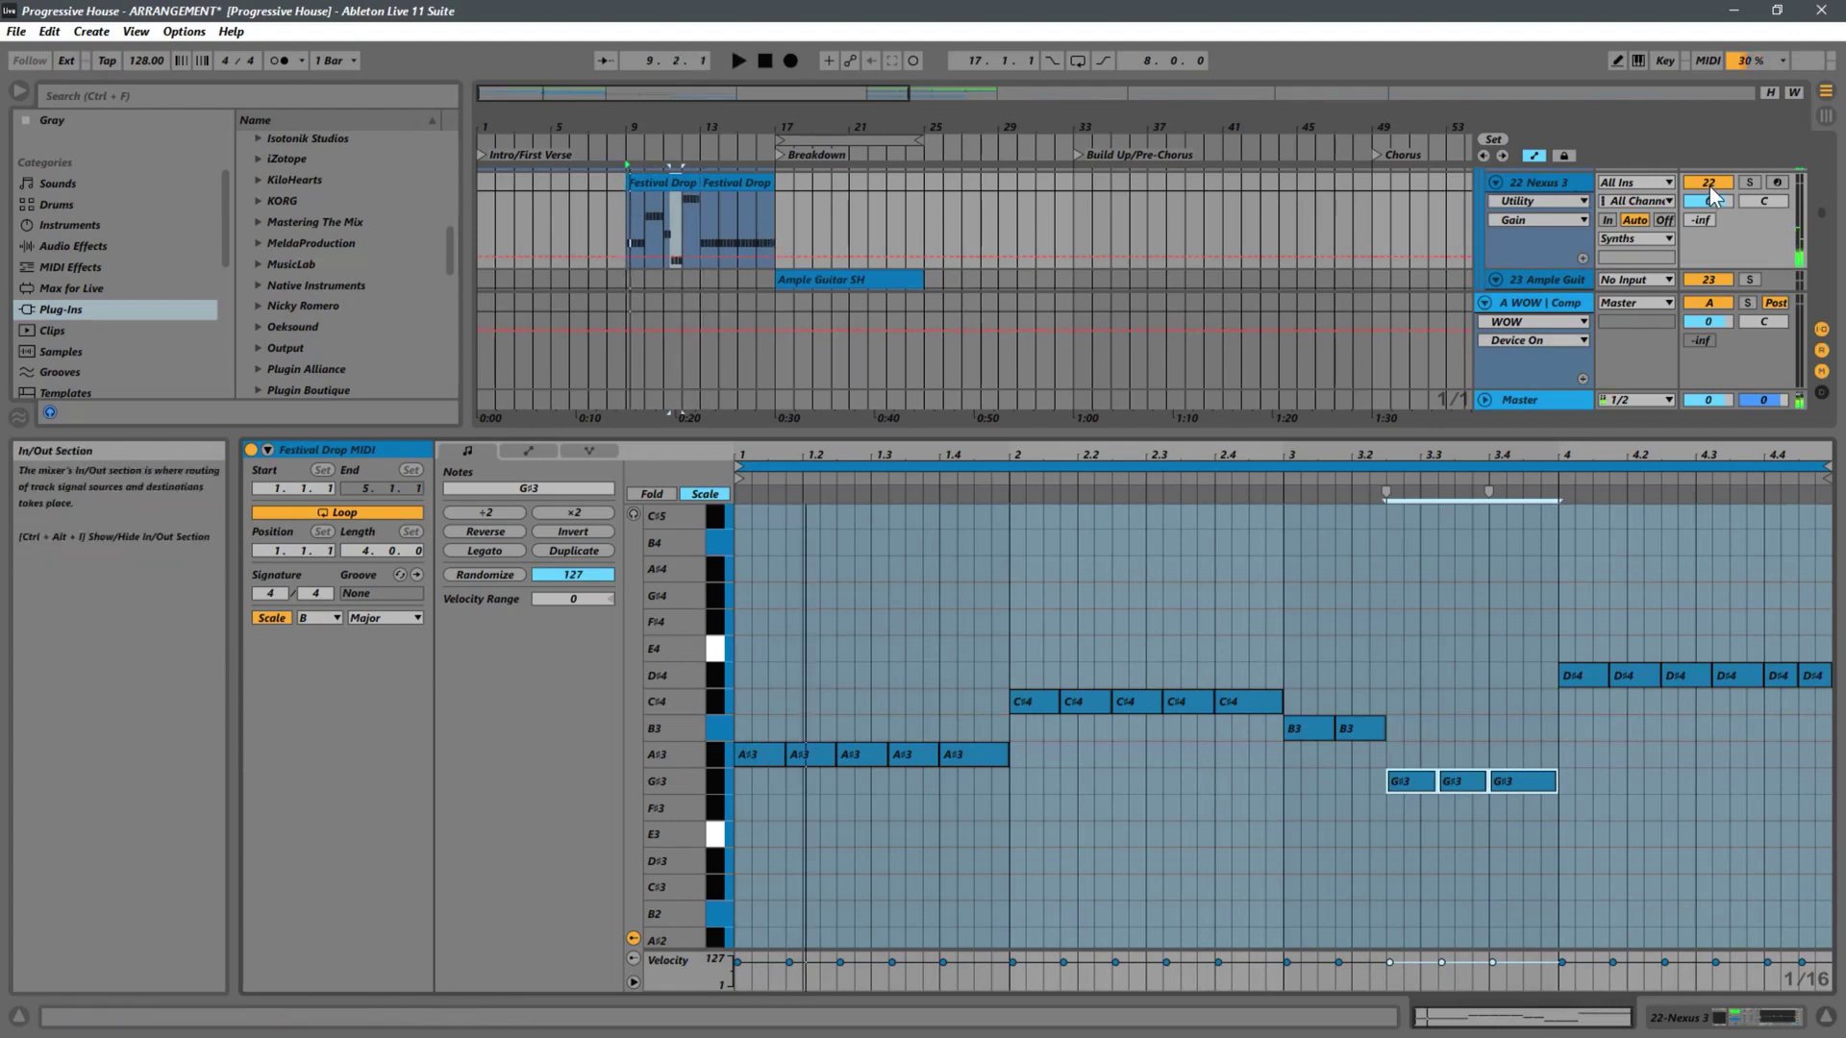
Duplicate the edited Festival Drop MIDI clip over the one at bar 13 while auditioning the 22 Nexus 3 track in solo
left_click(1751, 183)
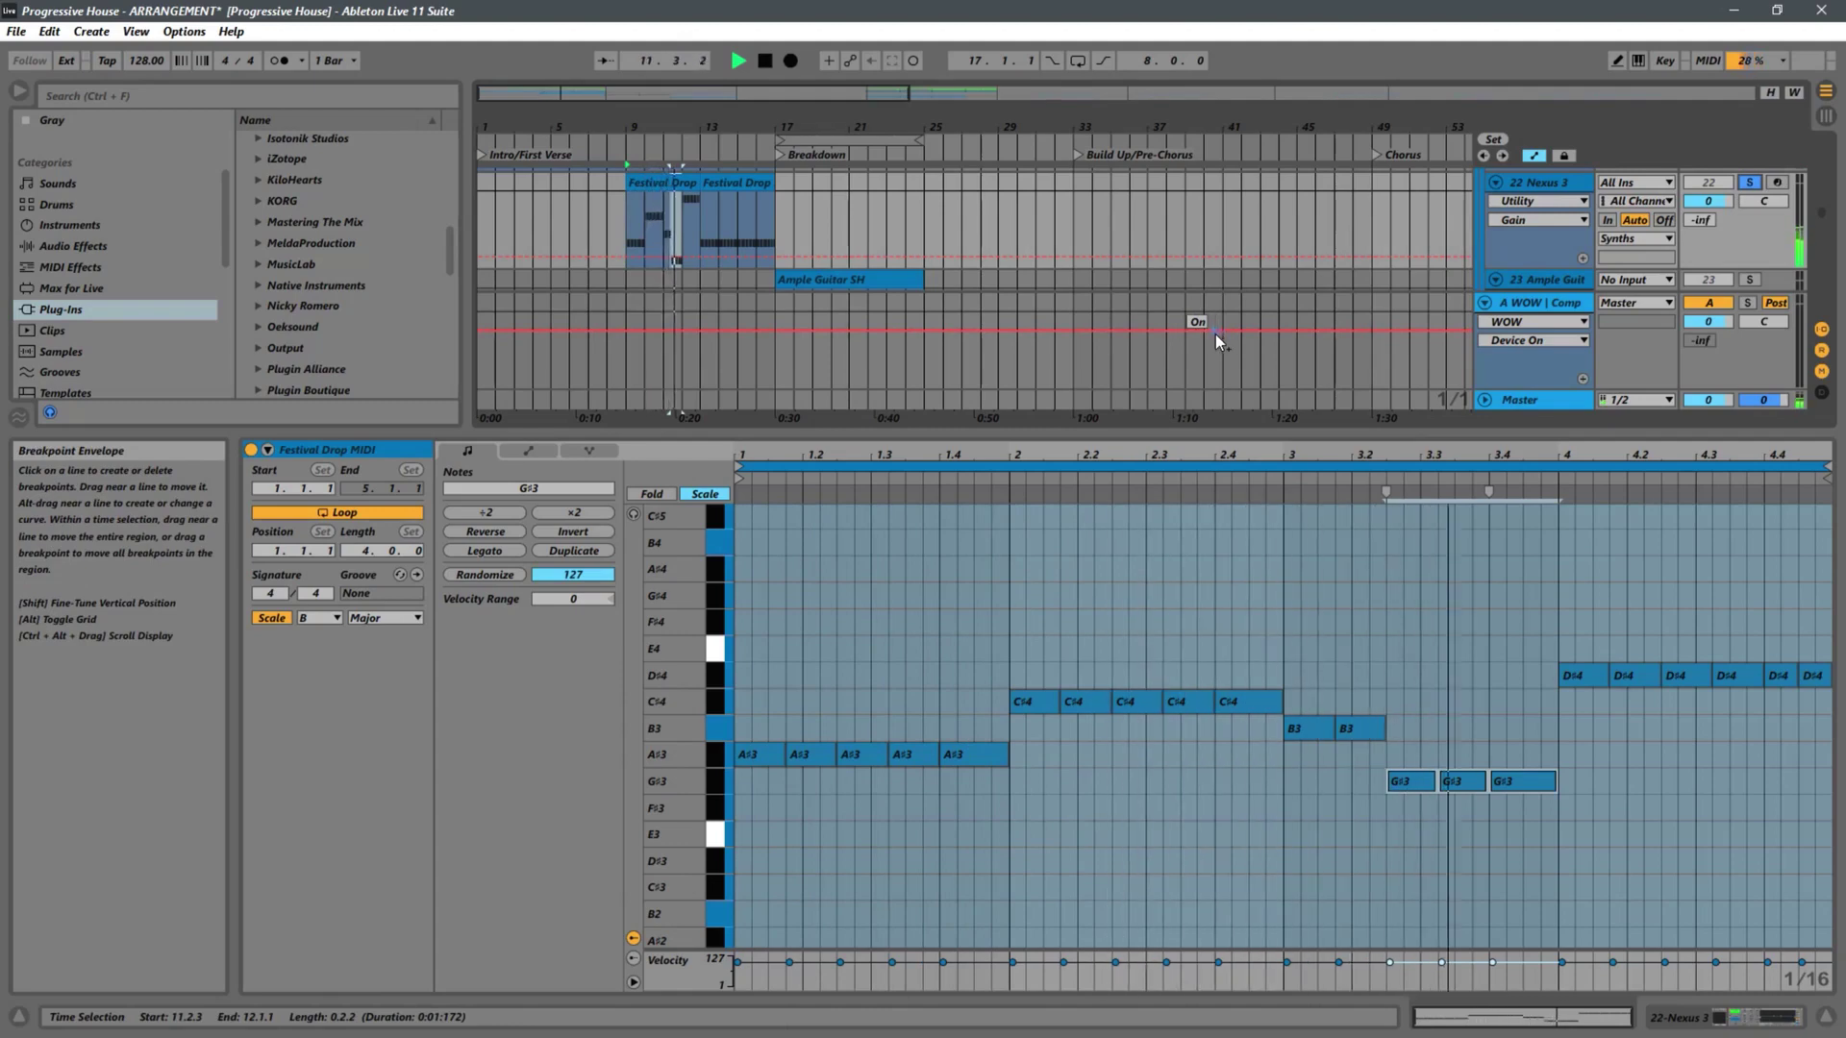
left_click(627, 221)
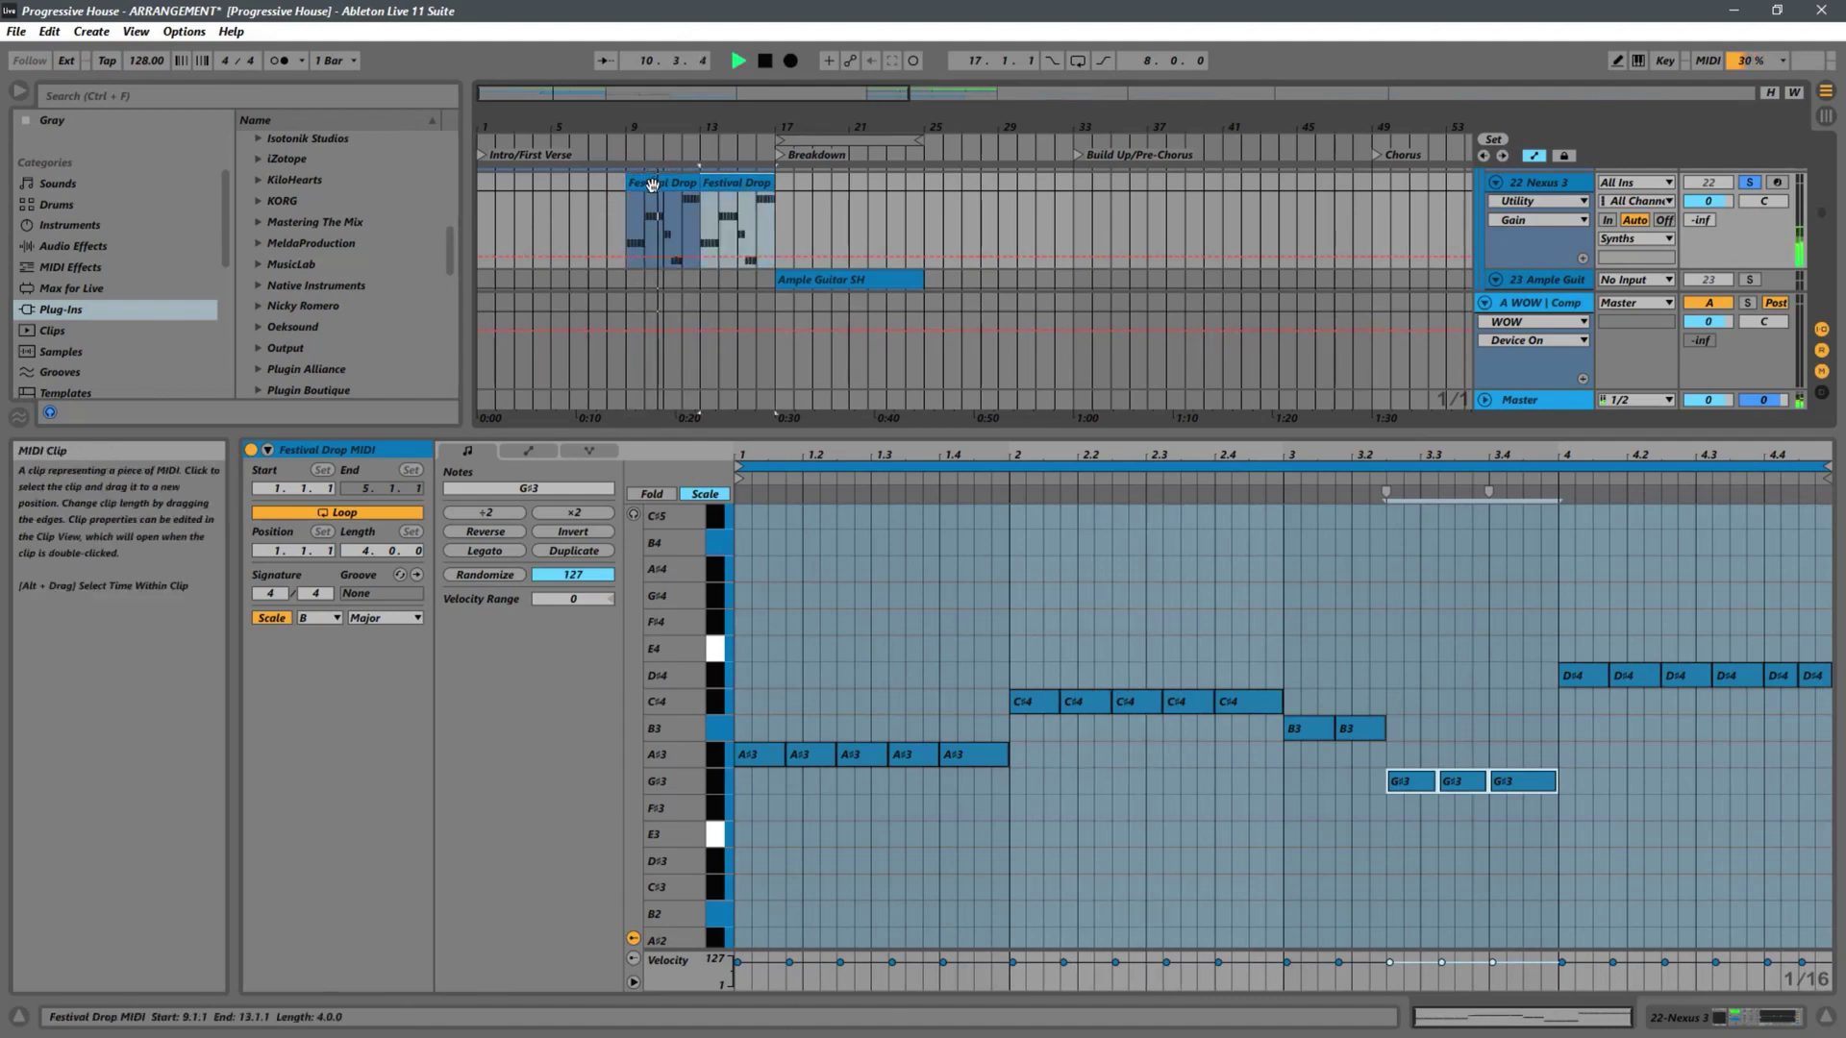
left_click(1748, 182)
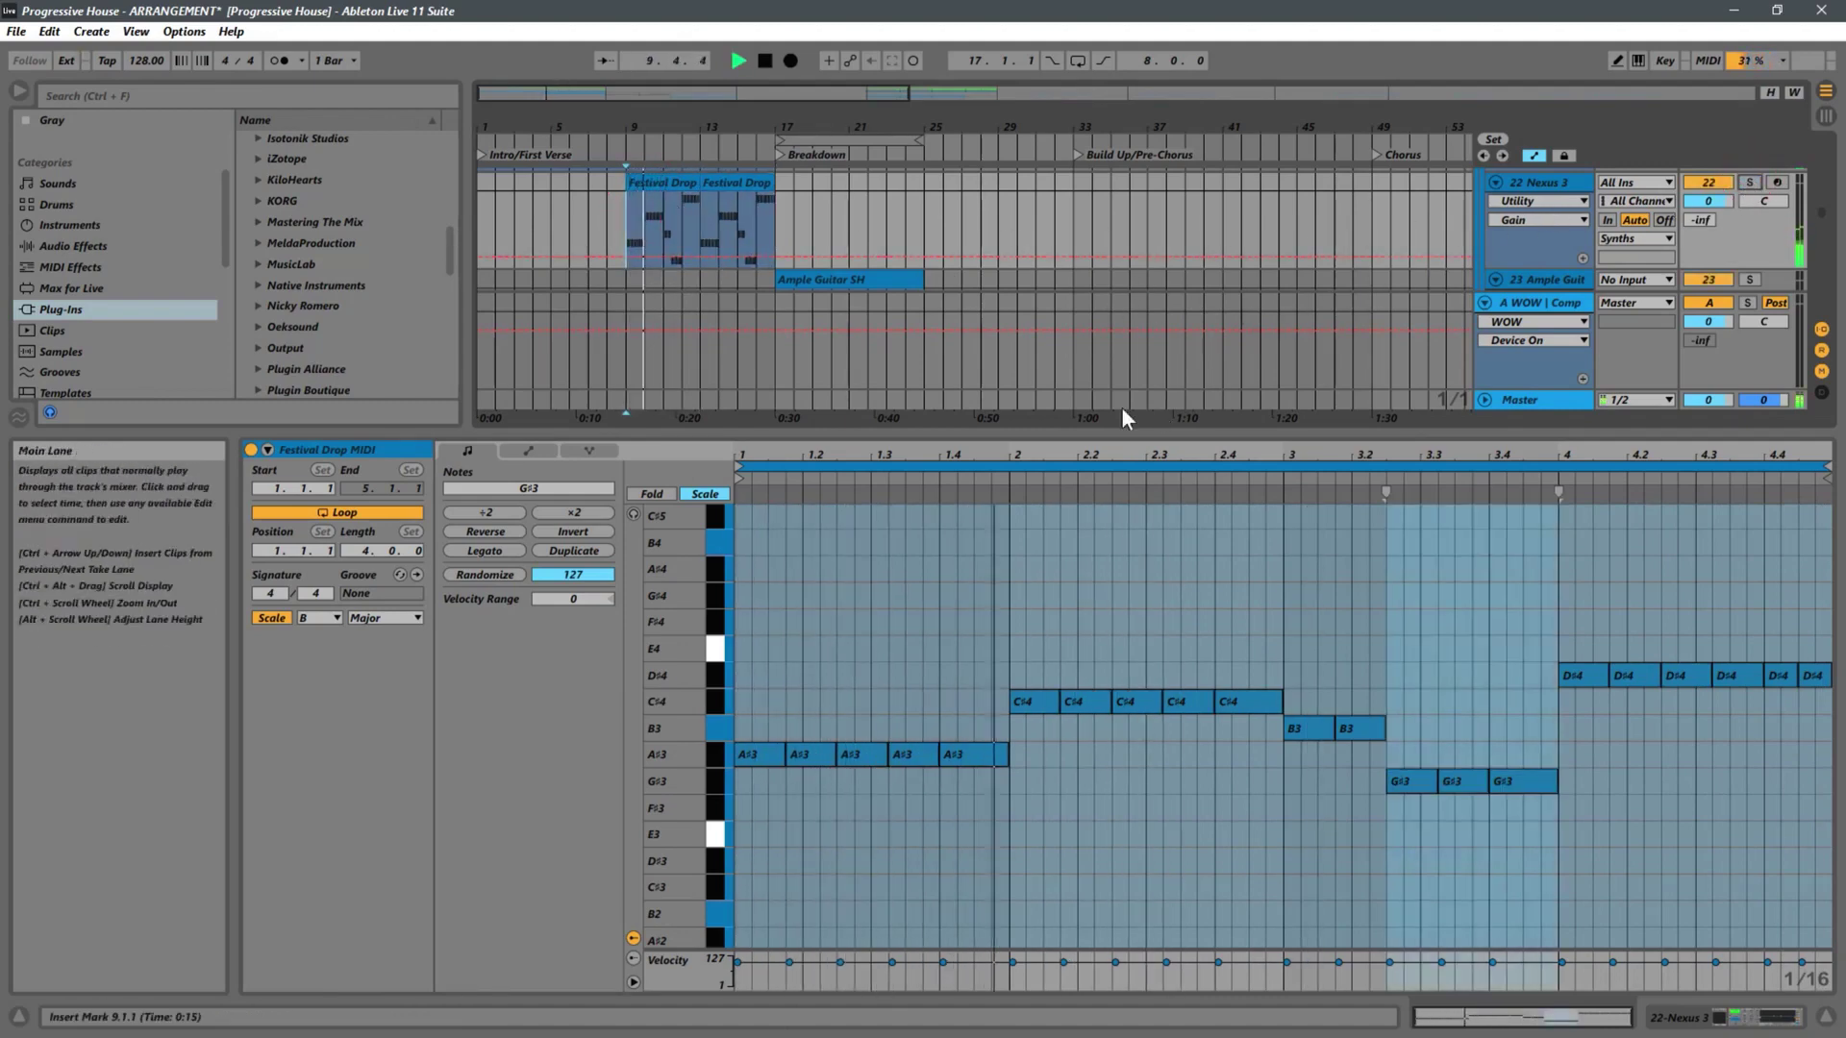
Play the arrangement from bar 9 and examine the Festival Drop MIDI melody against the guitar and pad tracks
left_click_drag(1026, 430, 1026, 660)
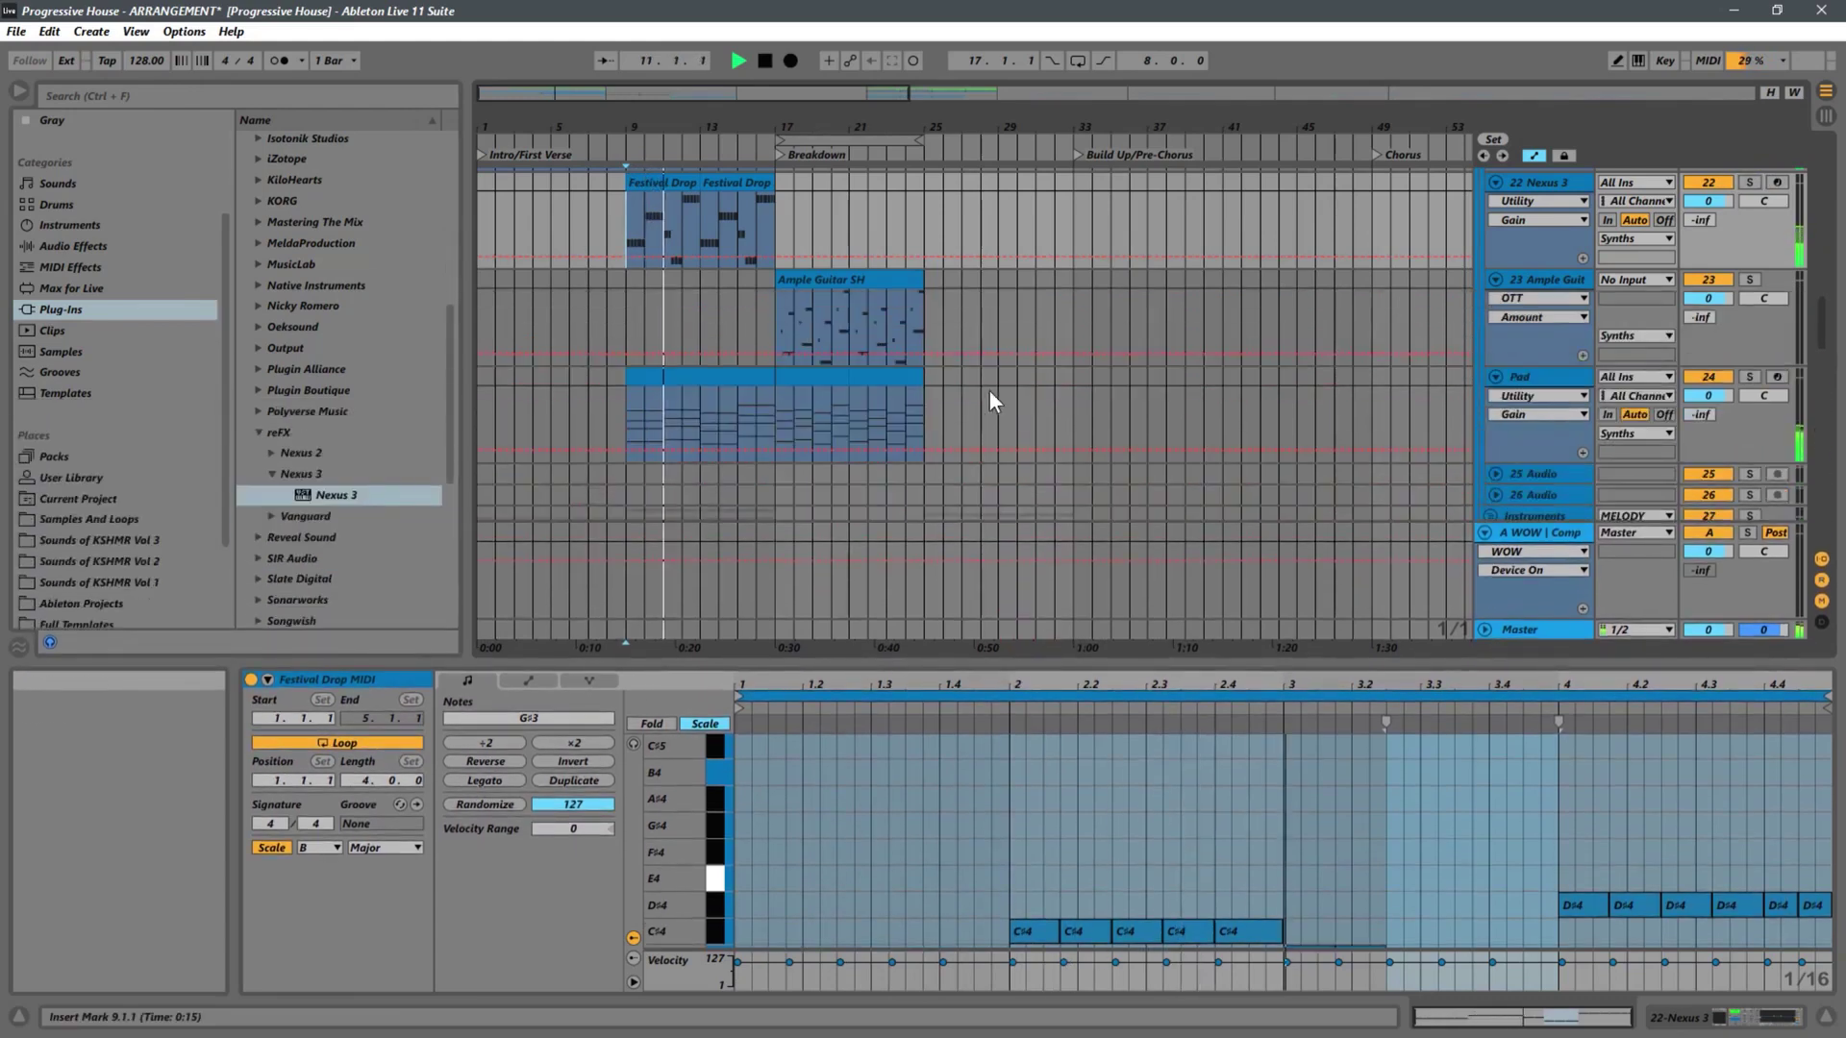
scroll(909, 378, "up", 3)
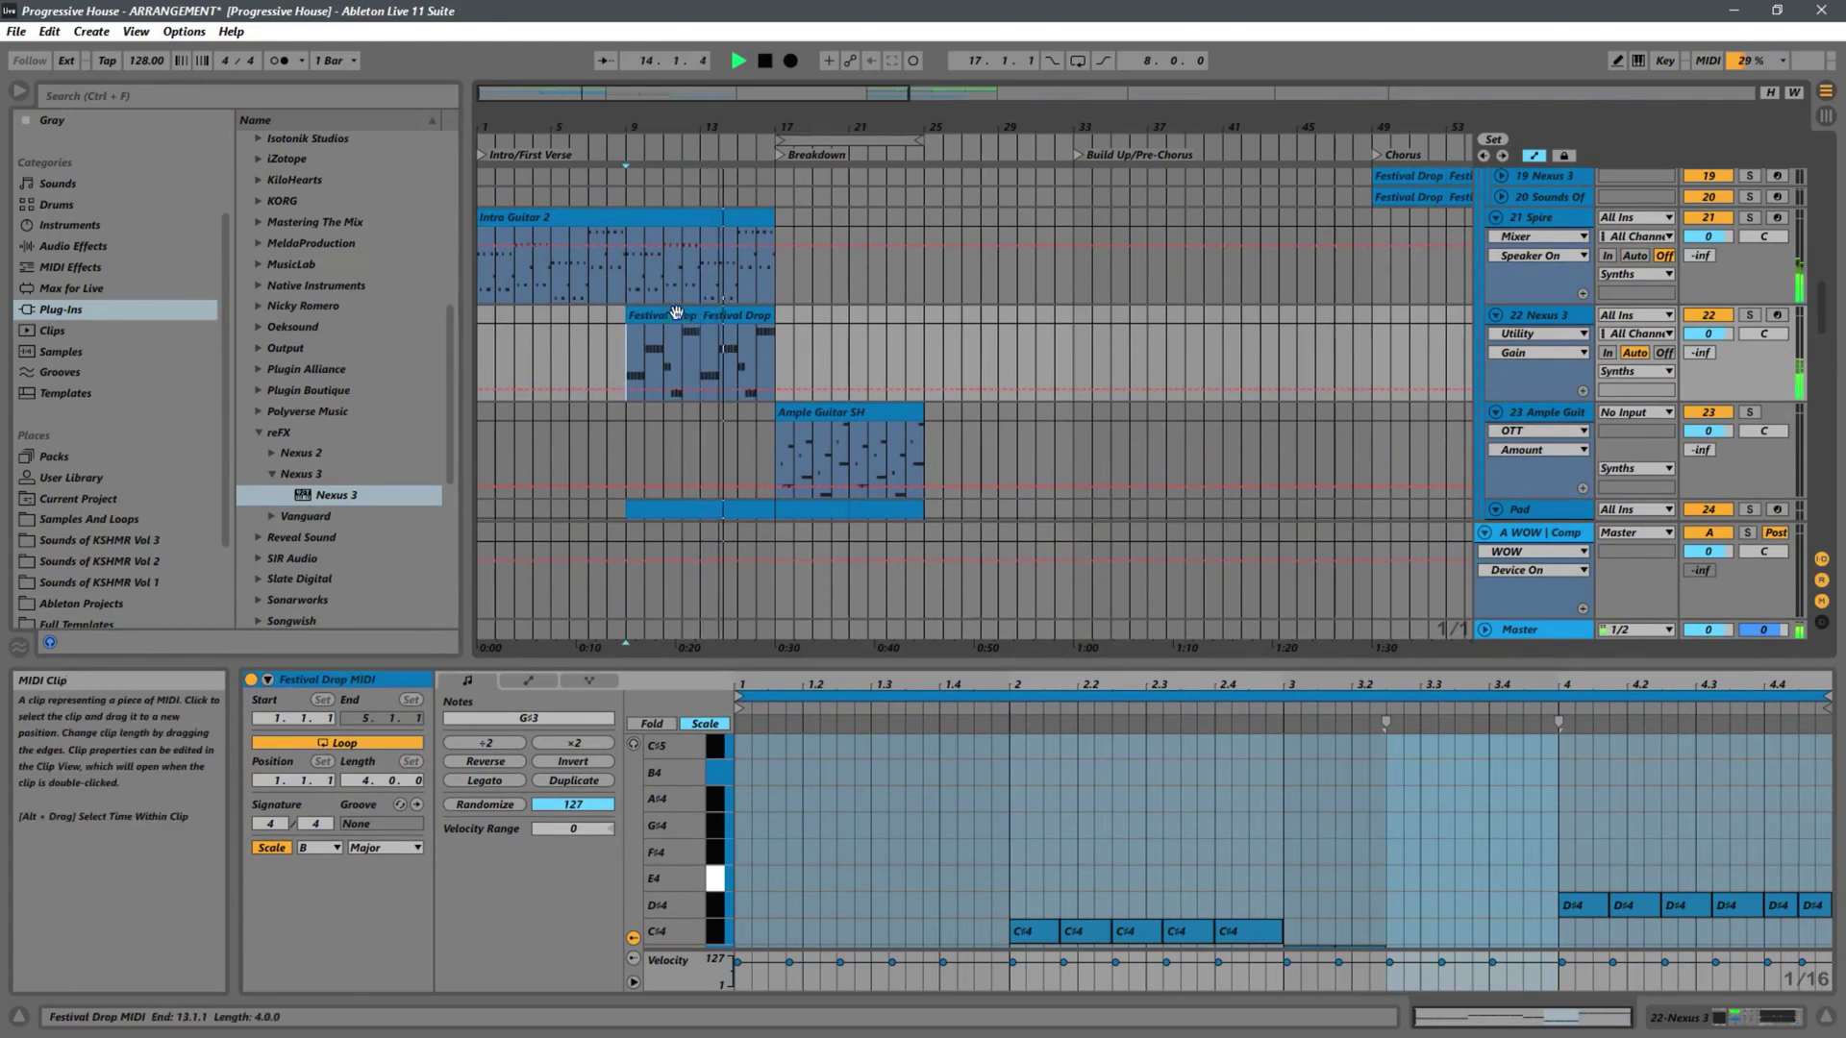
left_click(639, 312)
key("space")
key("space")
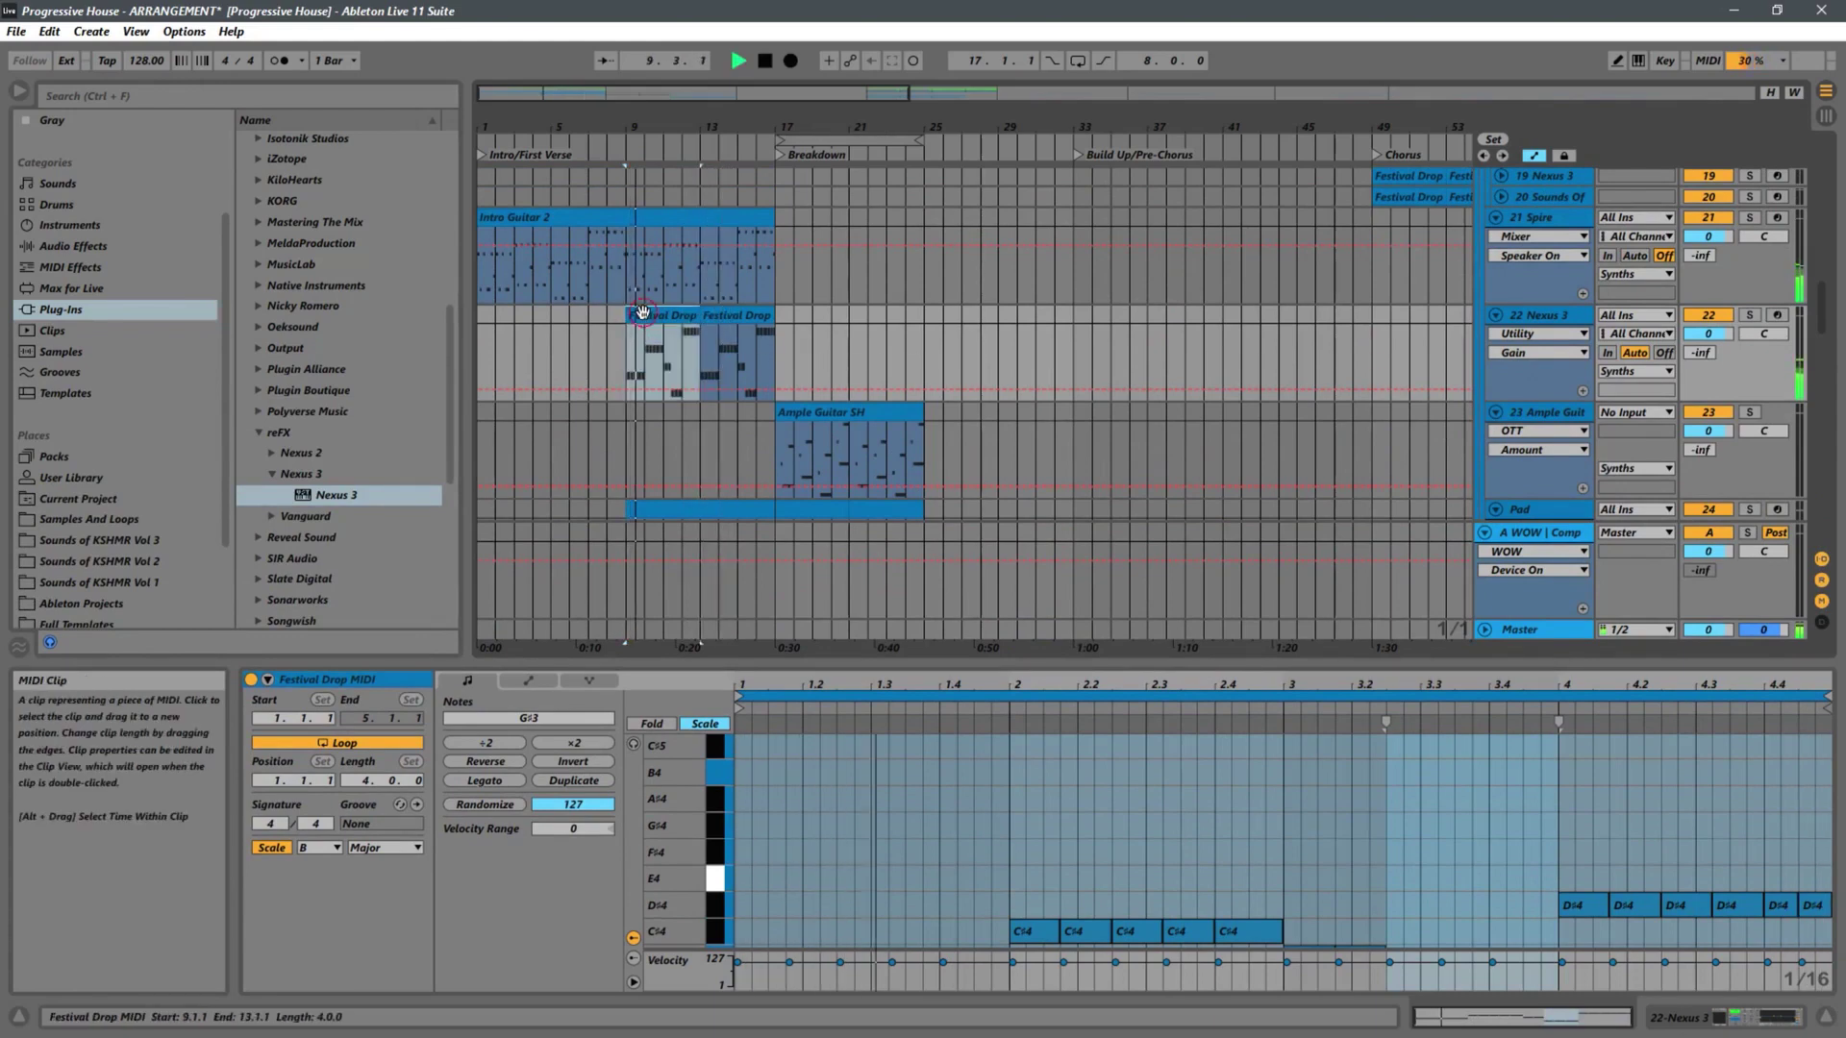
double_click(644, 313)
left_click_drag(1184, 661, 1190, 338)
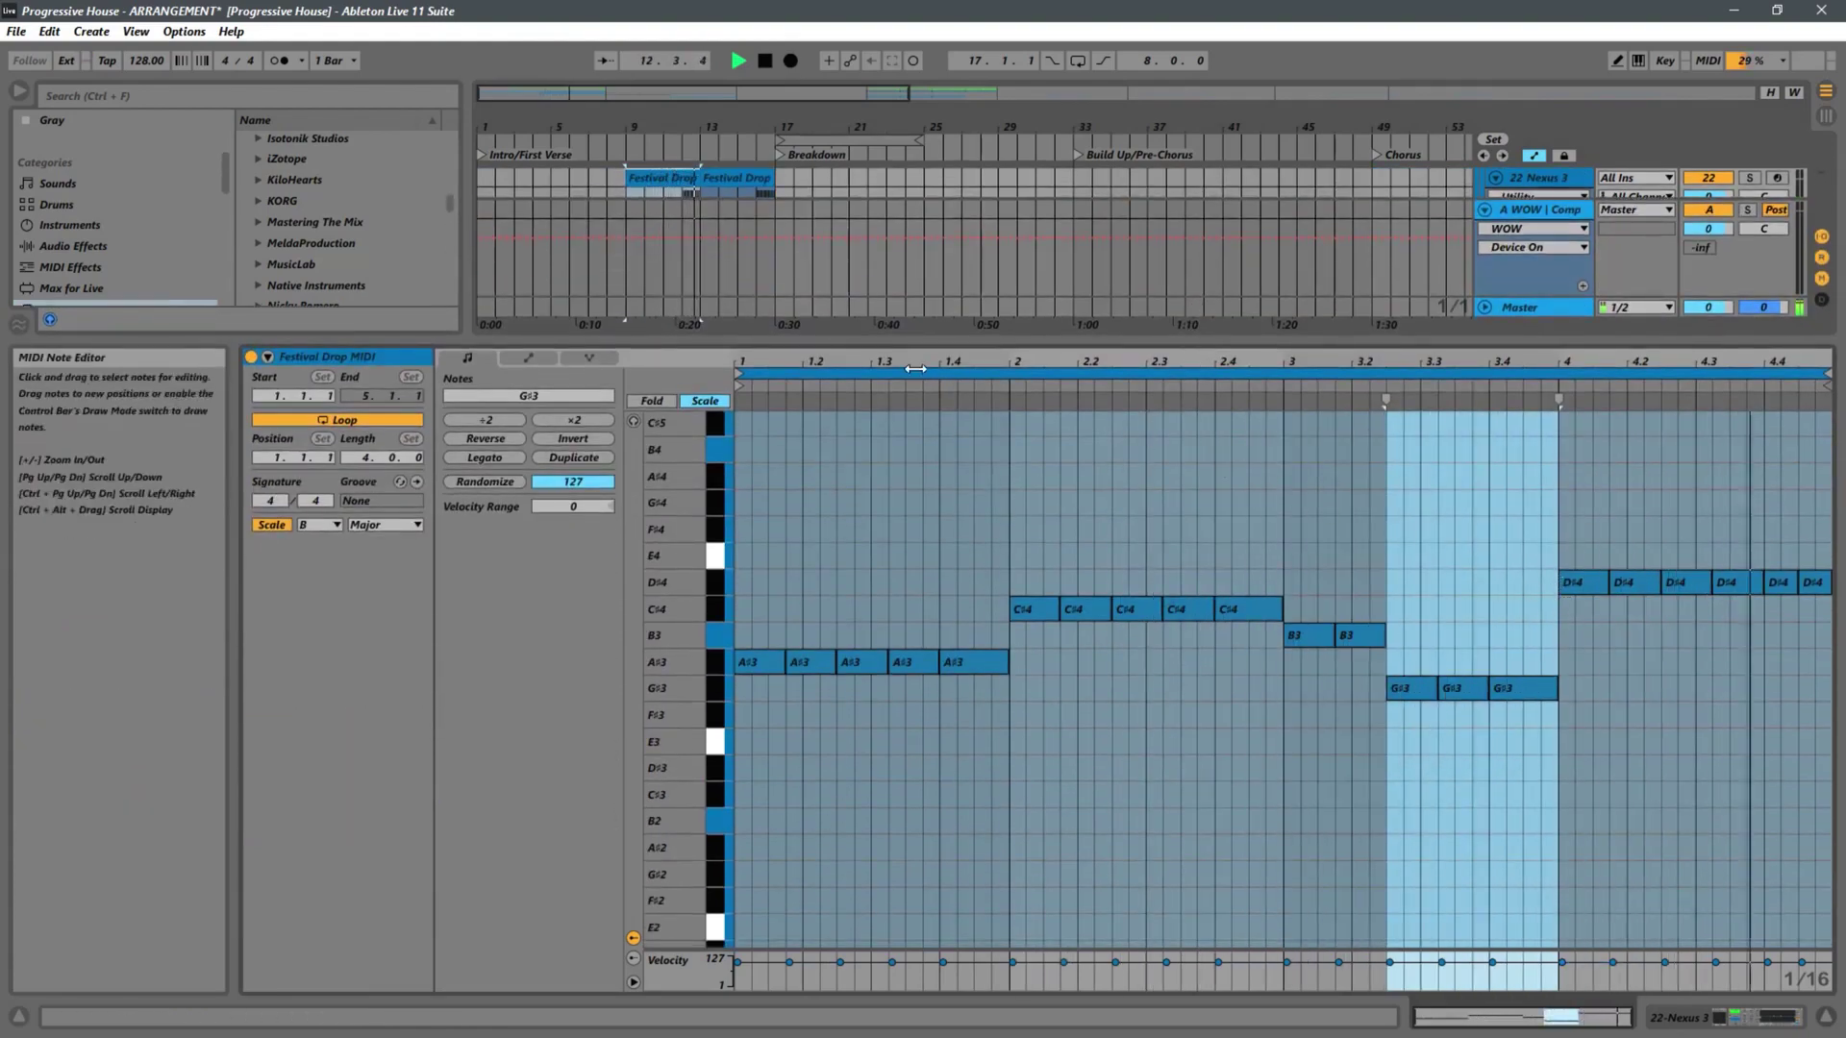
key("space")
key("space")
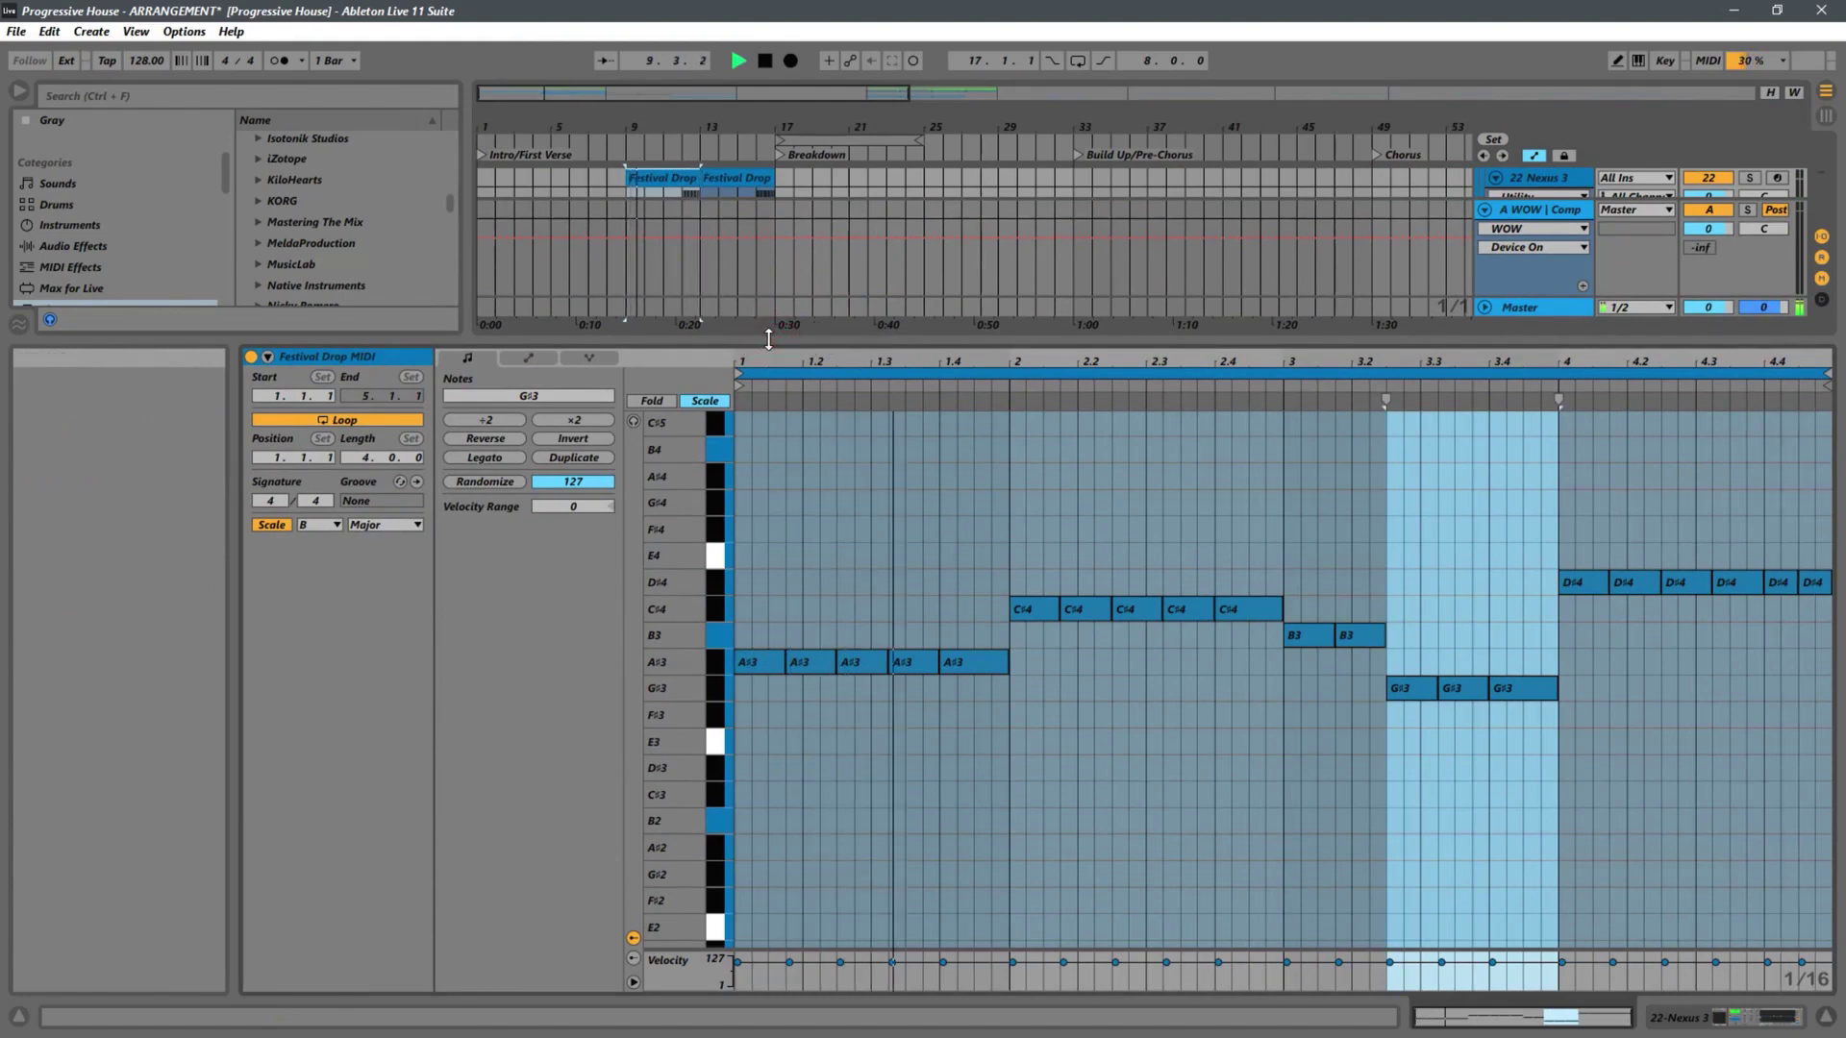
key("space")
Copy the Pad track's chord clip from bar 9 onto the 22 Nexus 3 track at bar 17
left_click_drag(769, 339, 769, 587)
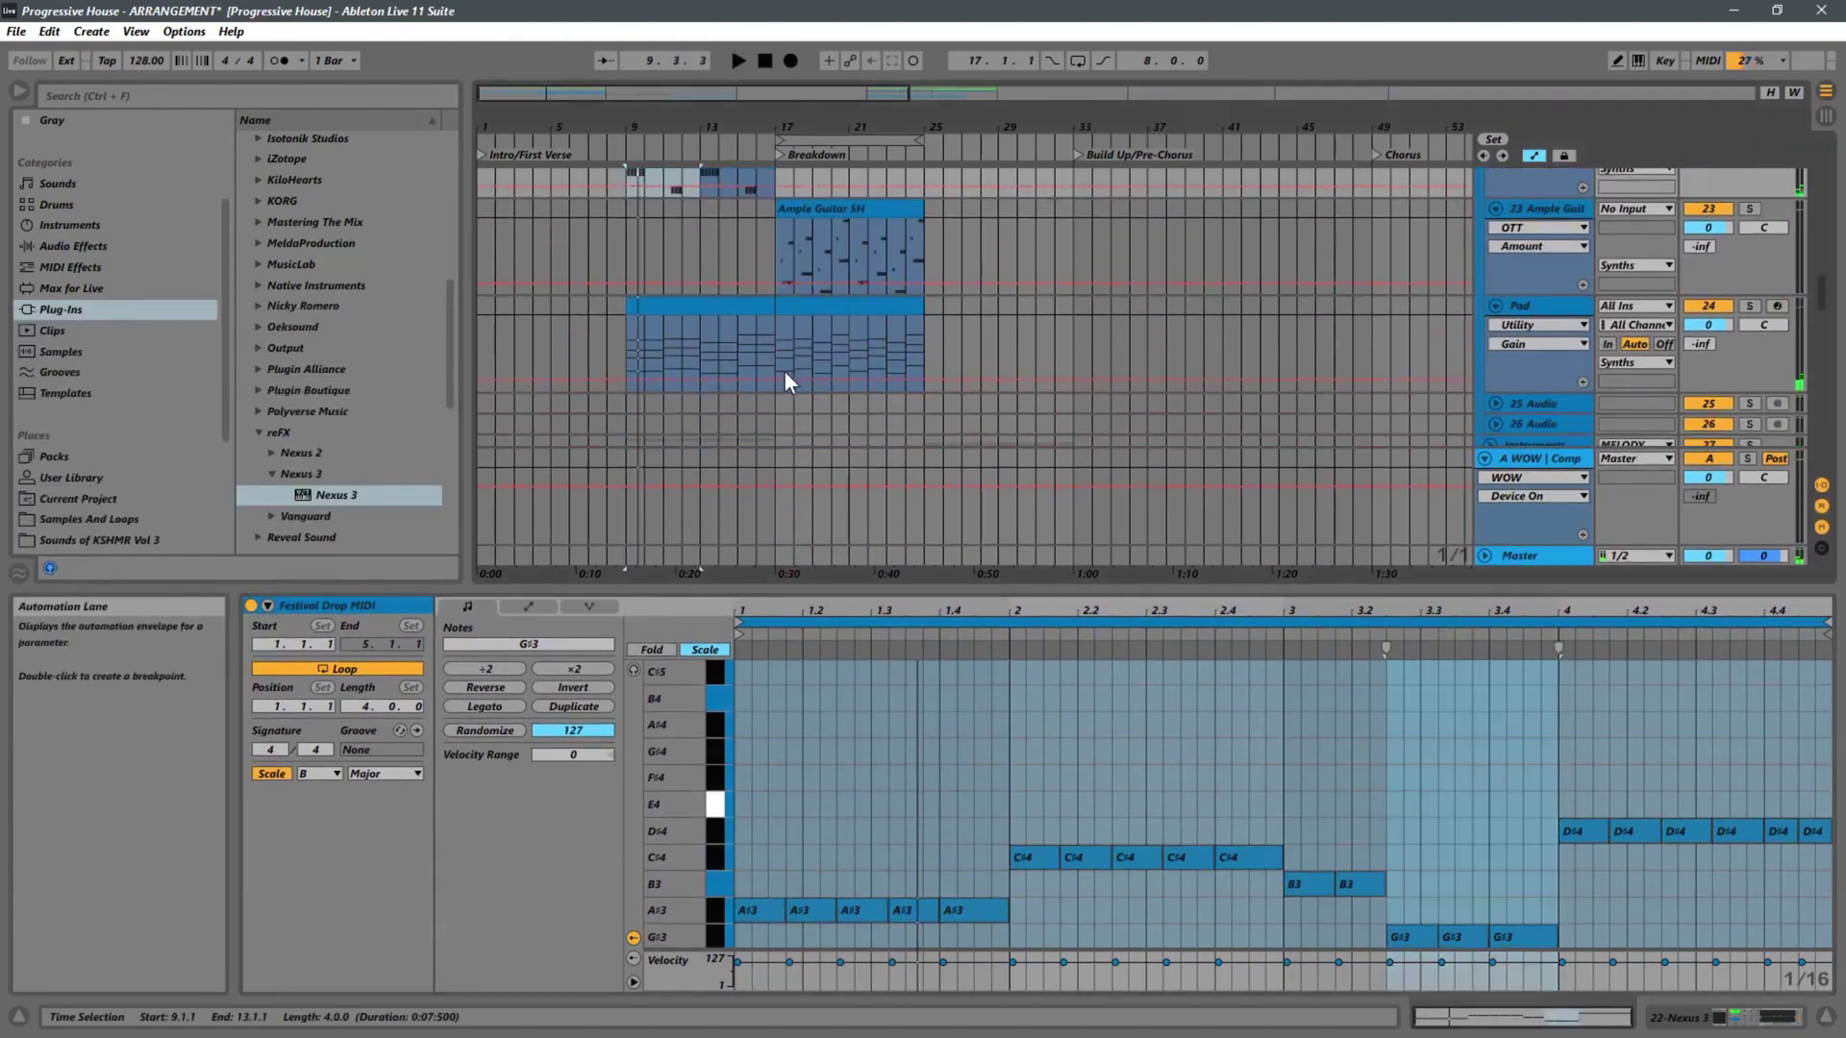
scroll(785, 373, "up", 2)
left_click_drag(668, 399, 812, 268)
Play the arrangement from bar 9 and check the melody notes in bars 2 and 3 of the Festival Drop MIDI clip
left_click(630, 234)
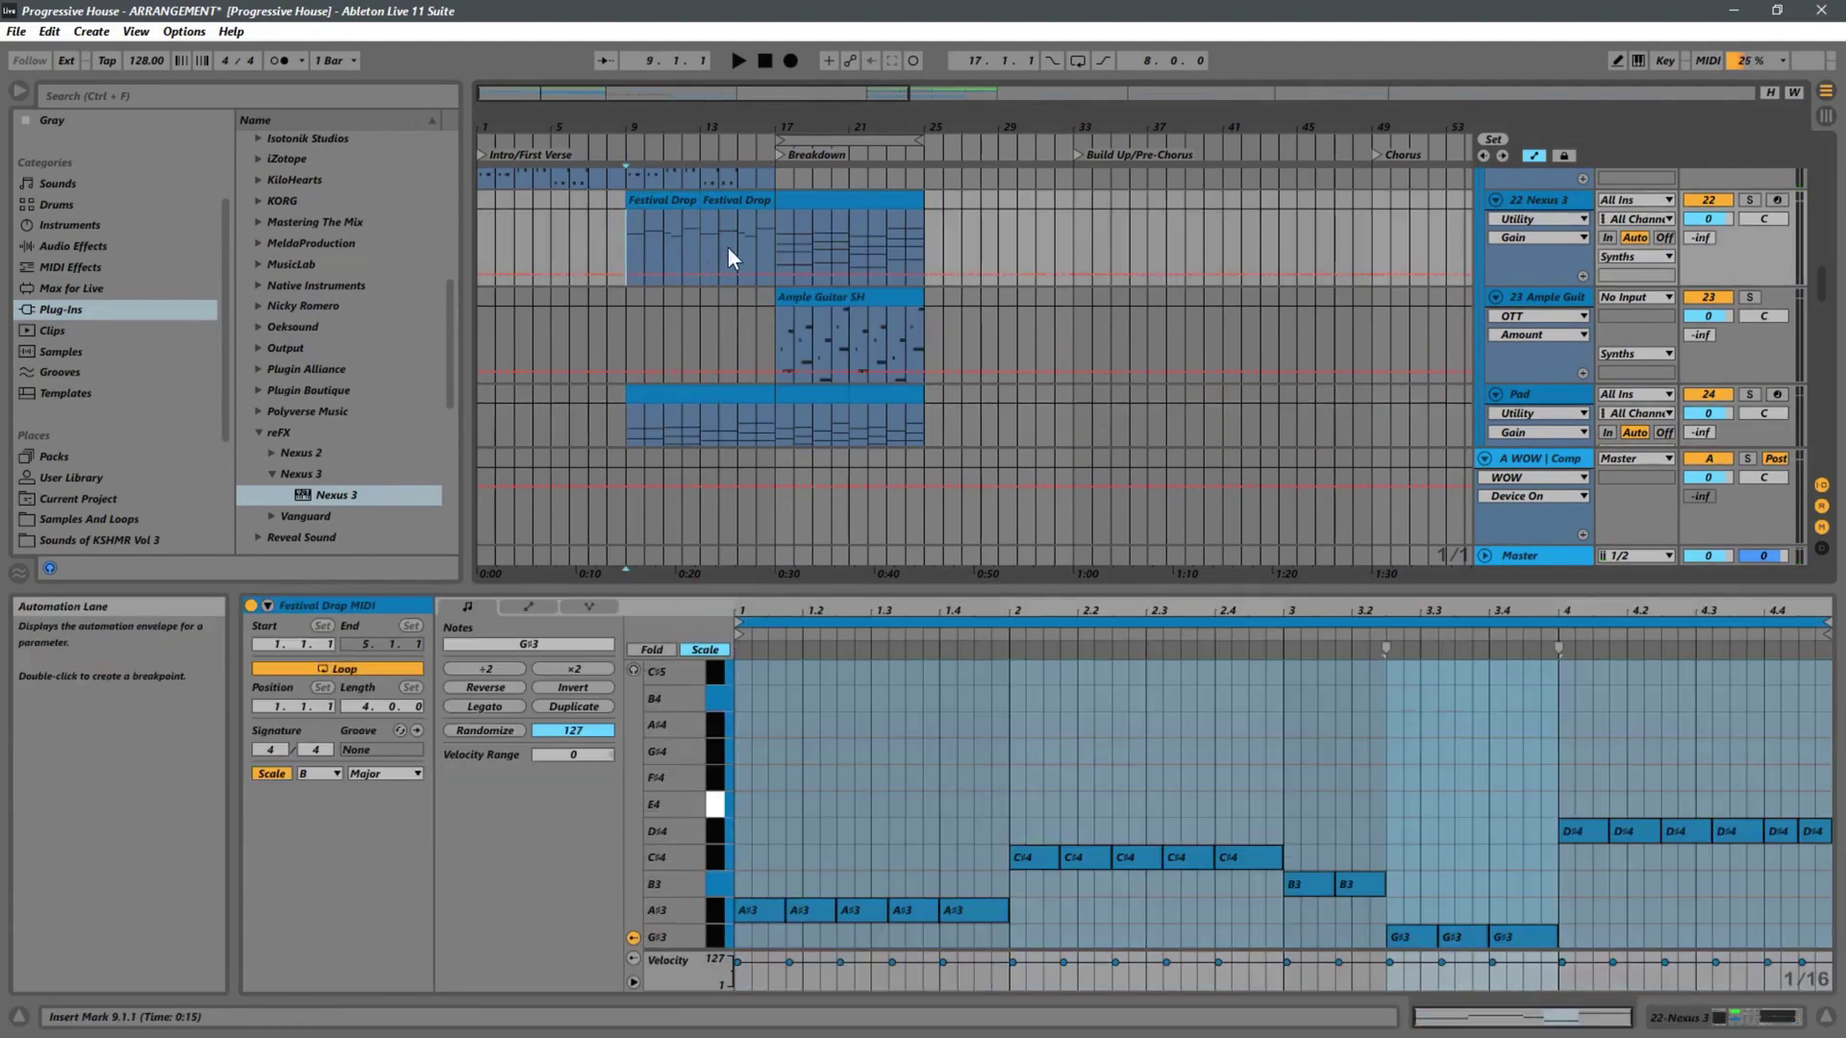
key("space")
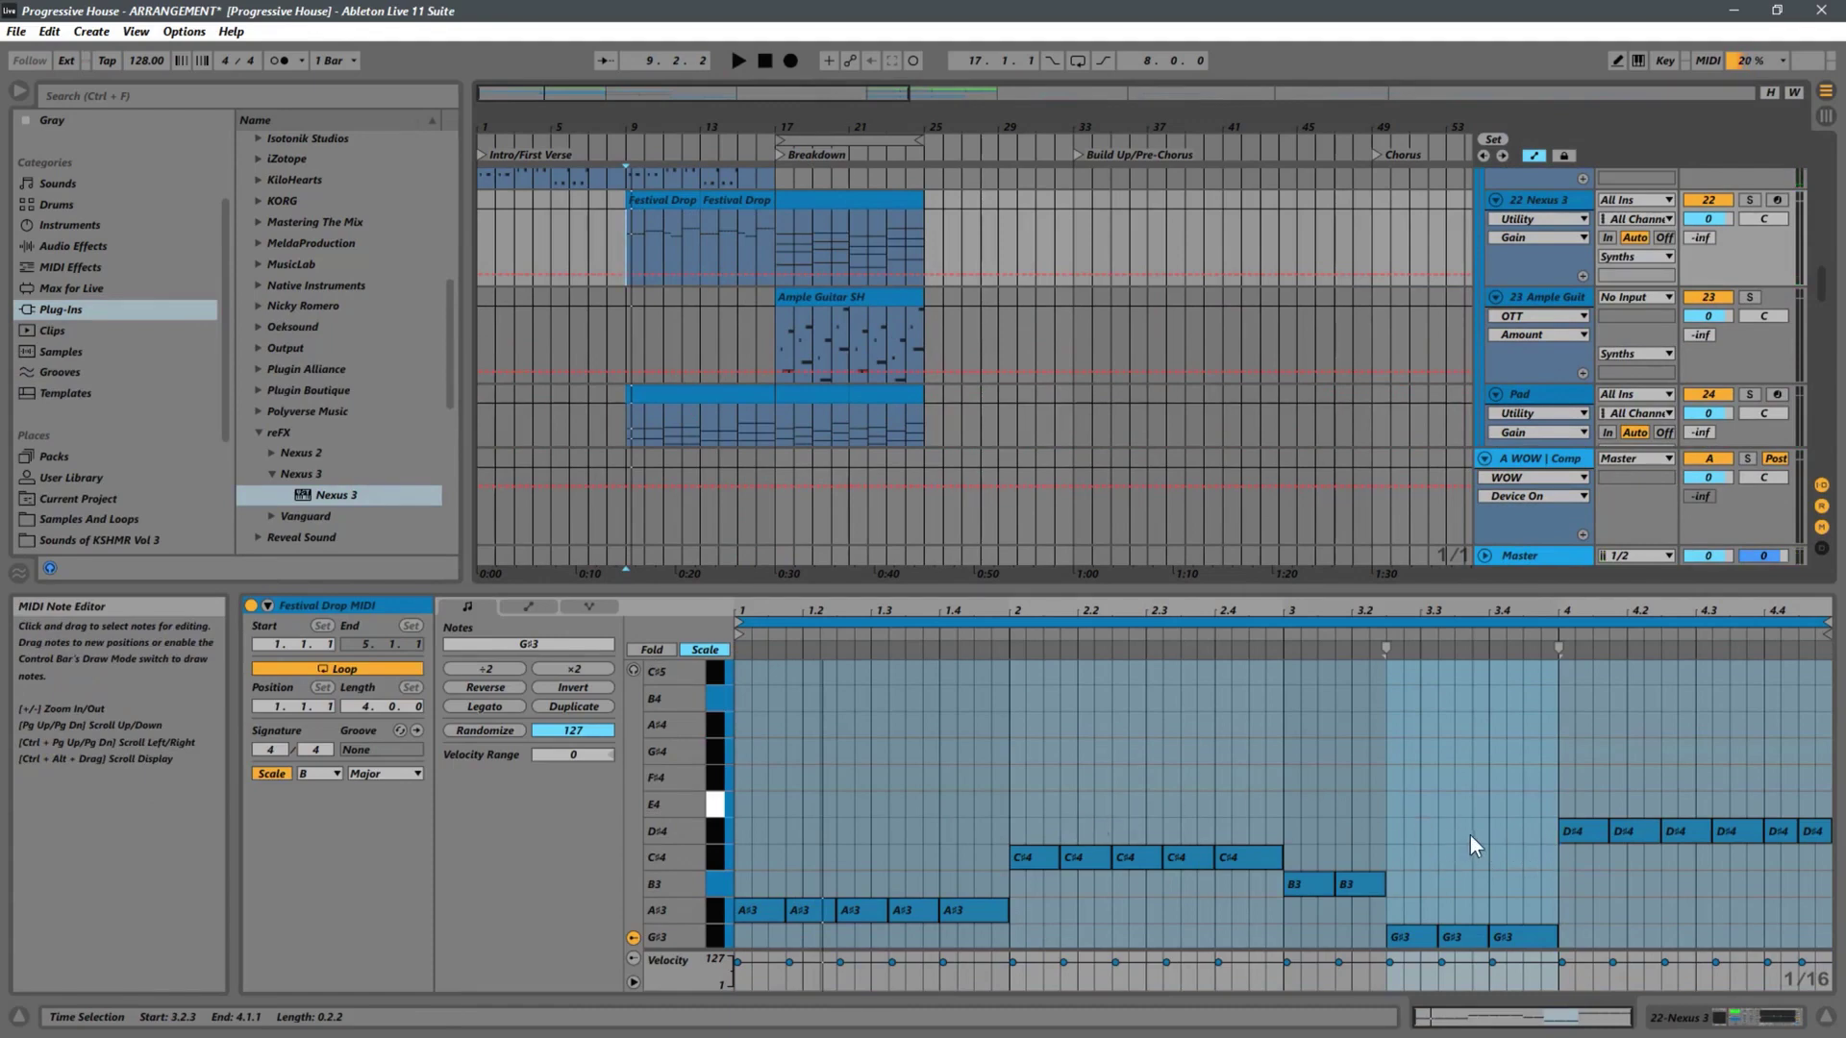
left_click_drag(1469, 834, 1023, 937)
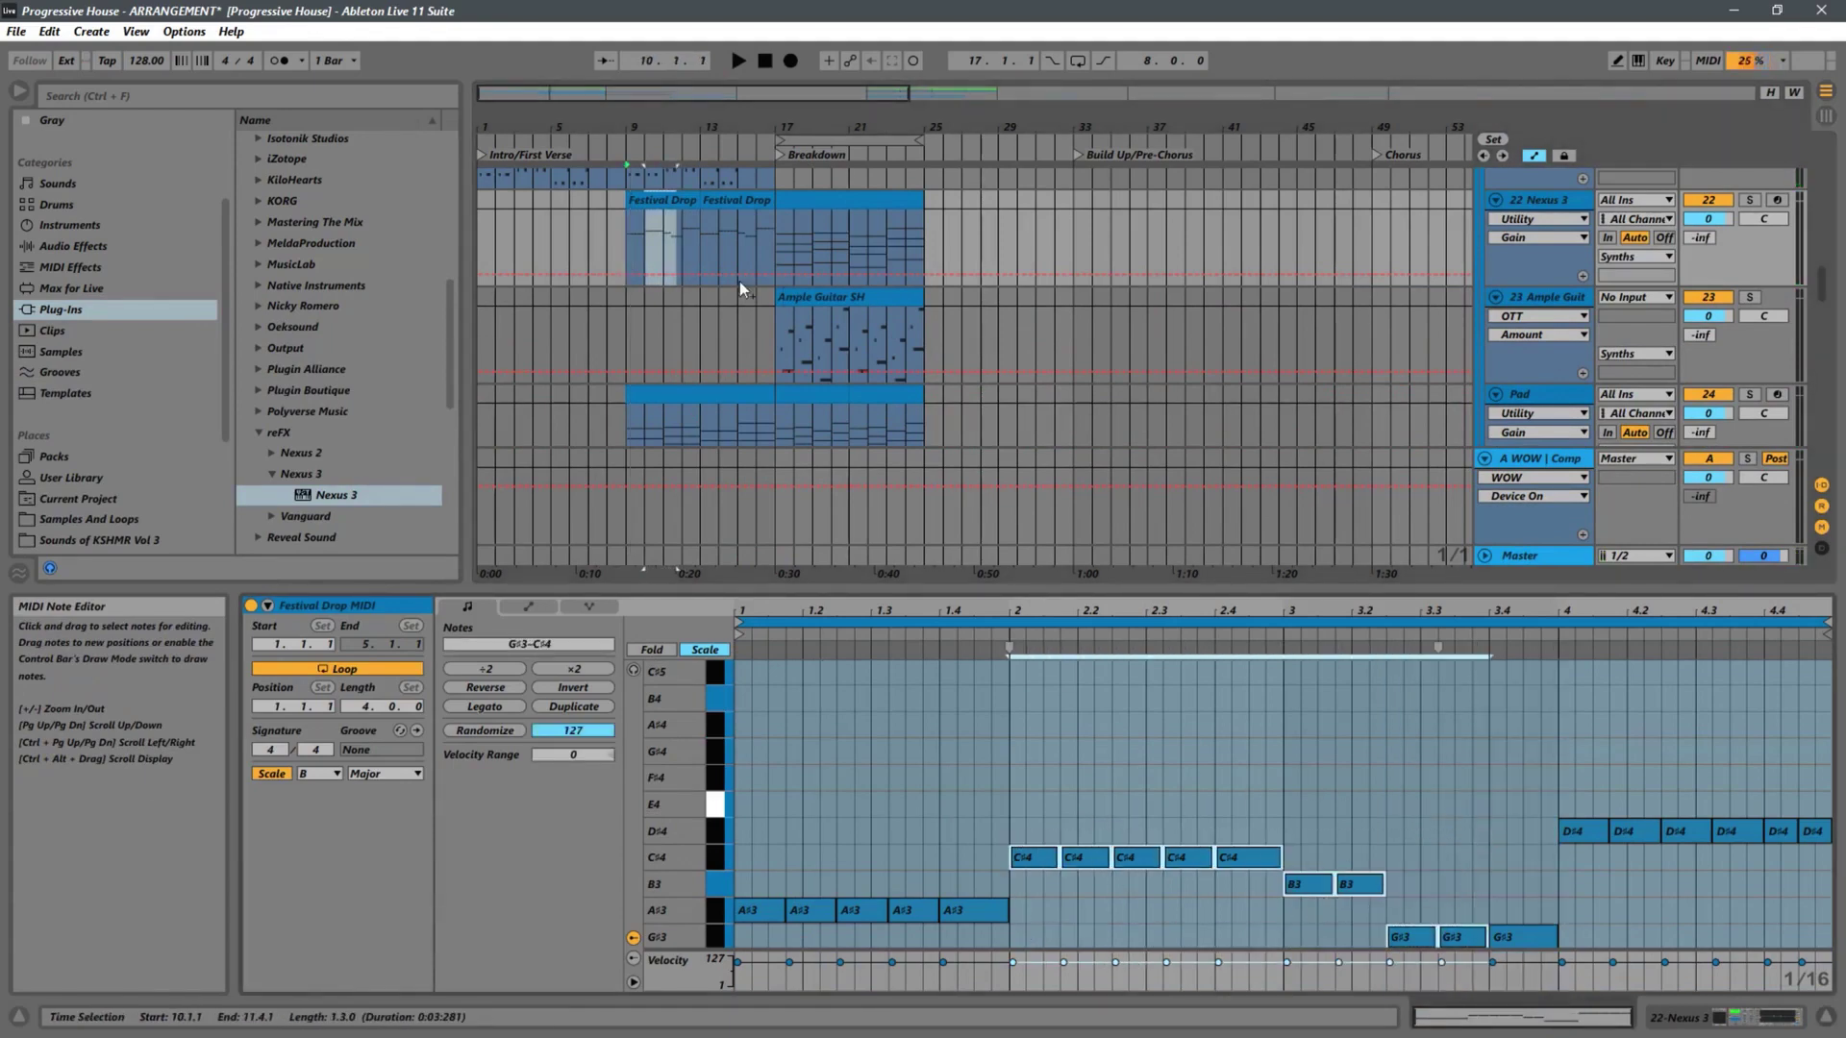
left_click(632, 223)
left_click(628, 252)
key("space")
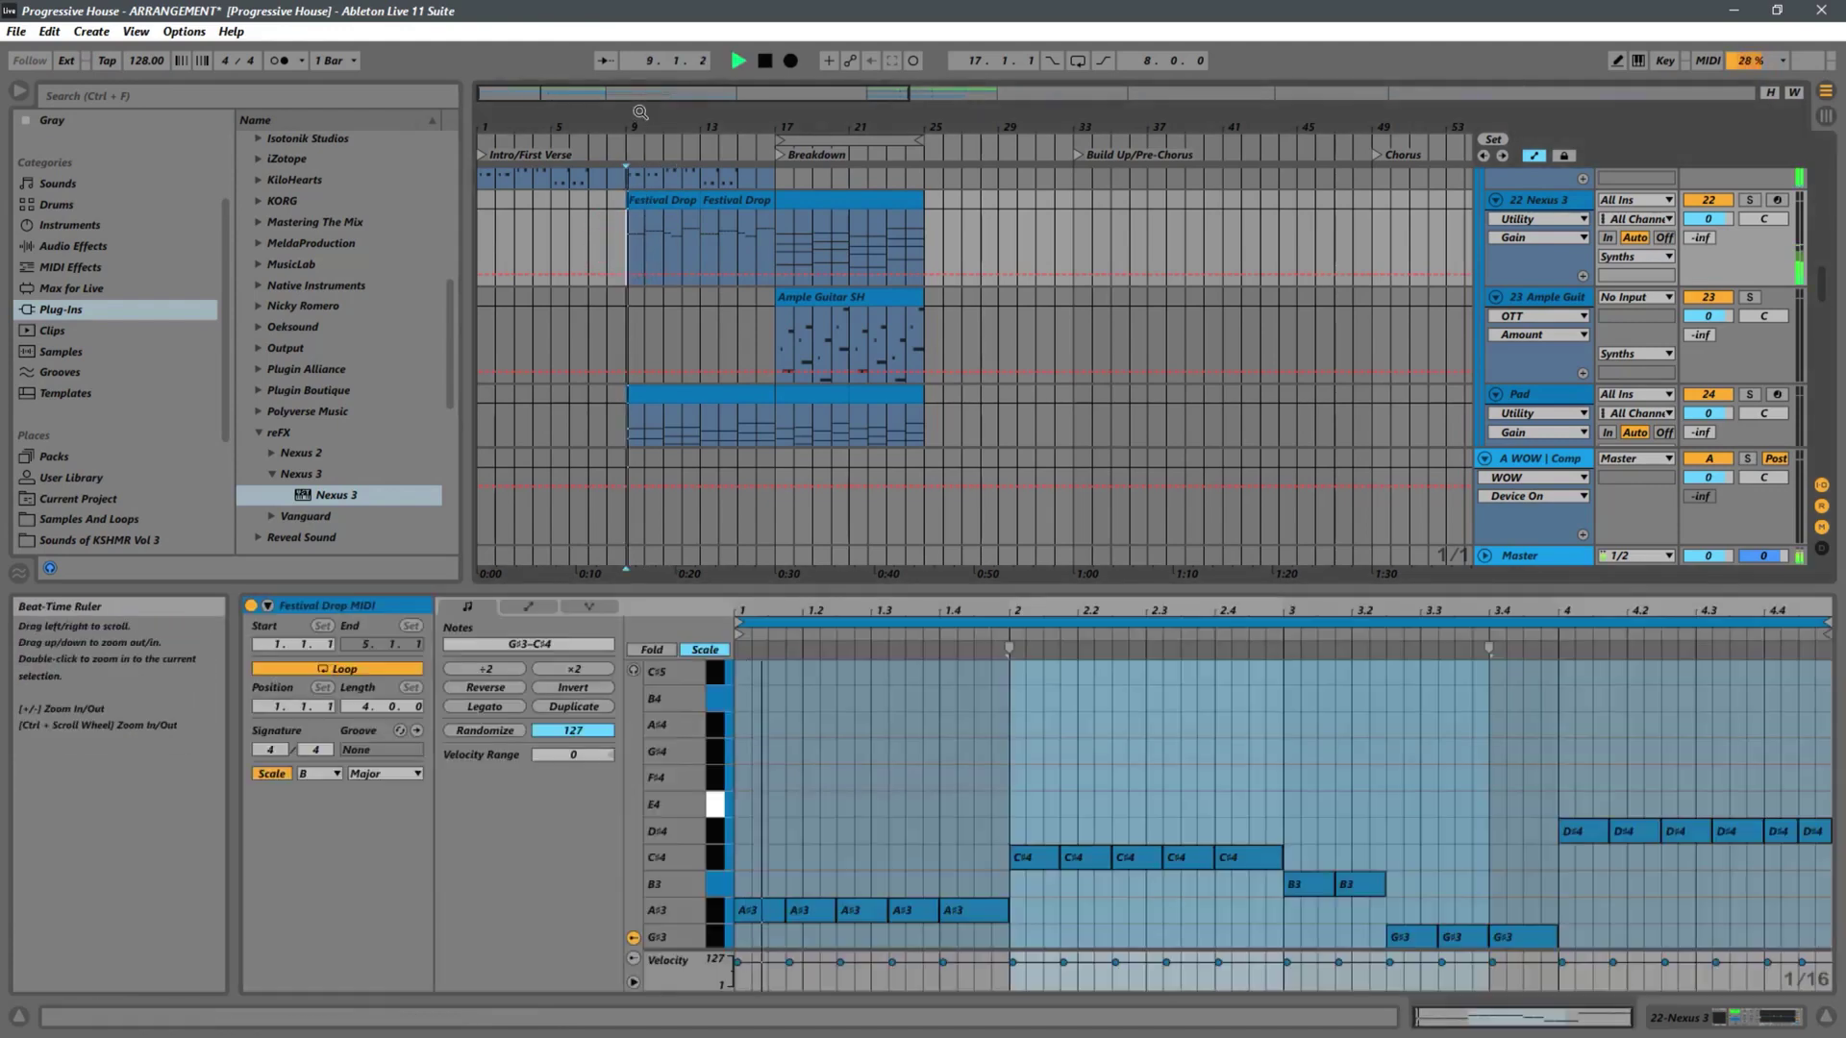
scroll(628, 251, "up", 3)
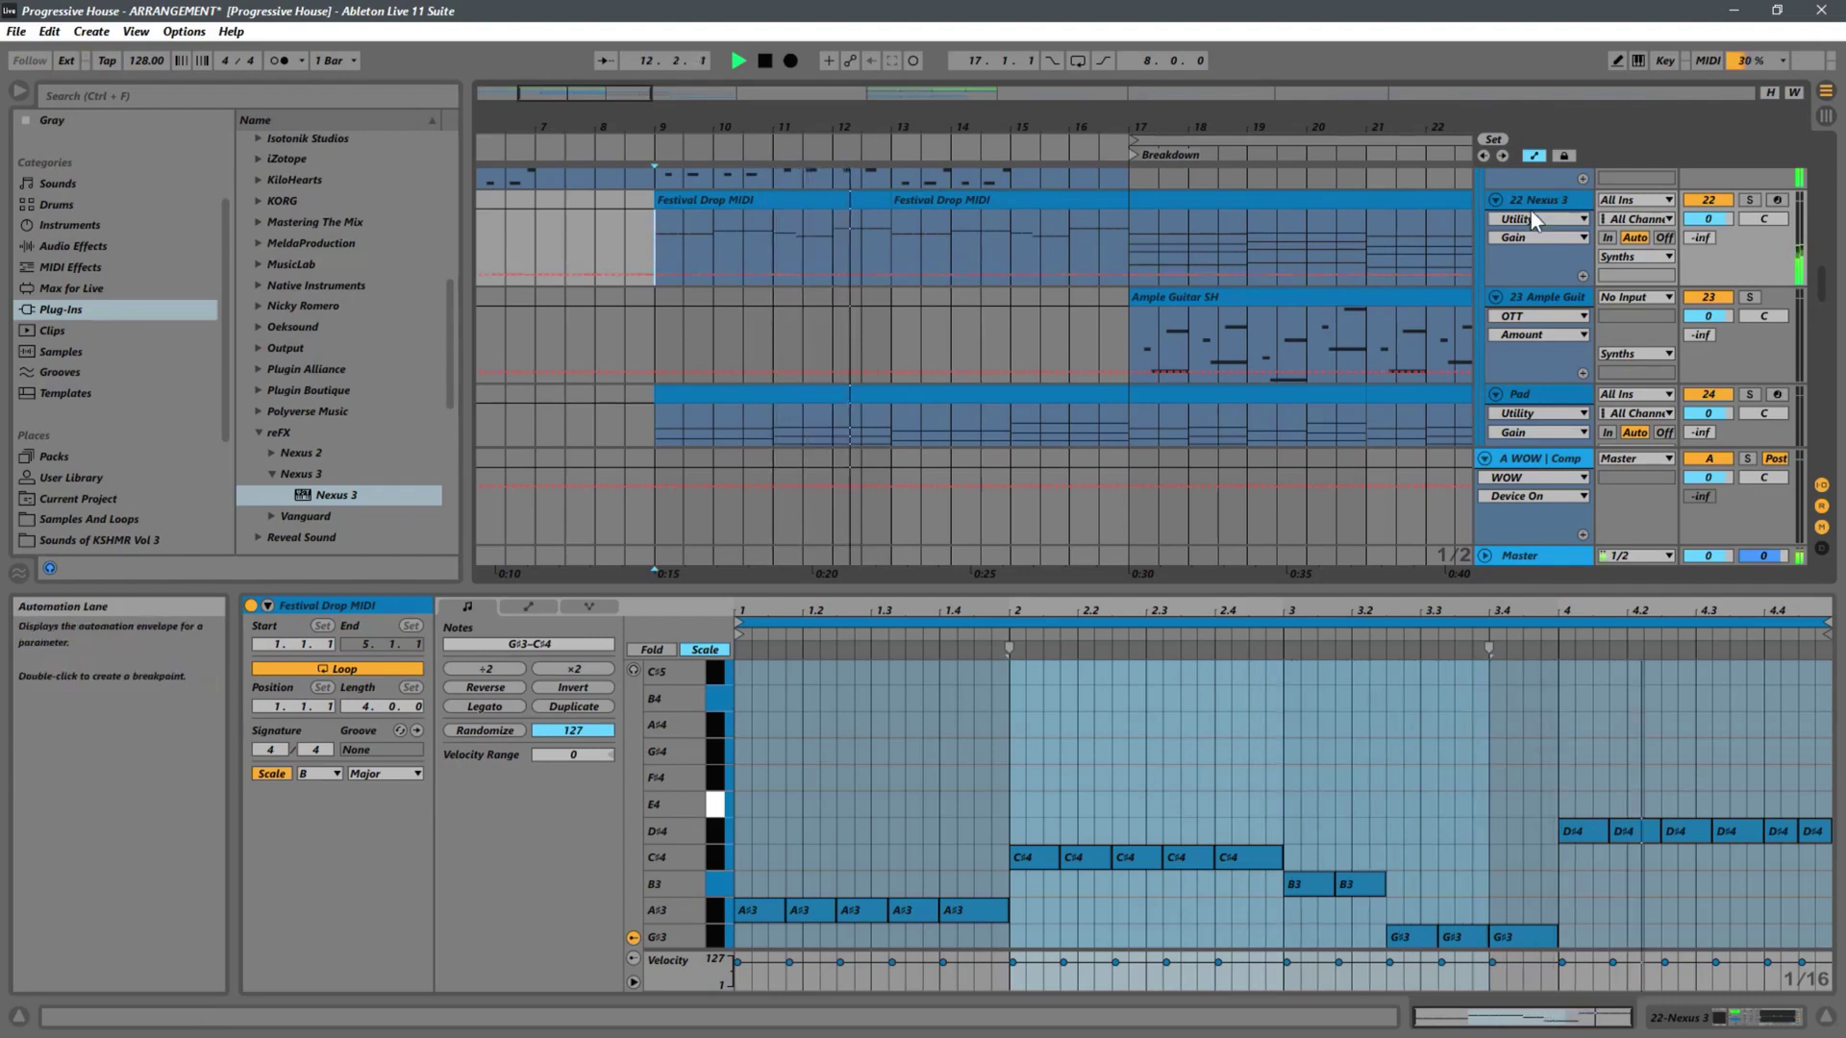
Solo the 22 Nexus 3 track and transpose all notes of the bar 9 Festival Drop MIDI clip down one octave
left_click(1750, 200)
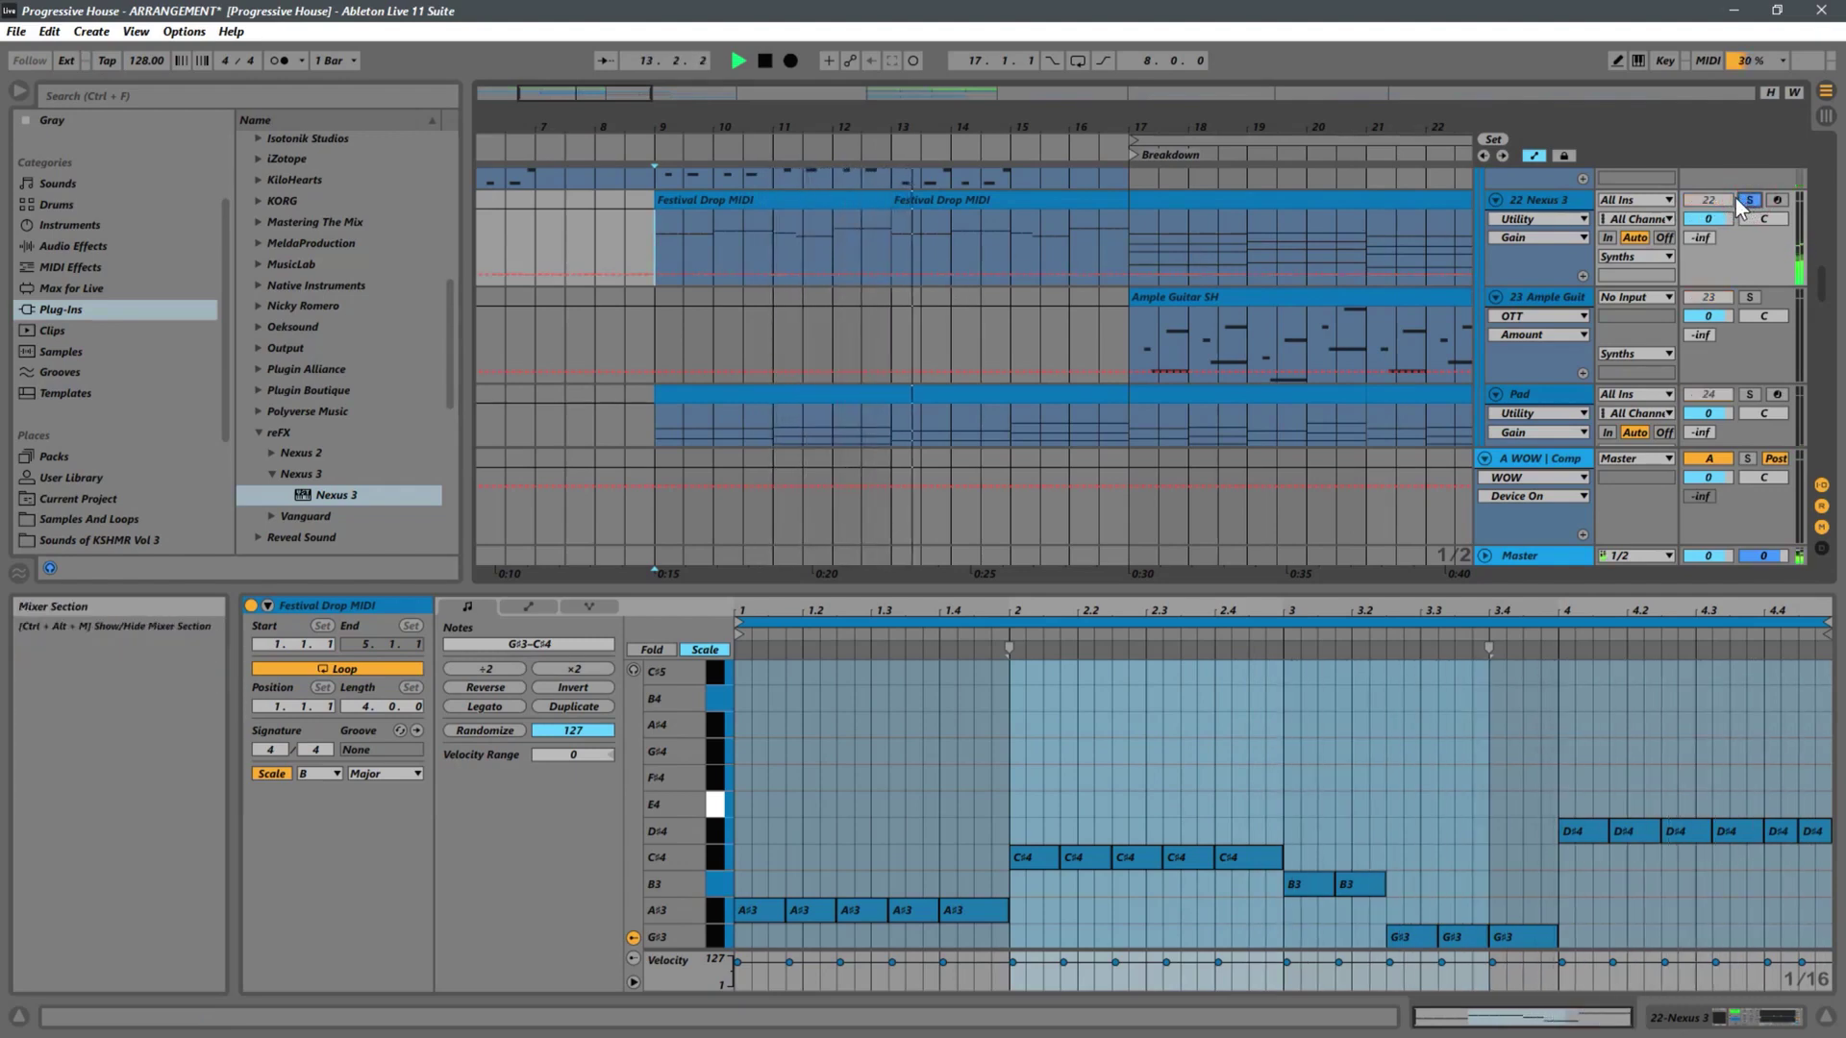
key("space")
left_click(801, 206)
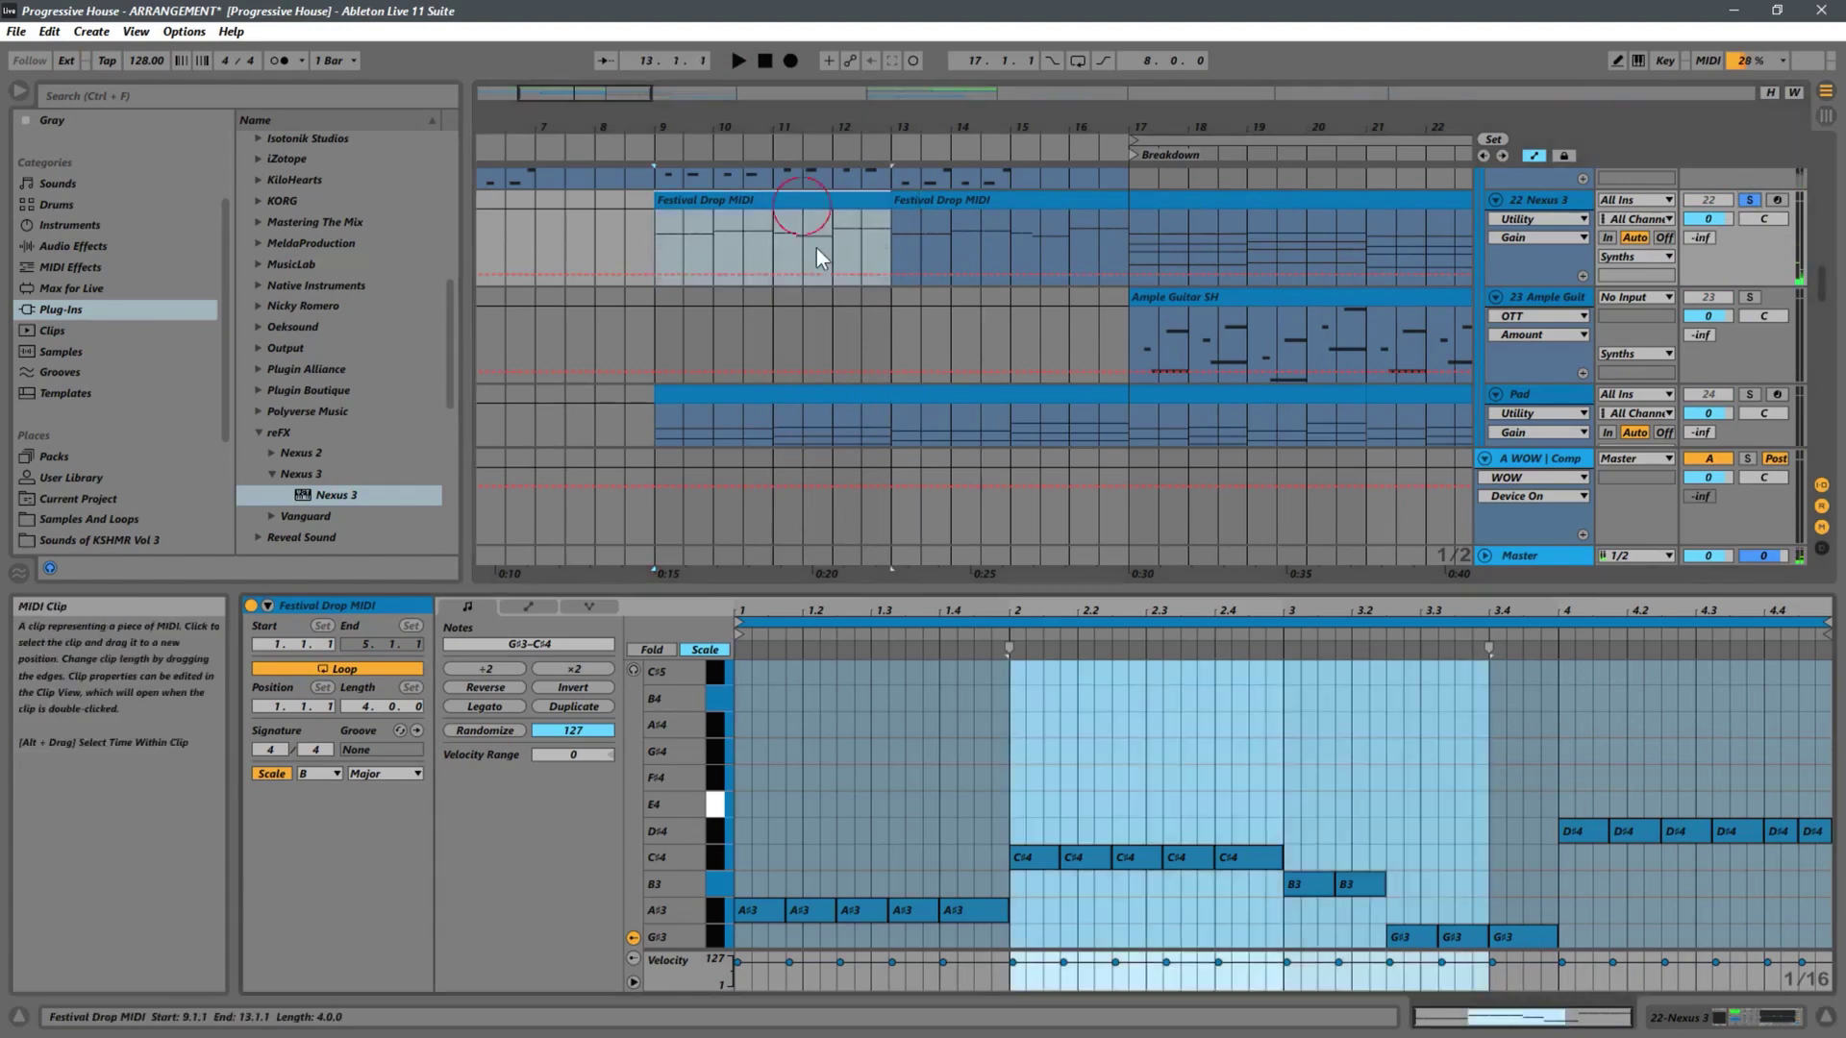
left_click(1026, 740)
key("ctrl+a")
key("shift+Down")
key("space")
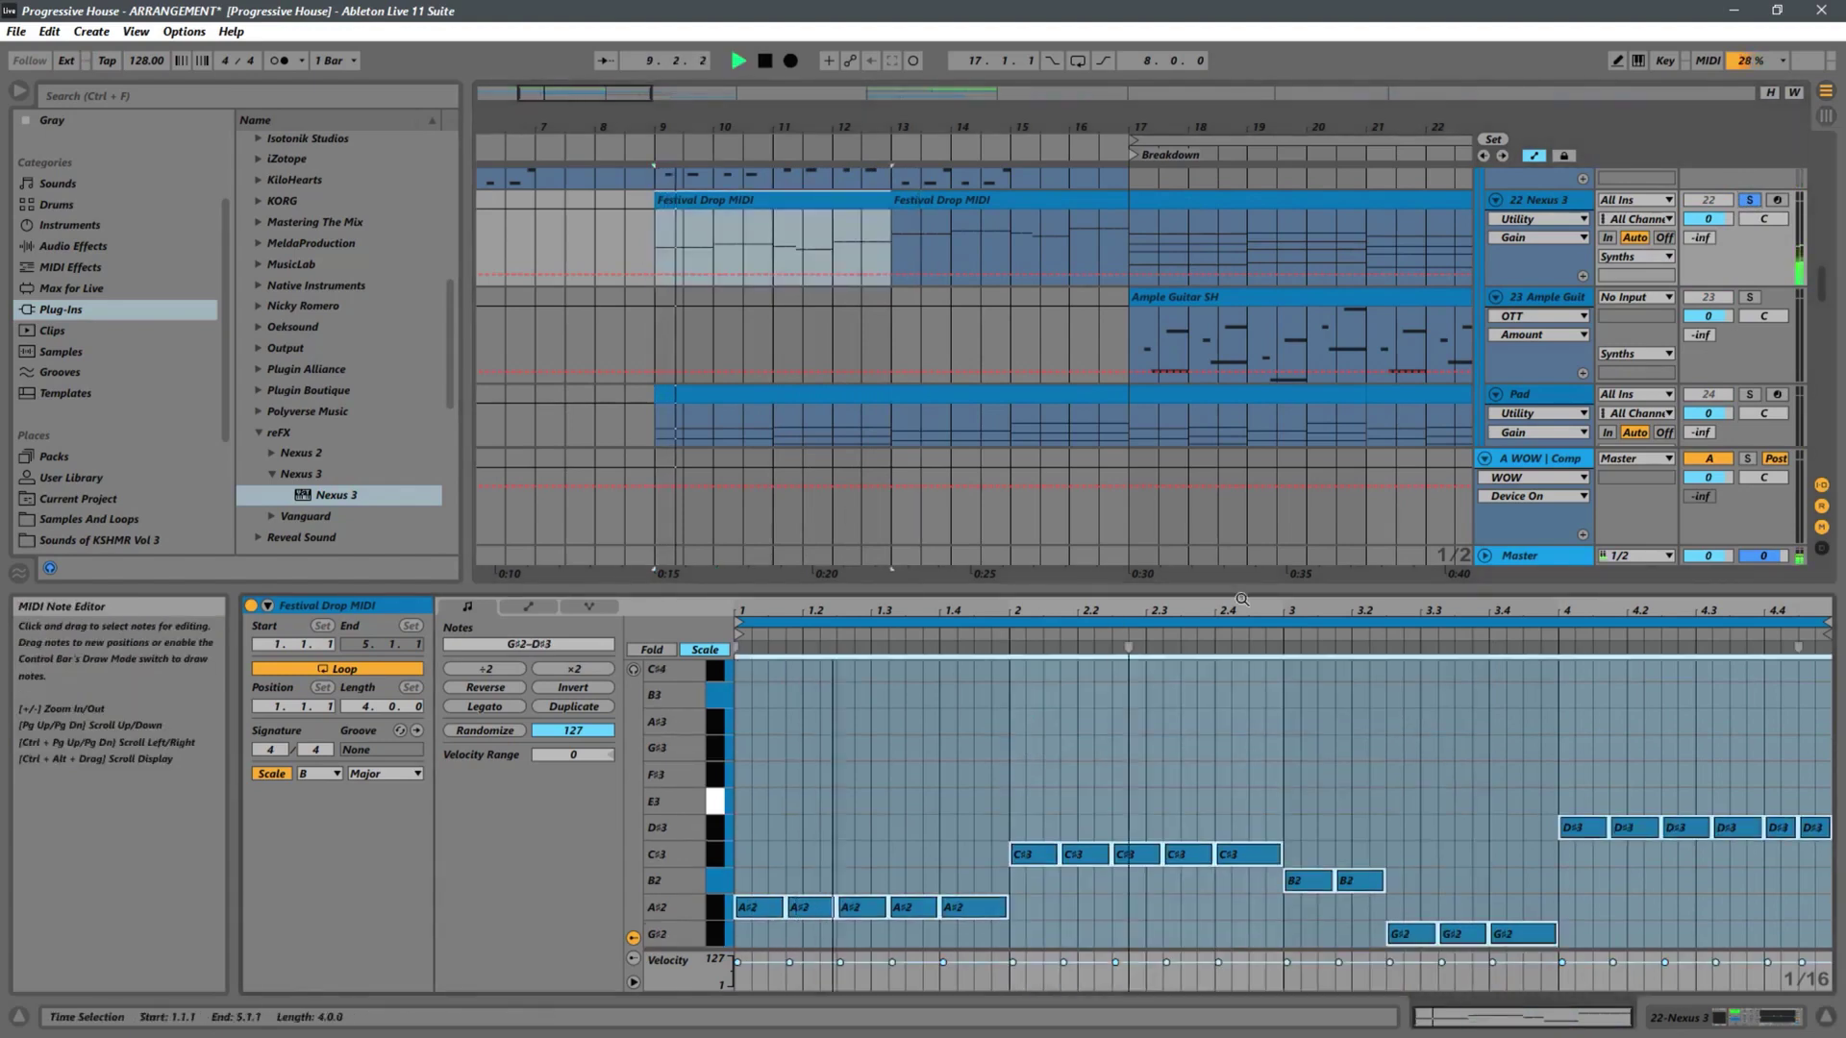
Turn off solo on the 22 Nexus 3 track and play the lowered melody with the full mix from bar 9
left_click(1749, 200)
left_click(1747, 202)
key("space")
key("space")
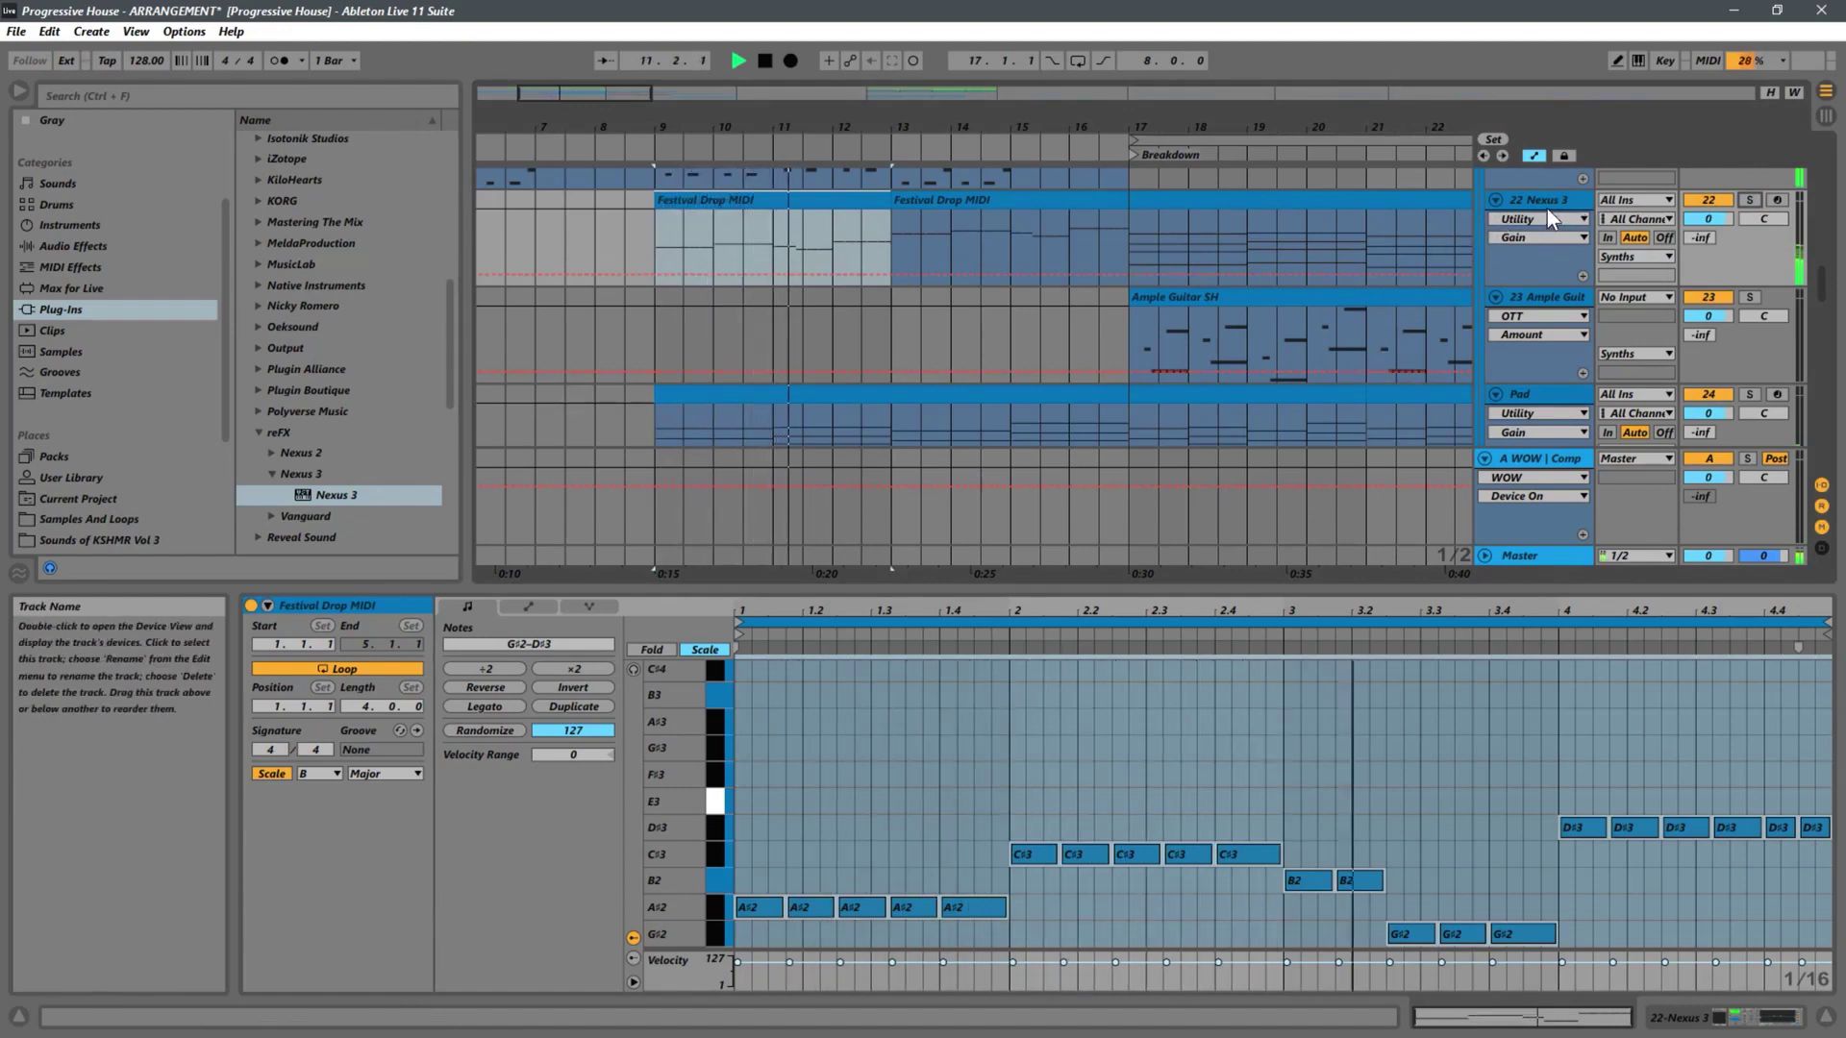
Try a copy of the lowered Festival Drop MIDI clip at bar 5 and delete that copy
left_click_drag(883, 115, 990, 83)
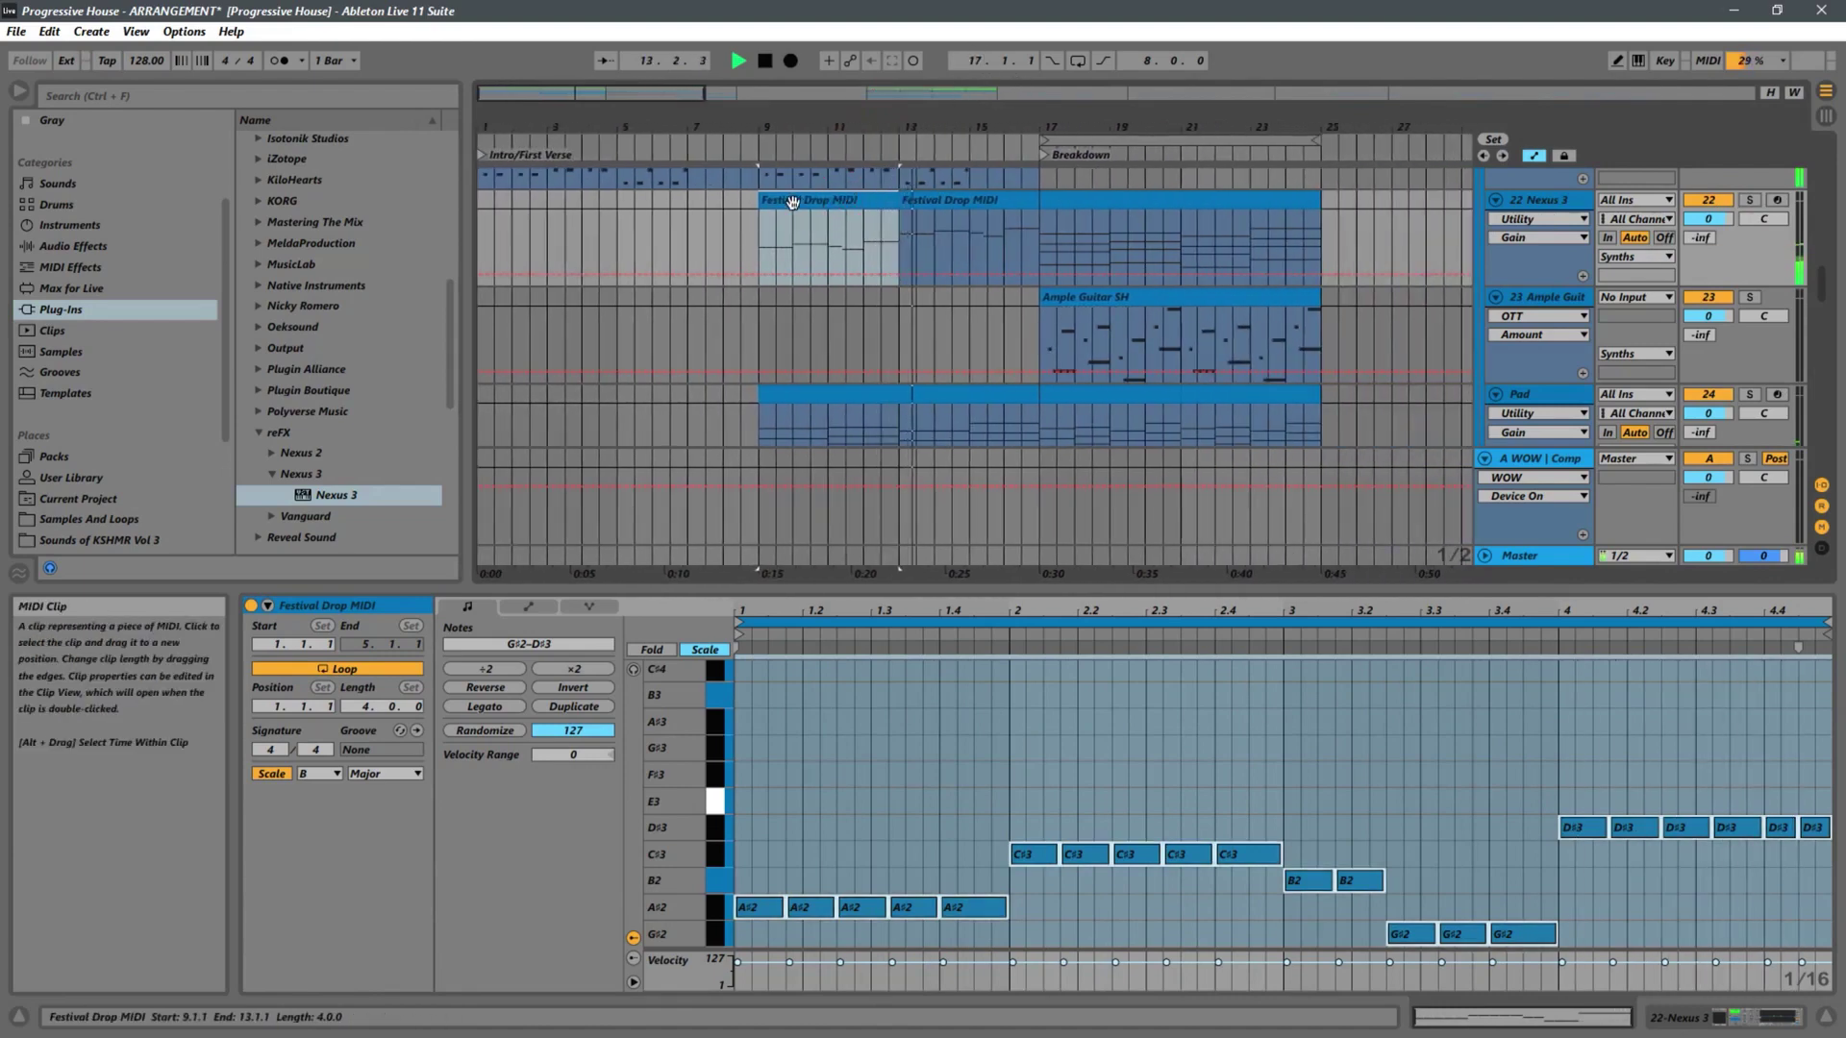
left_click_drag(797, 201, 658, 206)
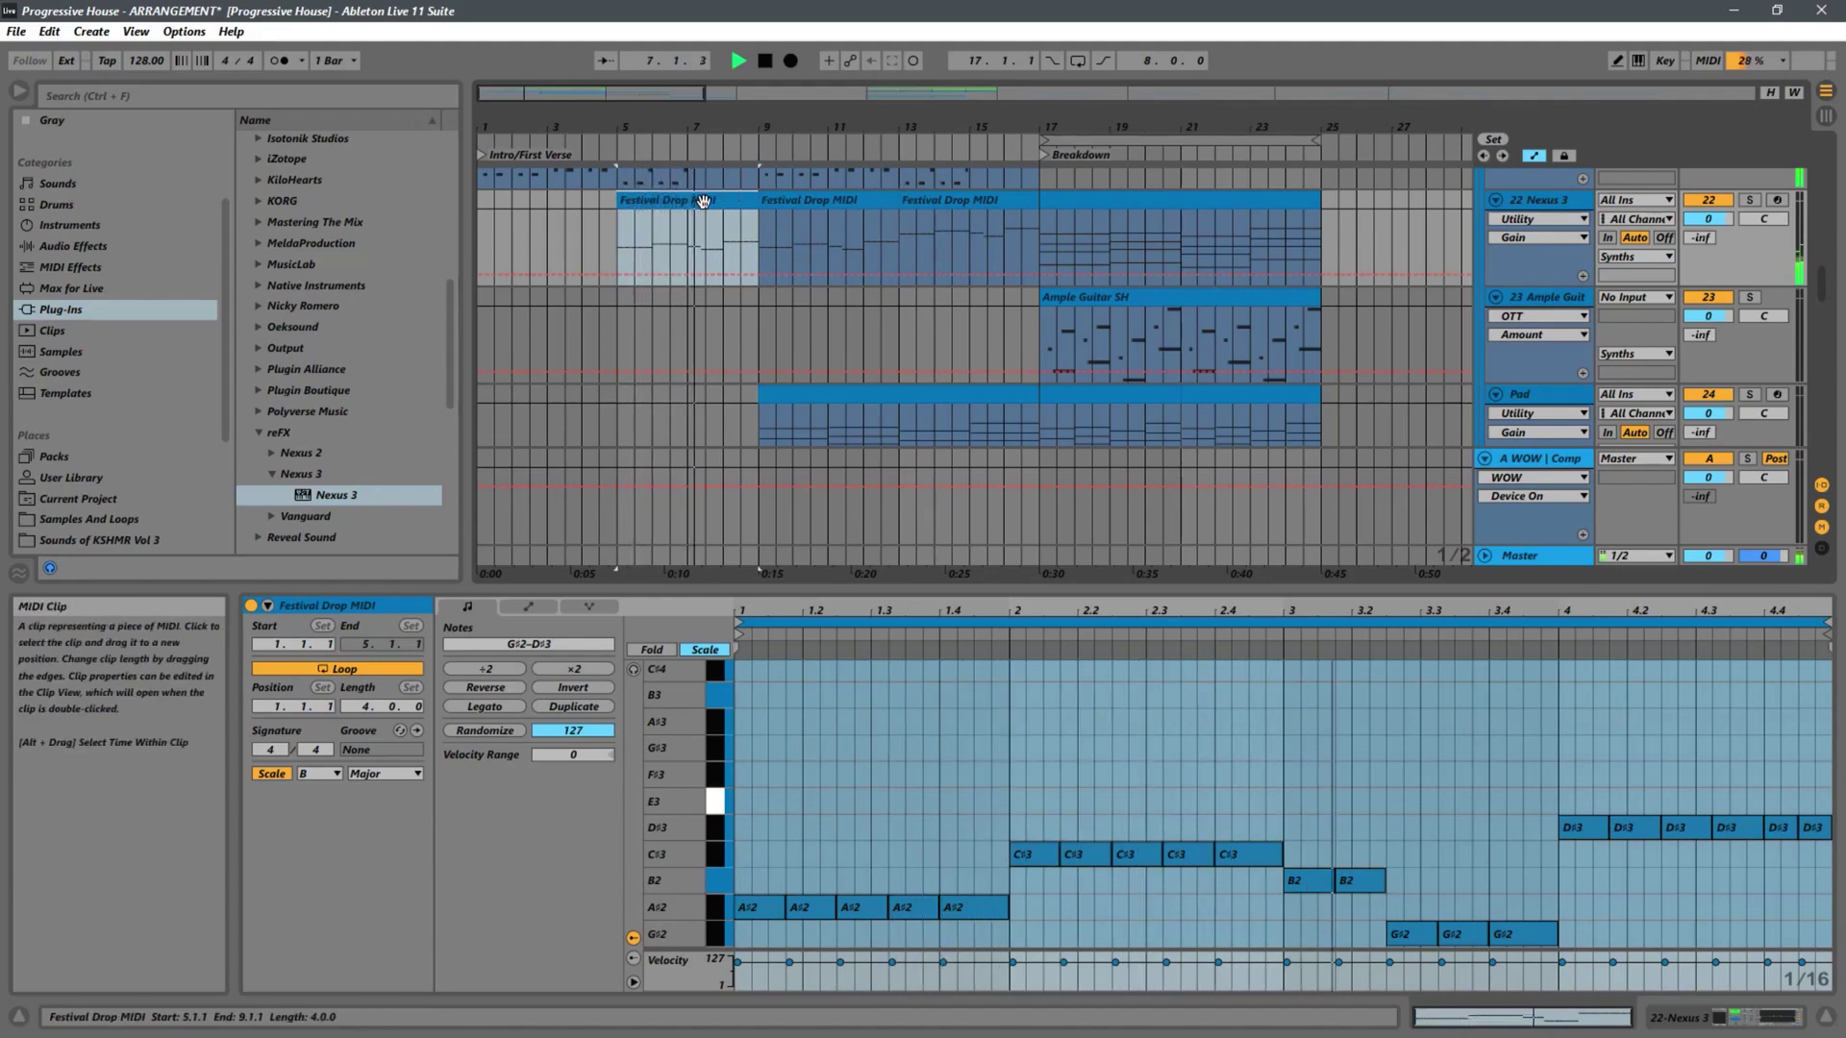
key("Delete")
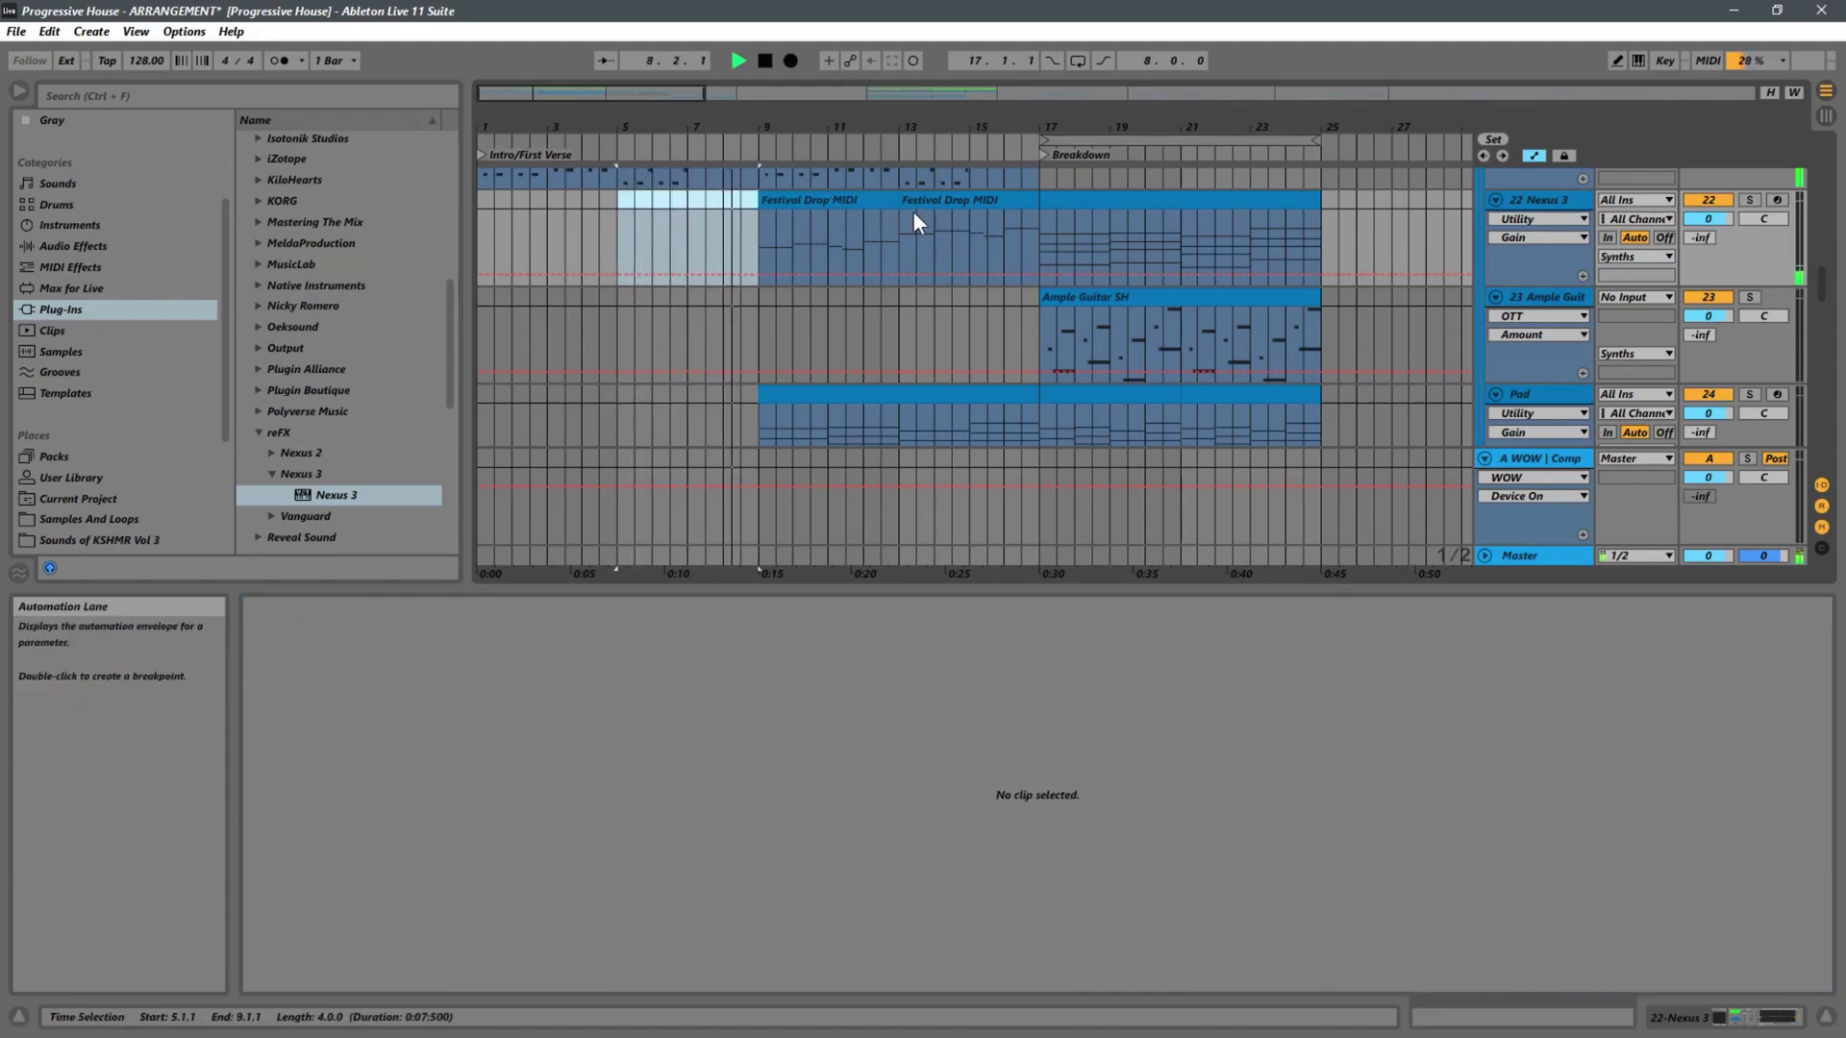
Replace the lowered clip at bar 9 with a copy of the Festival Drop MIDI clip from bar 13
left_click_drag(945, 201, 804, 221)
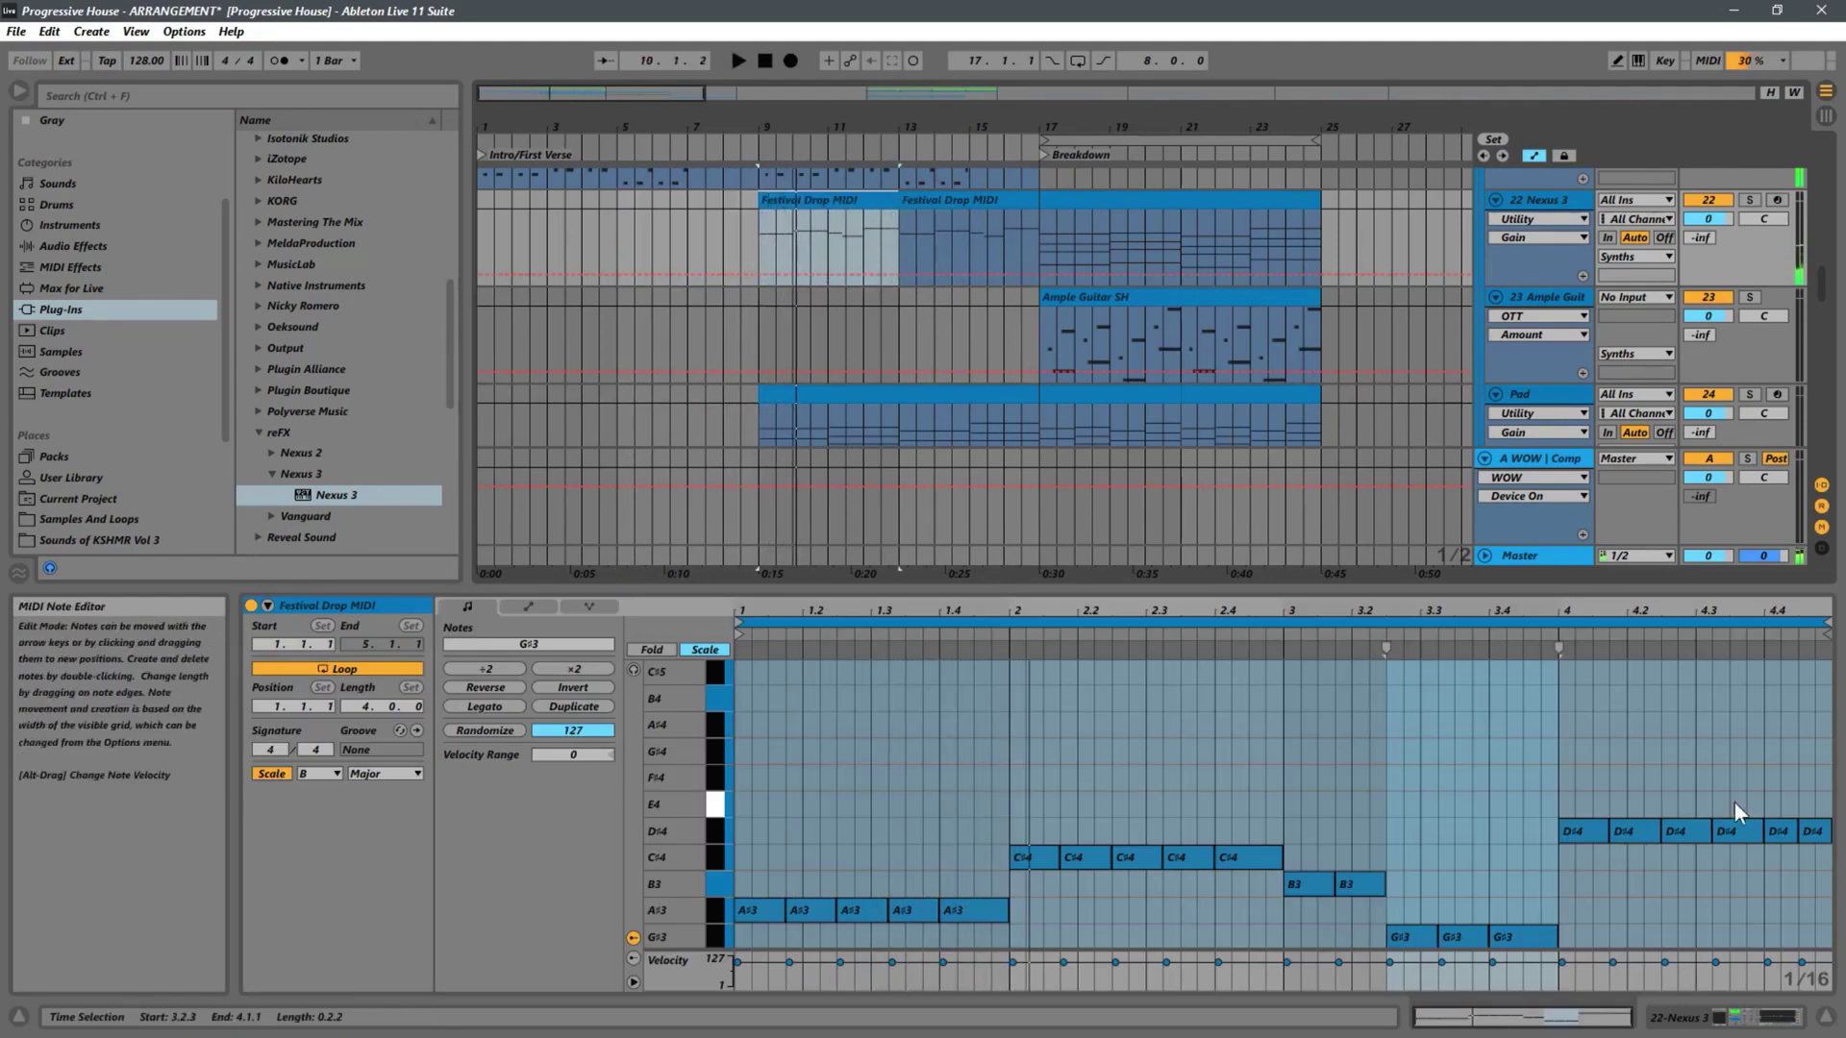
Delete every note after the first bar of the bar 9 Festival Drop MIDI clip
left_click_drag(1796, 784, 1040, 952)
key("Delete")
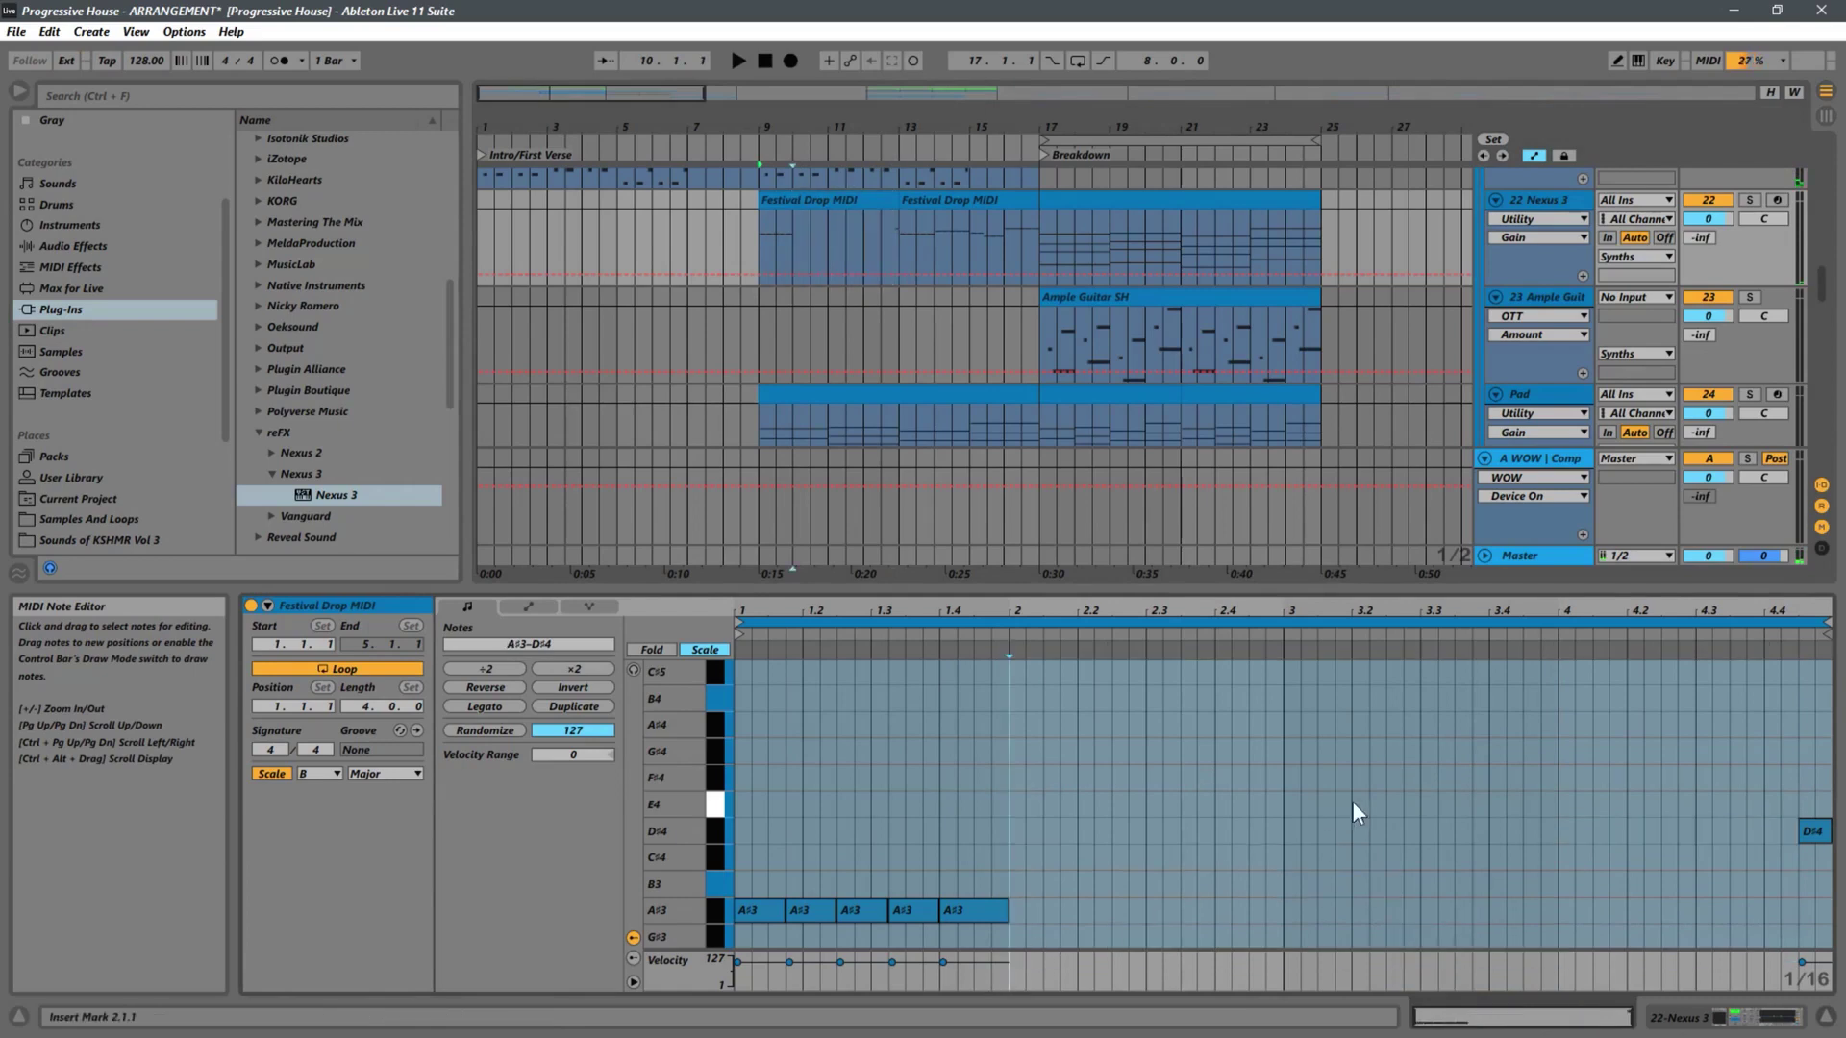
scroll(767, 305, "down", 2)
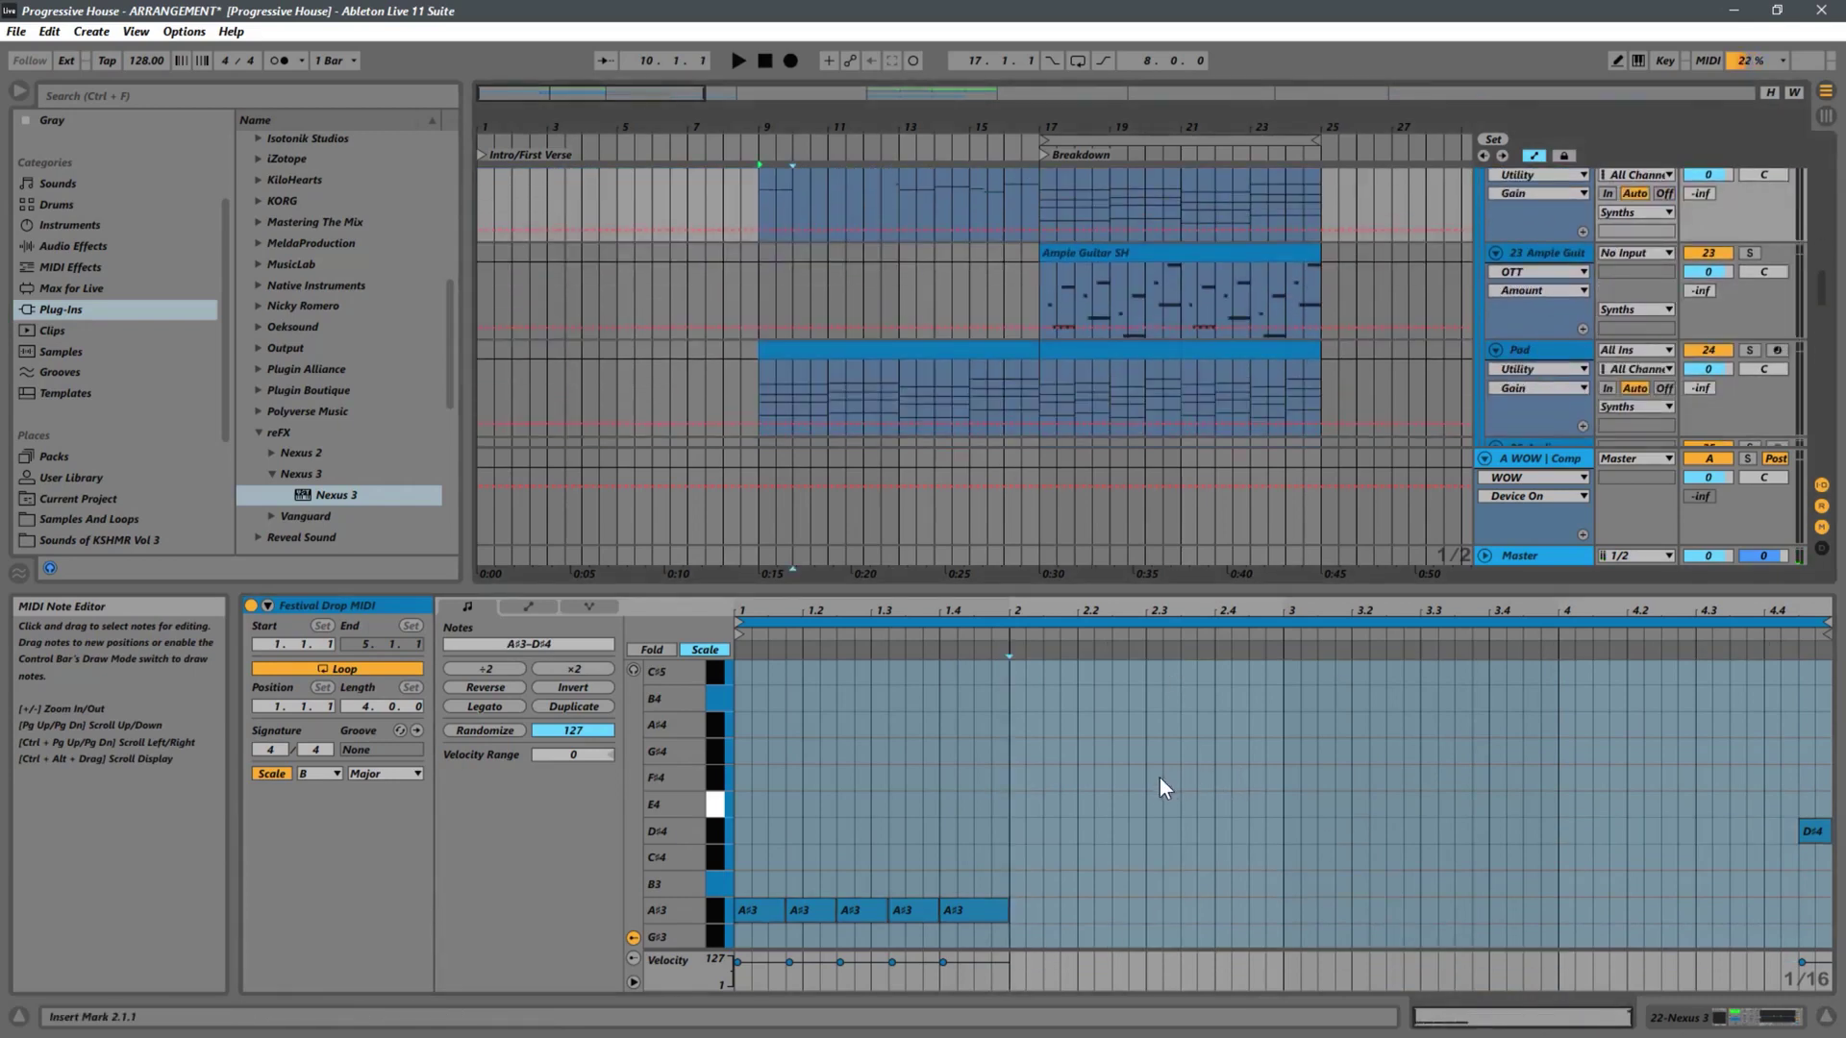
left_click_drag(1650, 777, 1801, 856)
key("Delete")
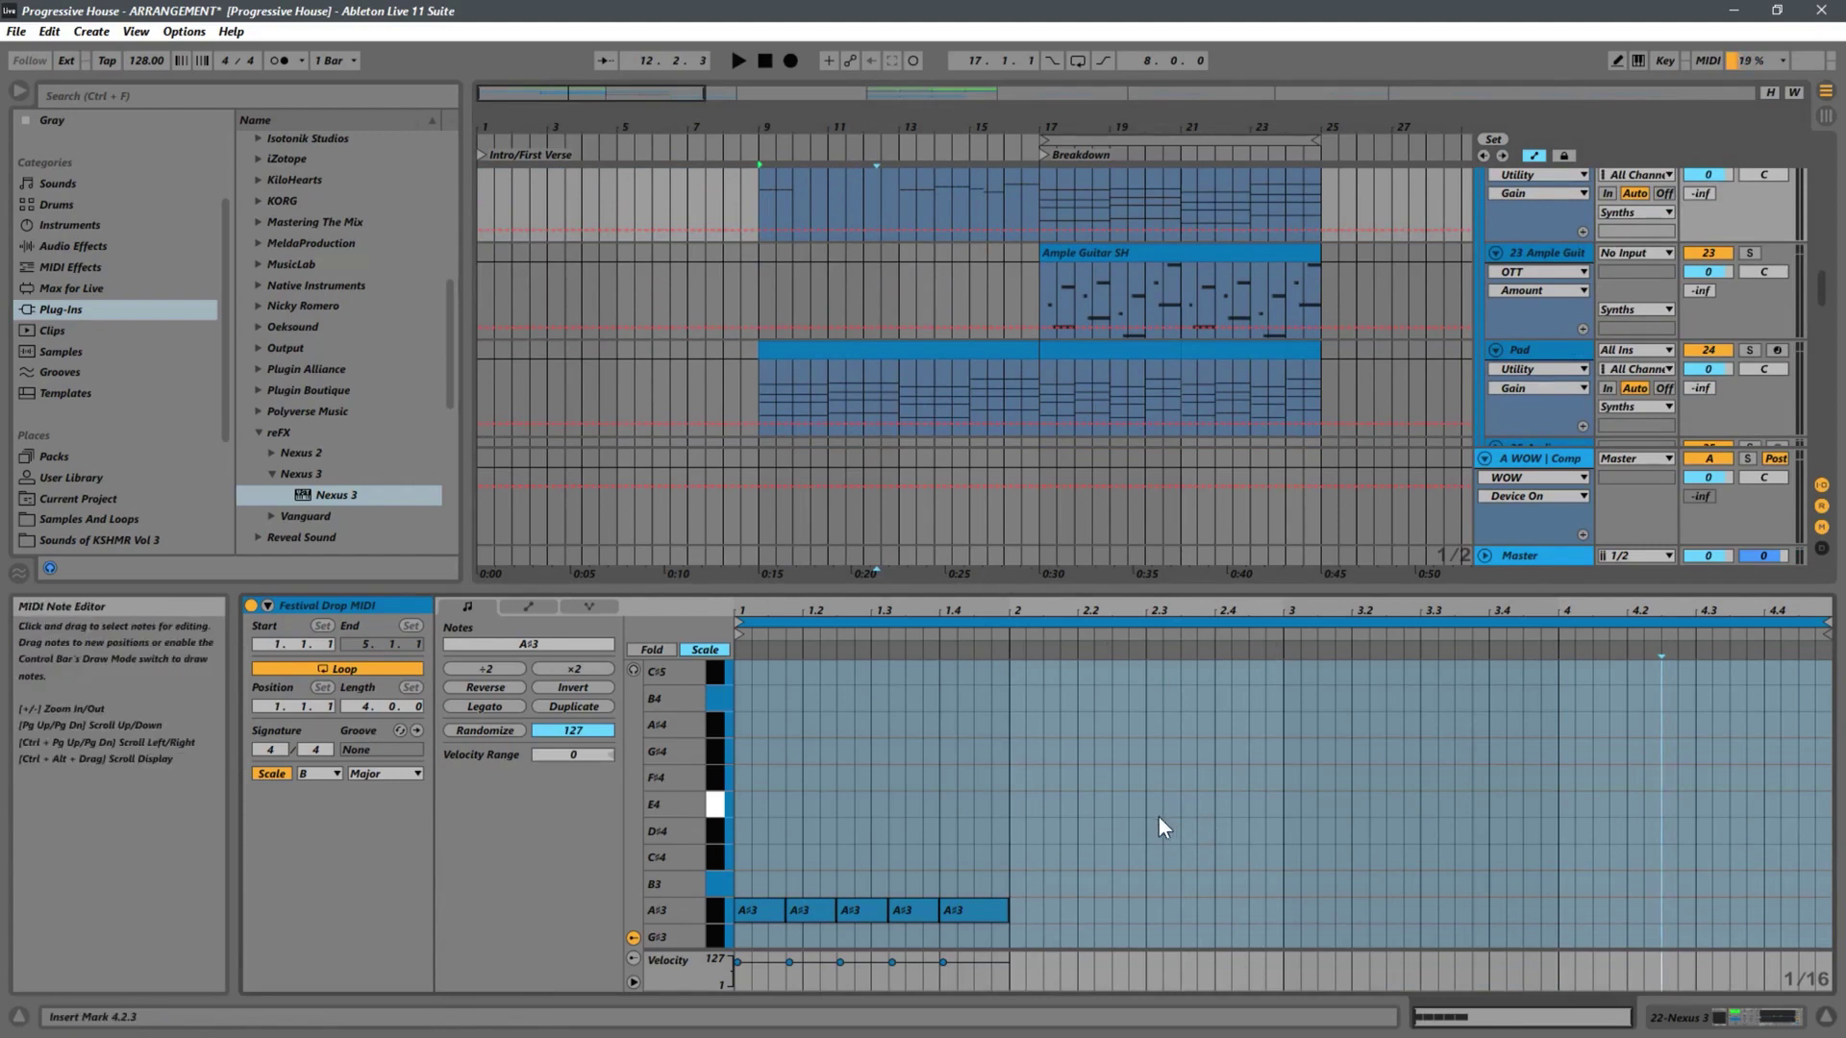
Duplicate the first bar's A#3 notes three times to fill all four bars of the clip
left_click_drag(1192, 856, 777, 918)
scroll(996, 874, "down", 3)
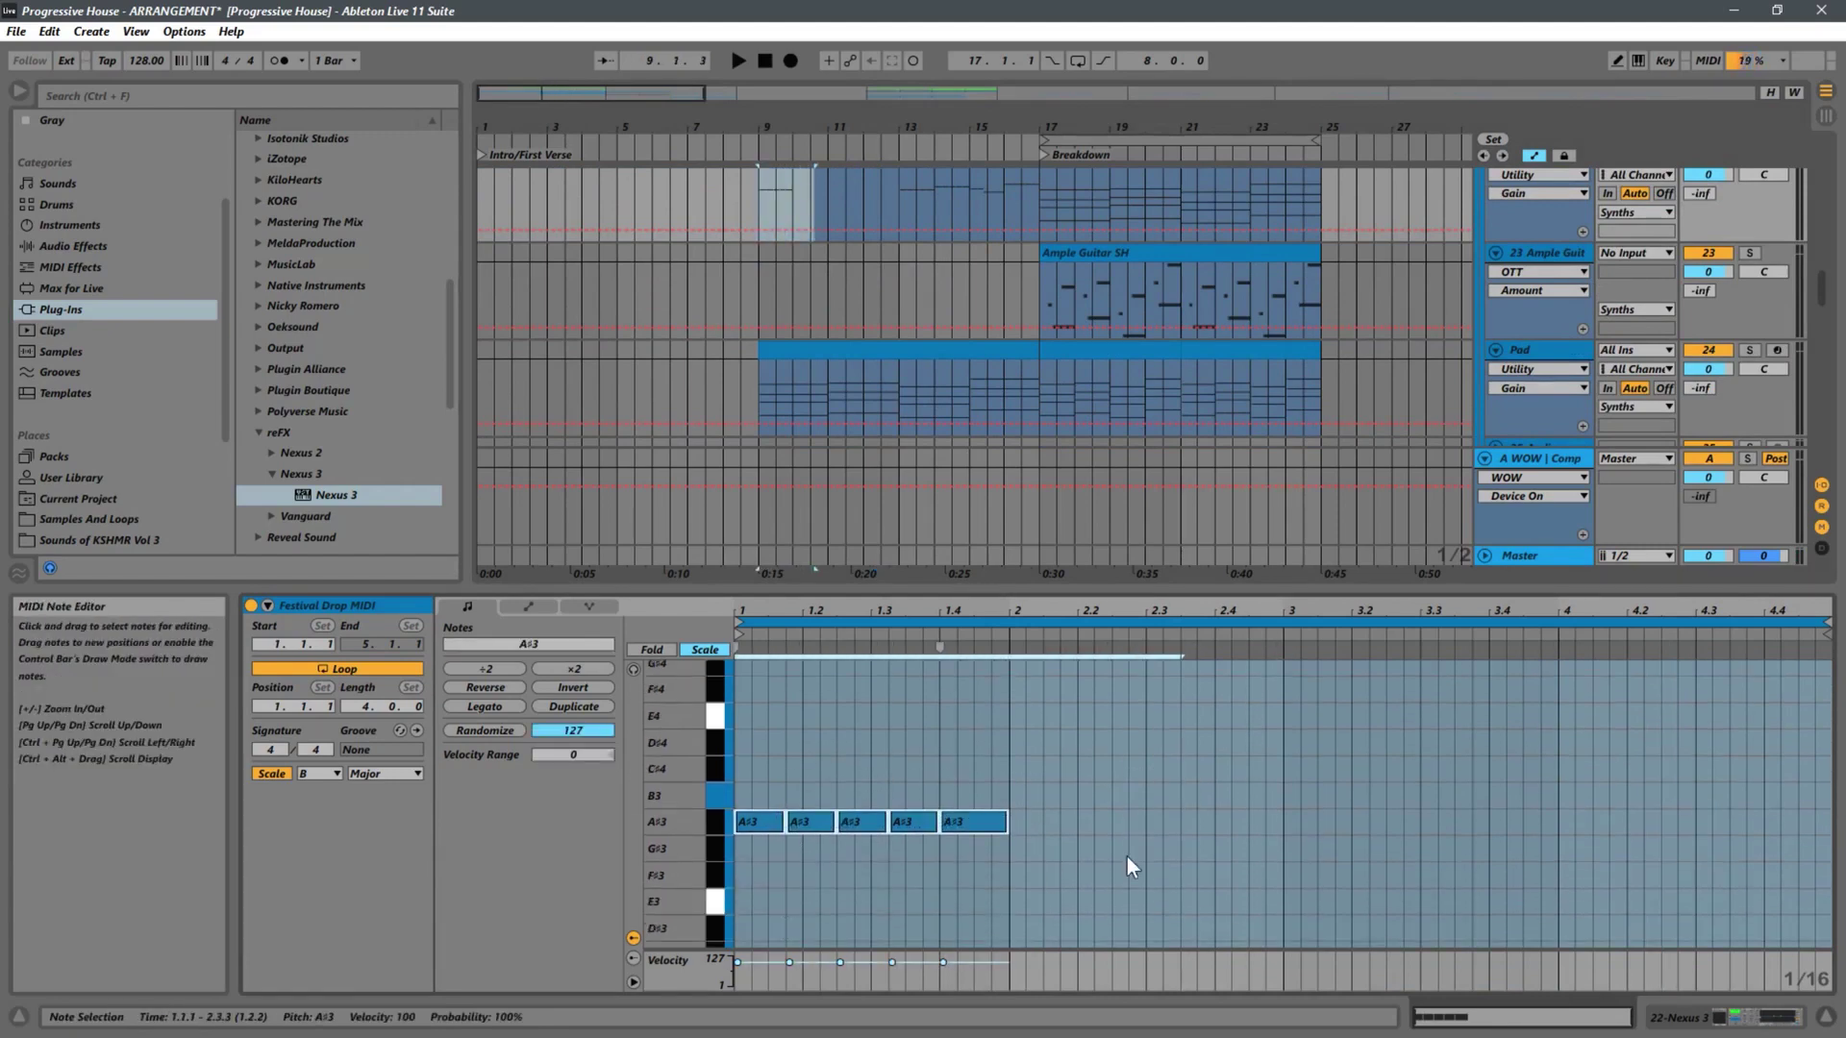
left_click_drag(1098, 816, 720, 857)
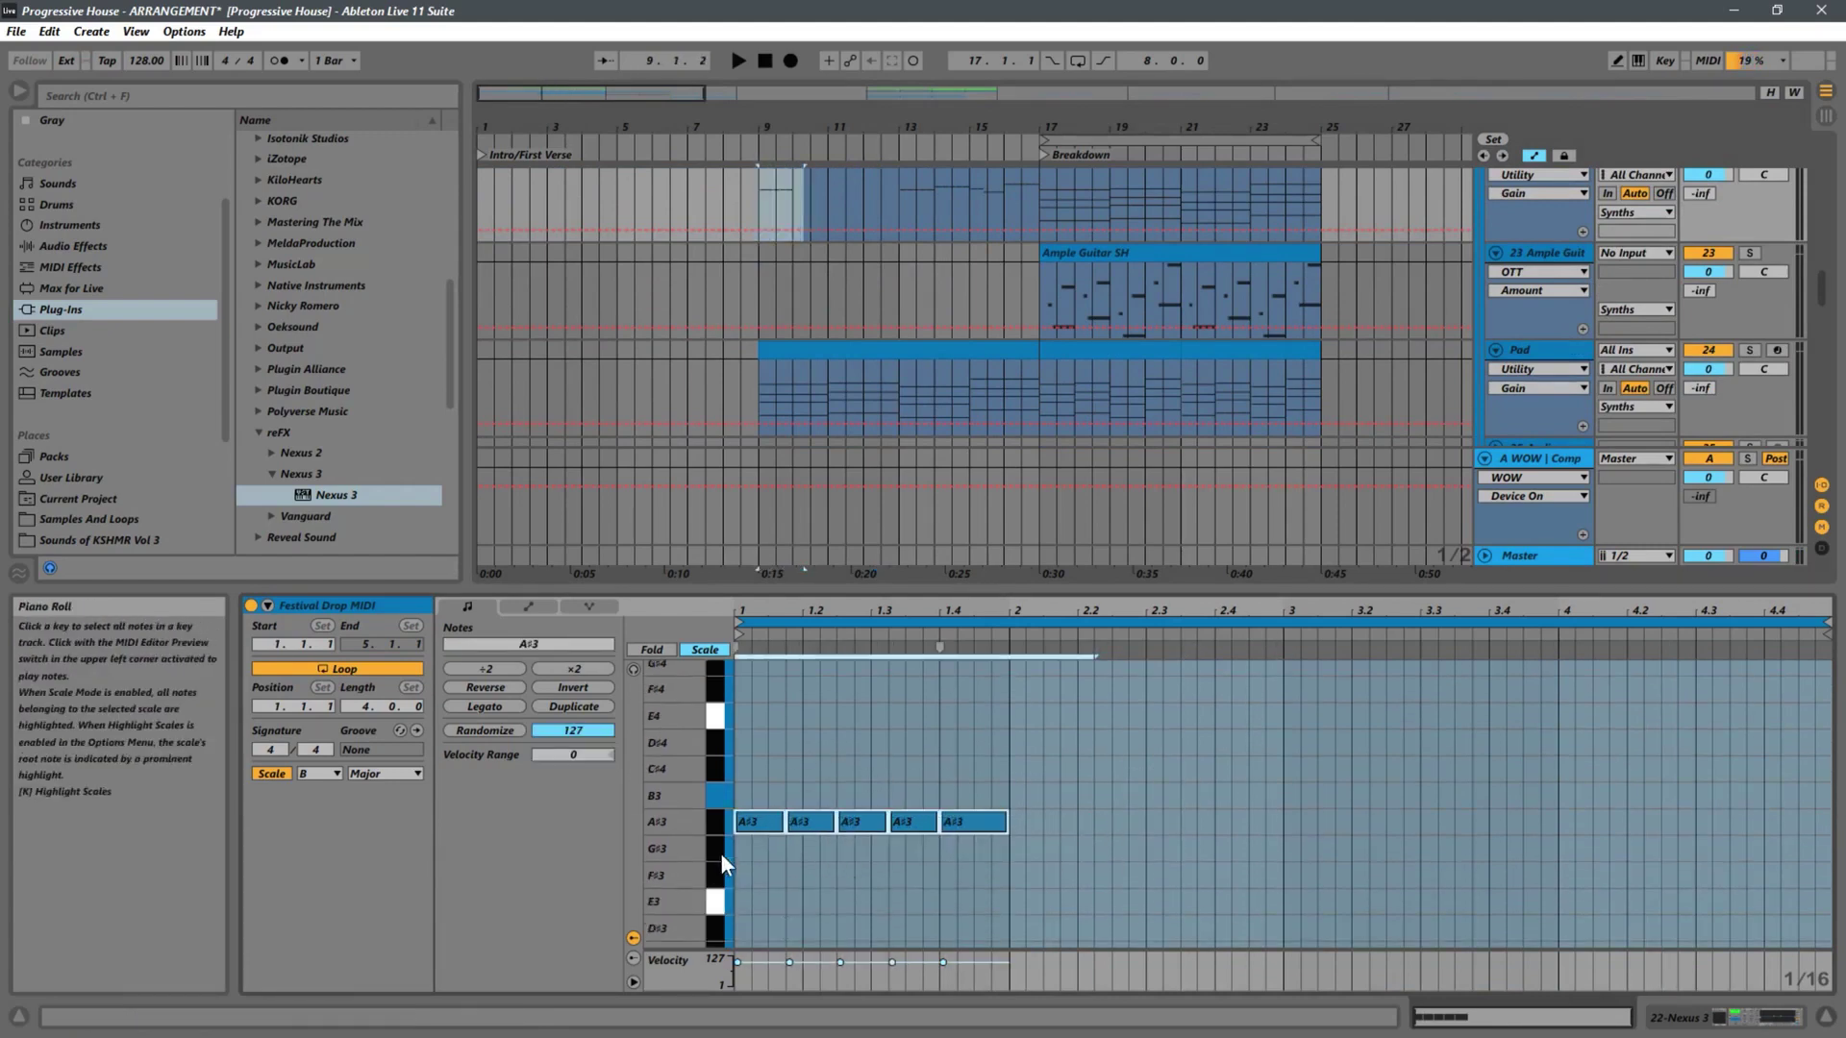
key("ctrl+d")
left_click_drag(1083, 822, 1050, 825)
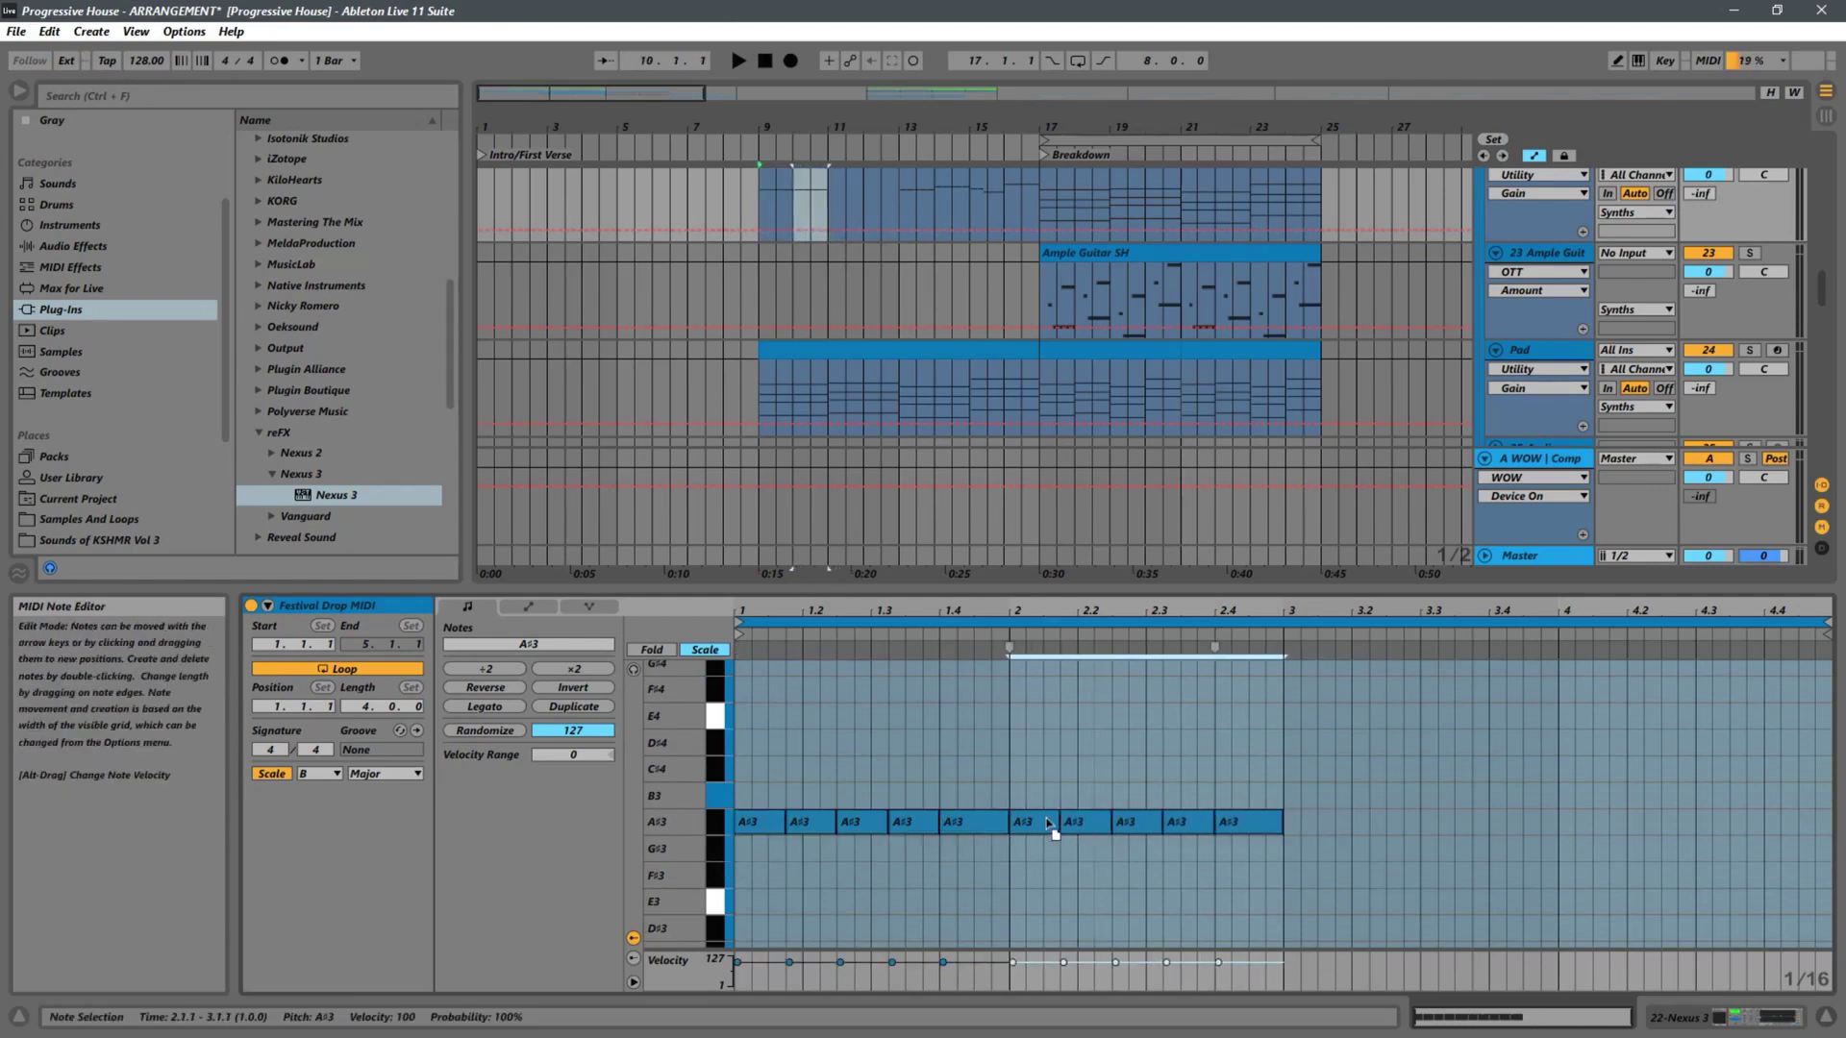
key("ctrl+d")
key("ctrl+d")
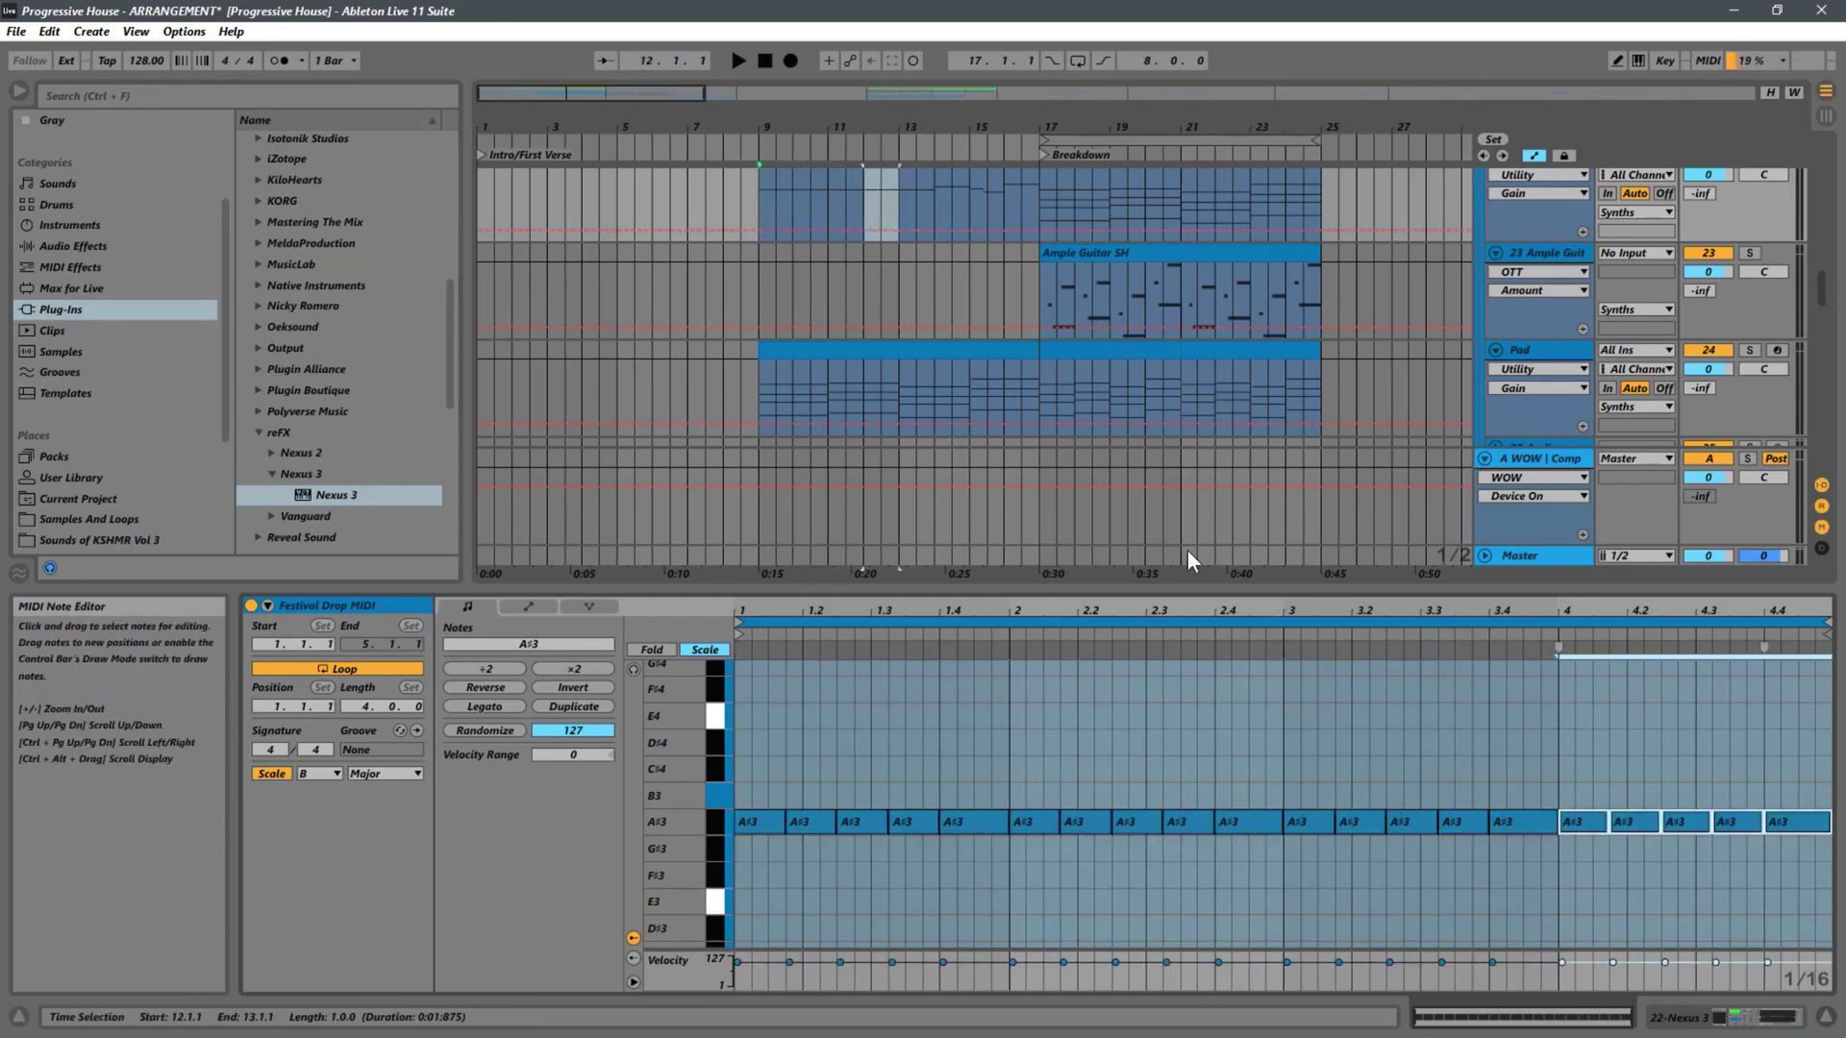
Play the repeated A#3 pattern with the full mix from bar 9 and stop playback
left_click_drag(781, 601, 782, 770)
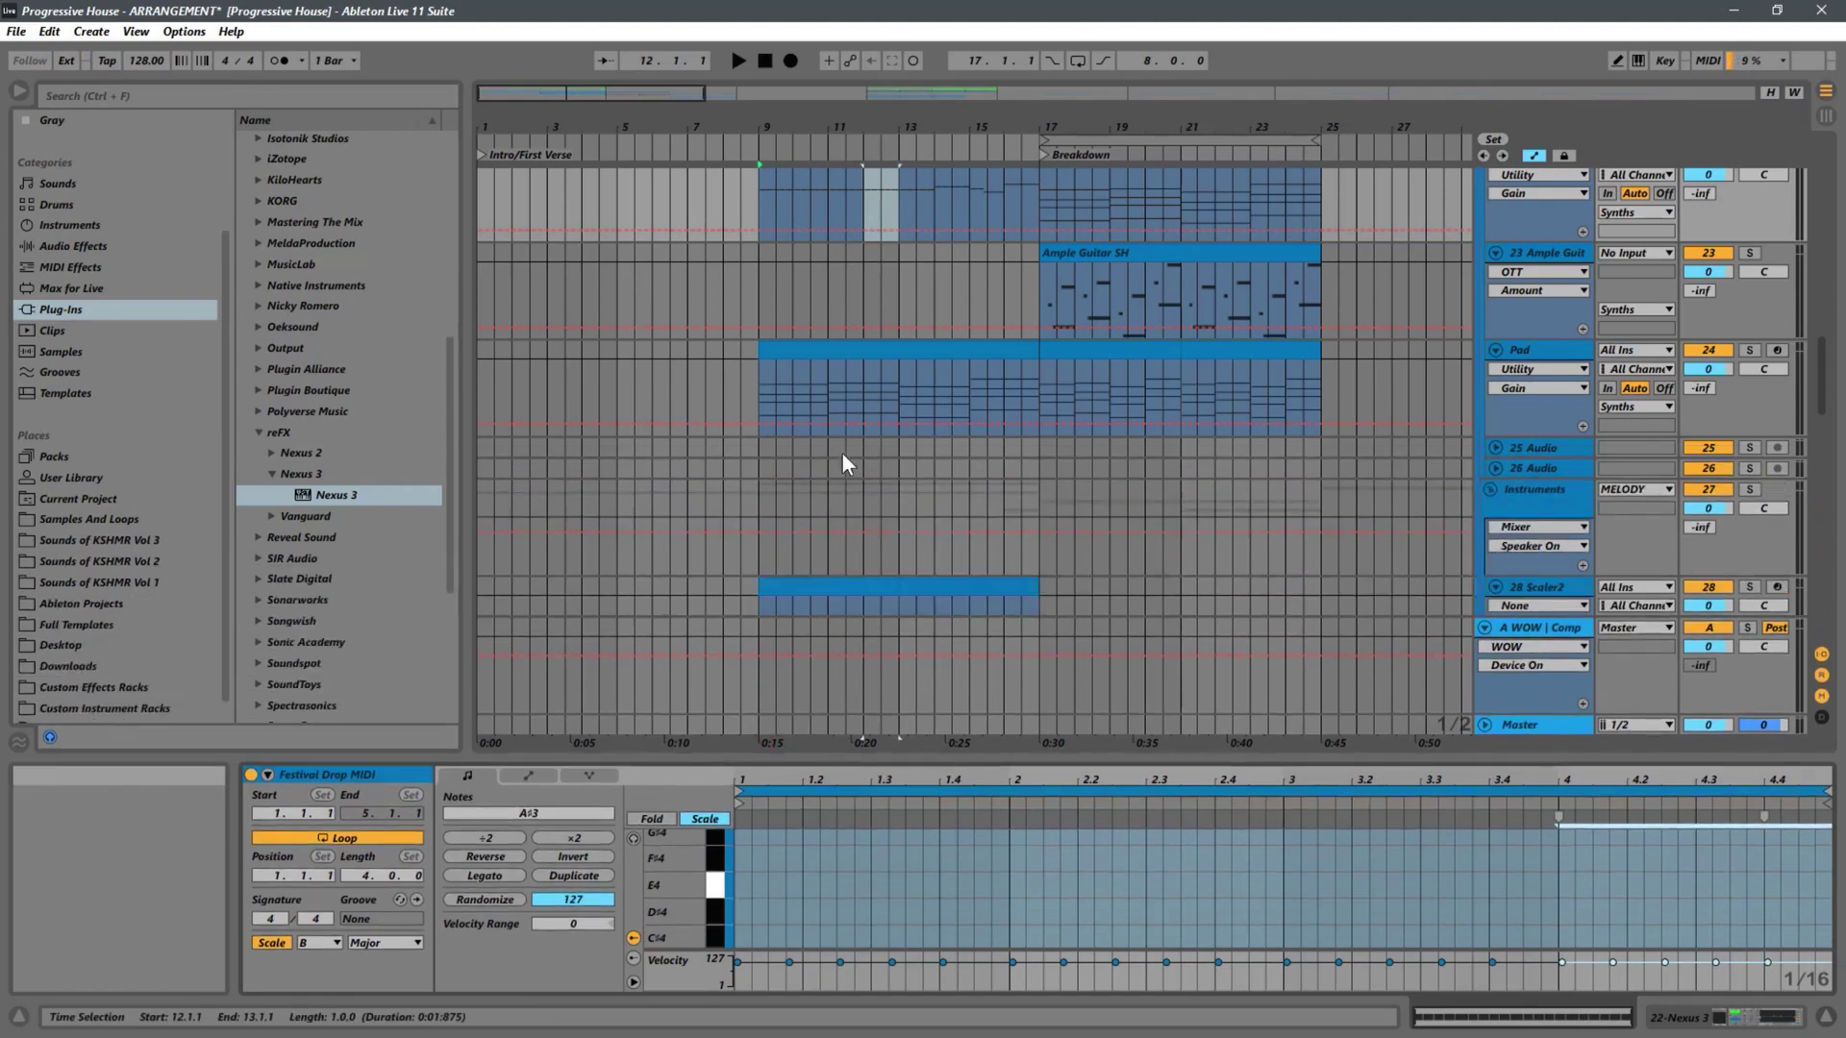
left_click(767, 375)
key("space")
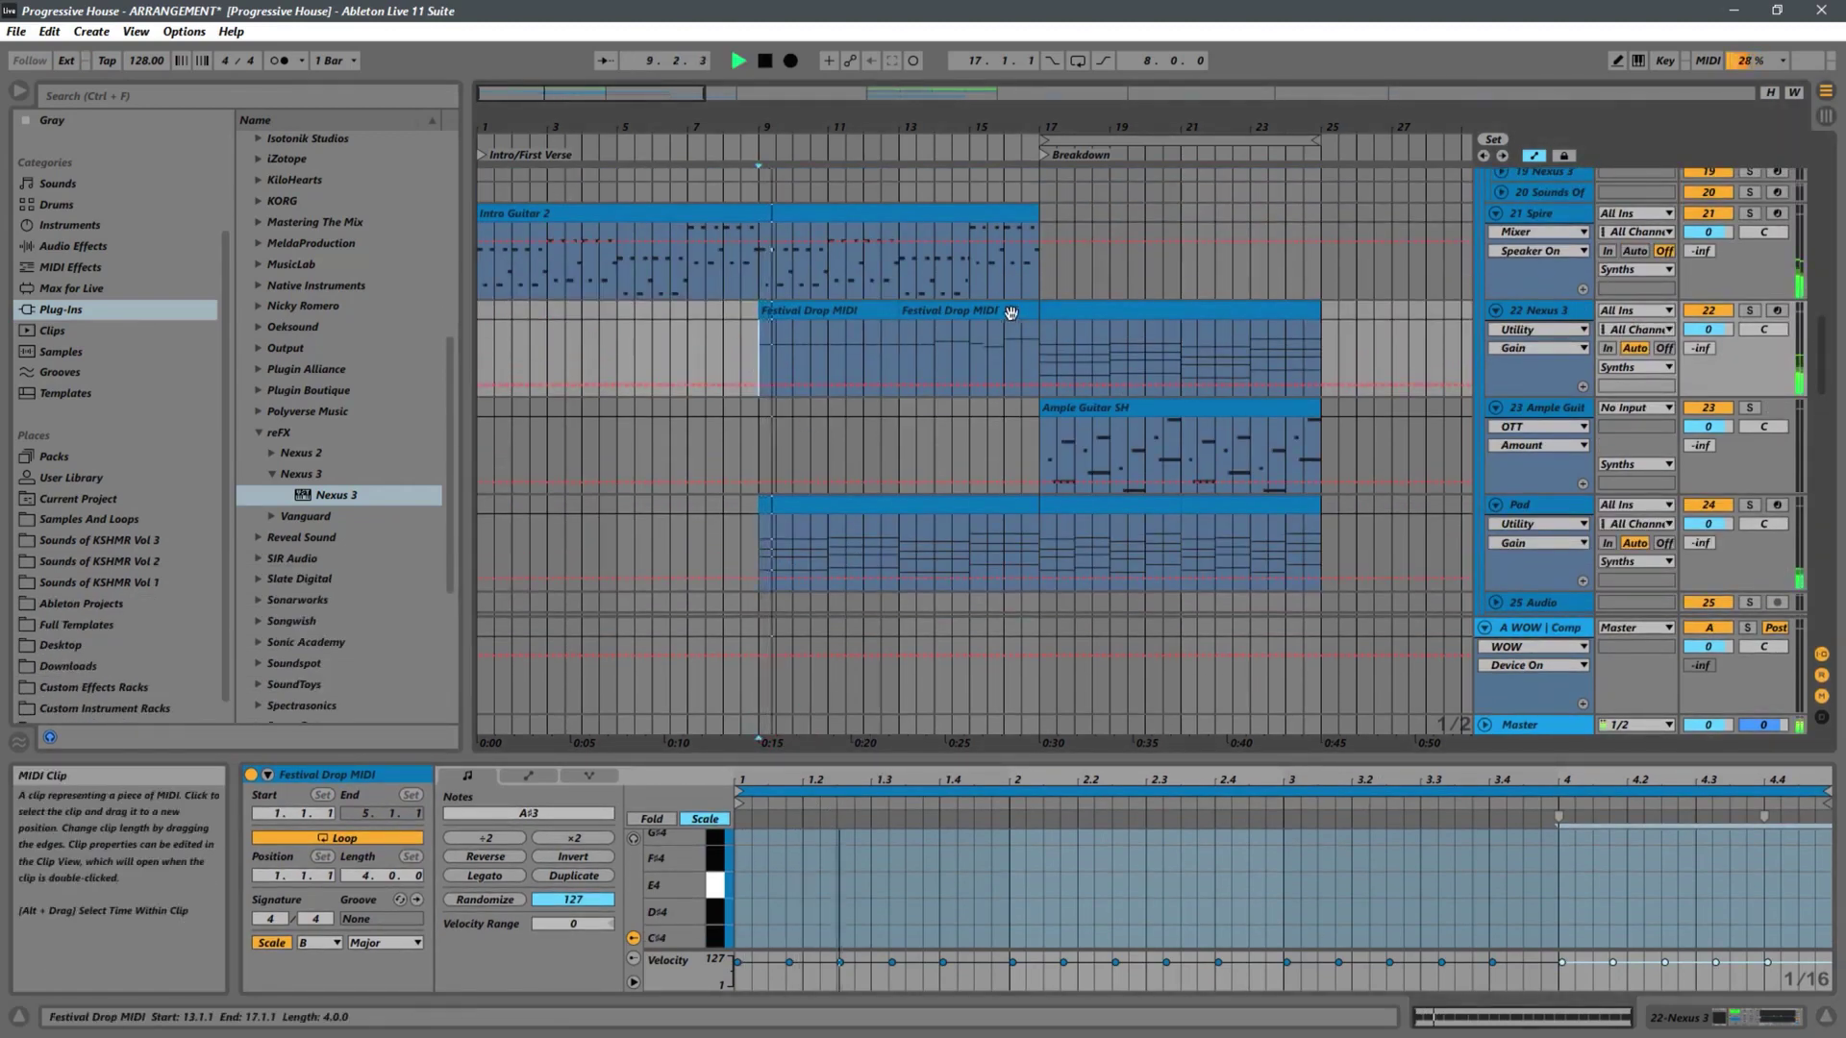
left_click(893, 313)
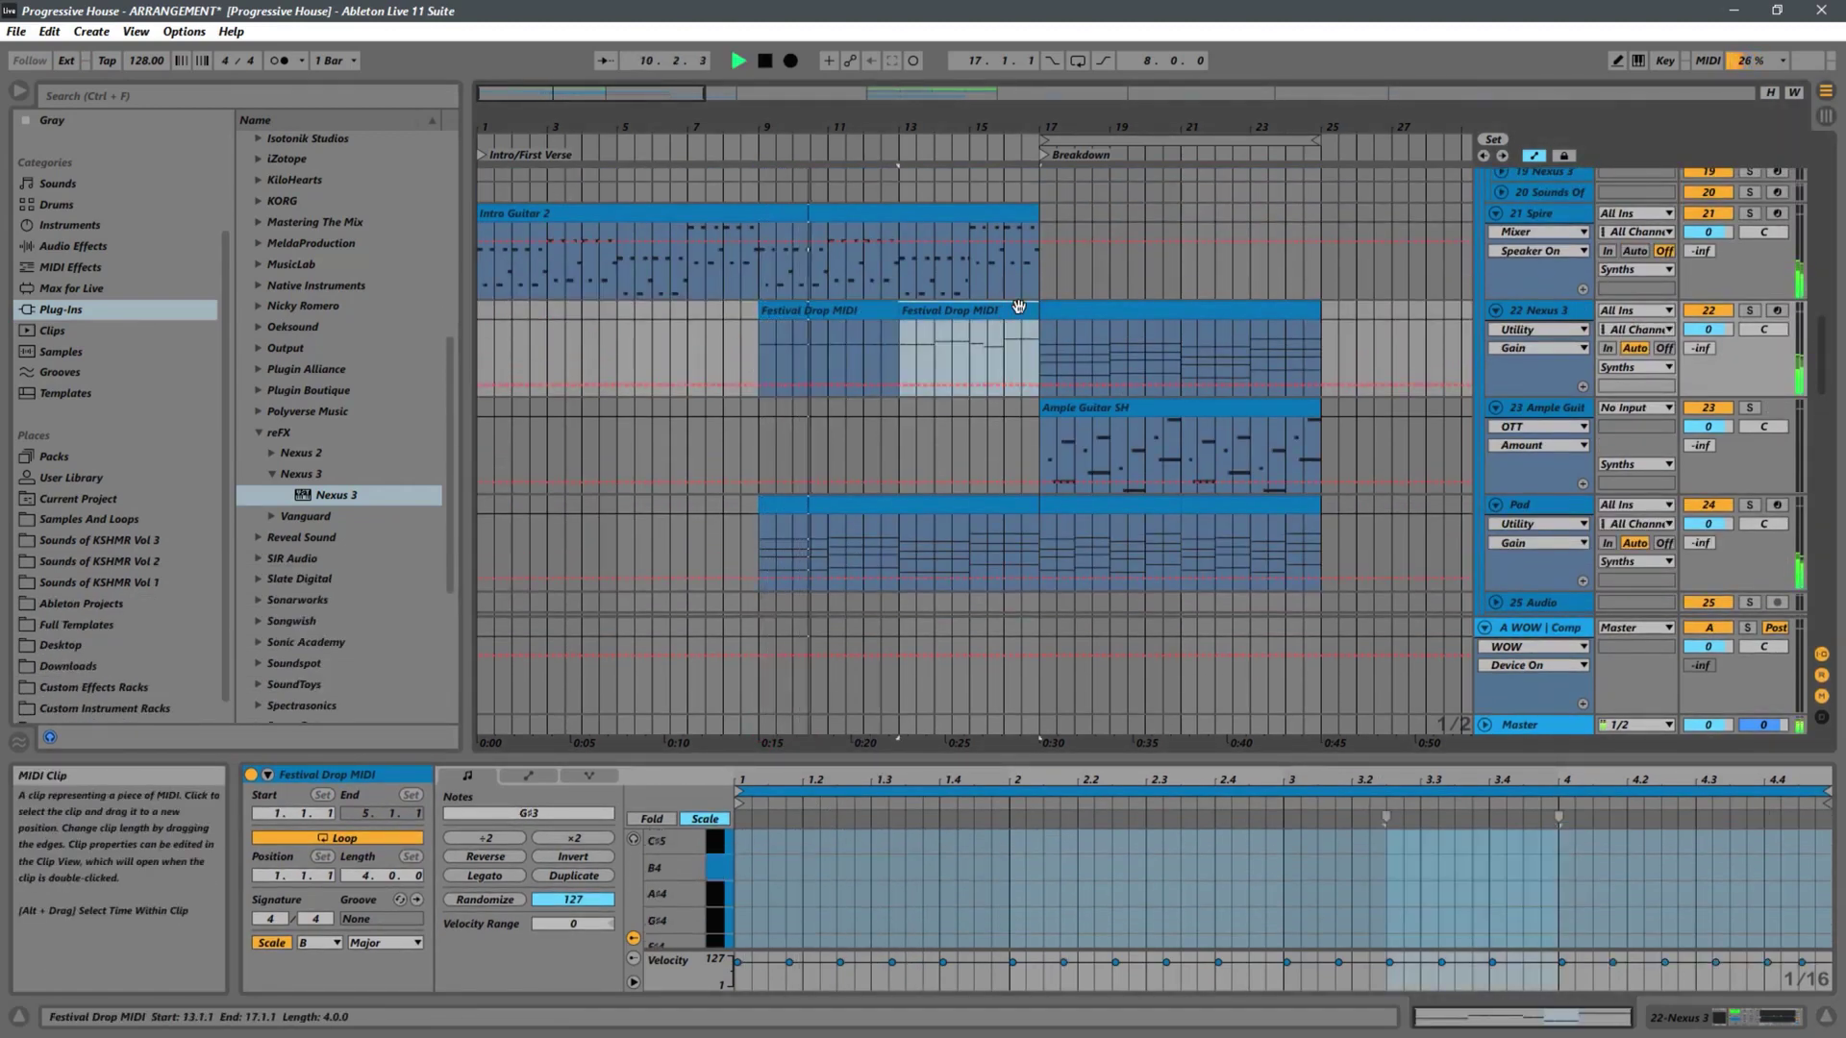
key("space")
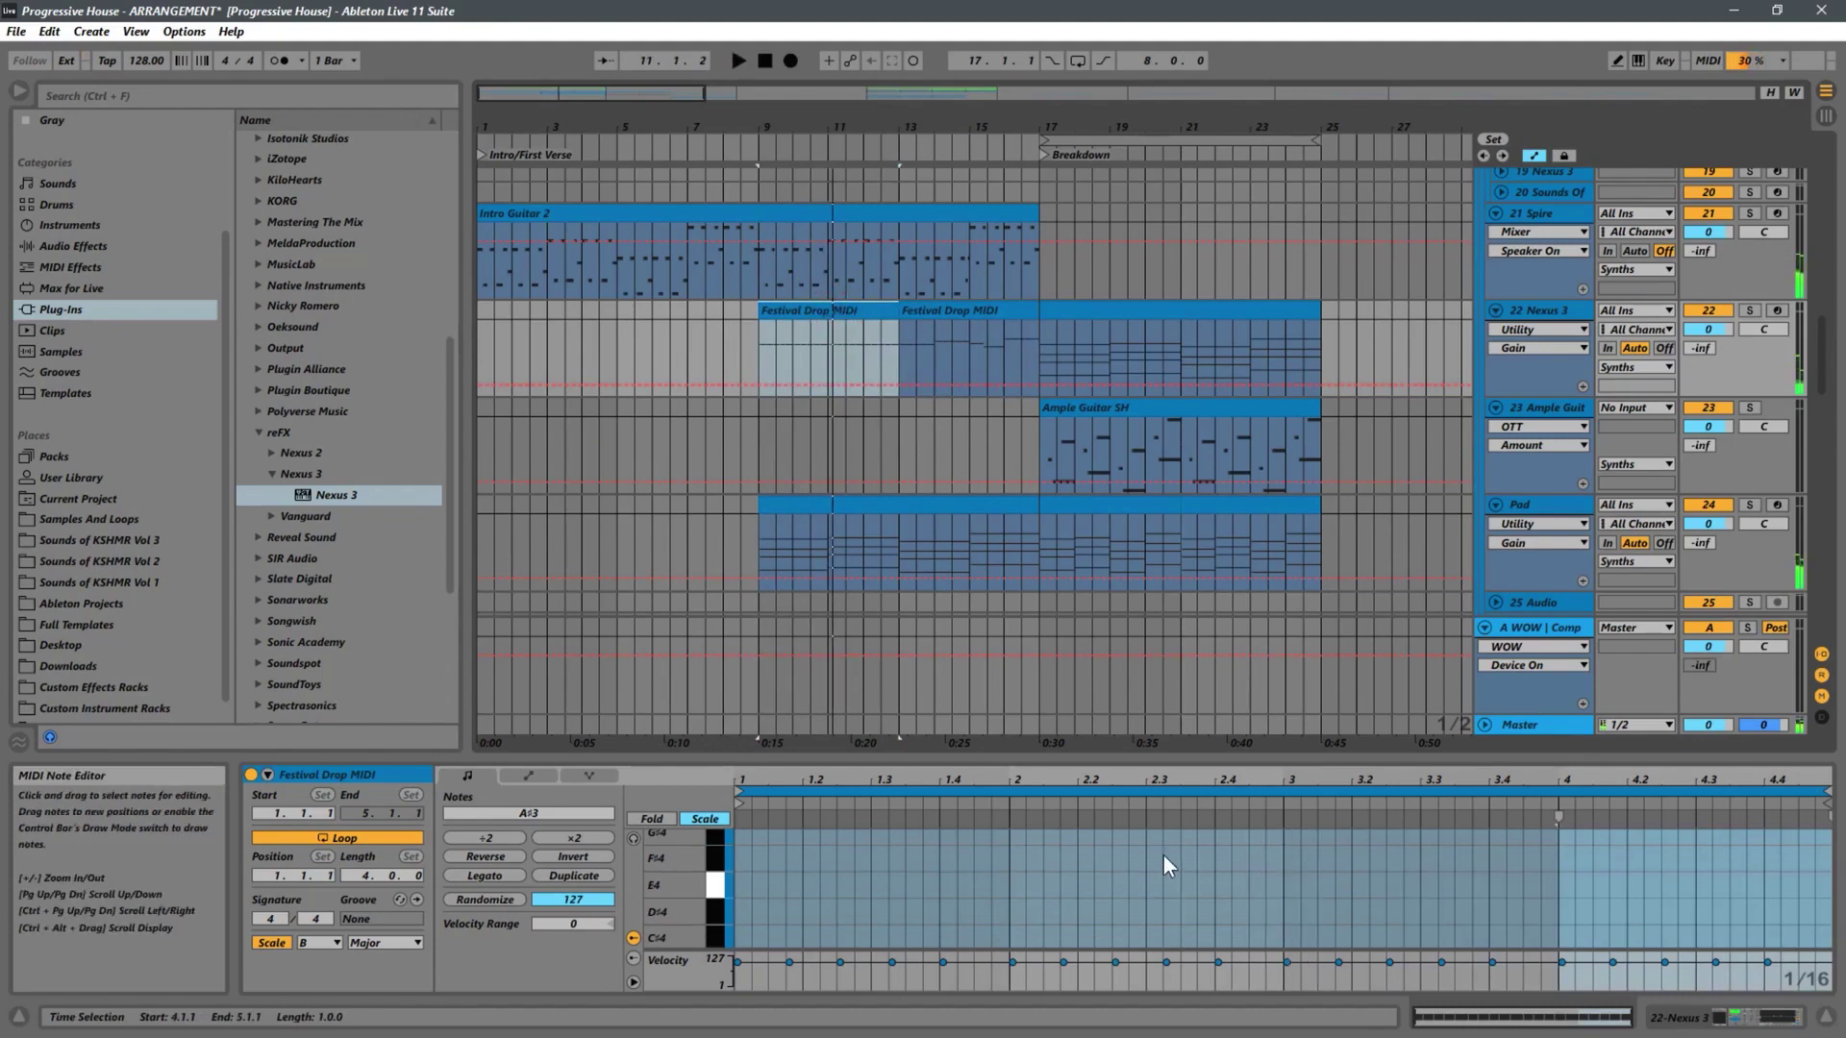
Raise all notes of the bar 9 clip one semitone to B3, play it, and duplicate the clip over bar 13
scroll(1202, 859, "down", 3)
scroll(1480, 846, "up", 1)
left_click_drag(1815, 867, 698, 905)
key("Up")
key("space")
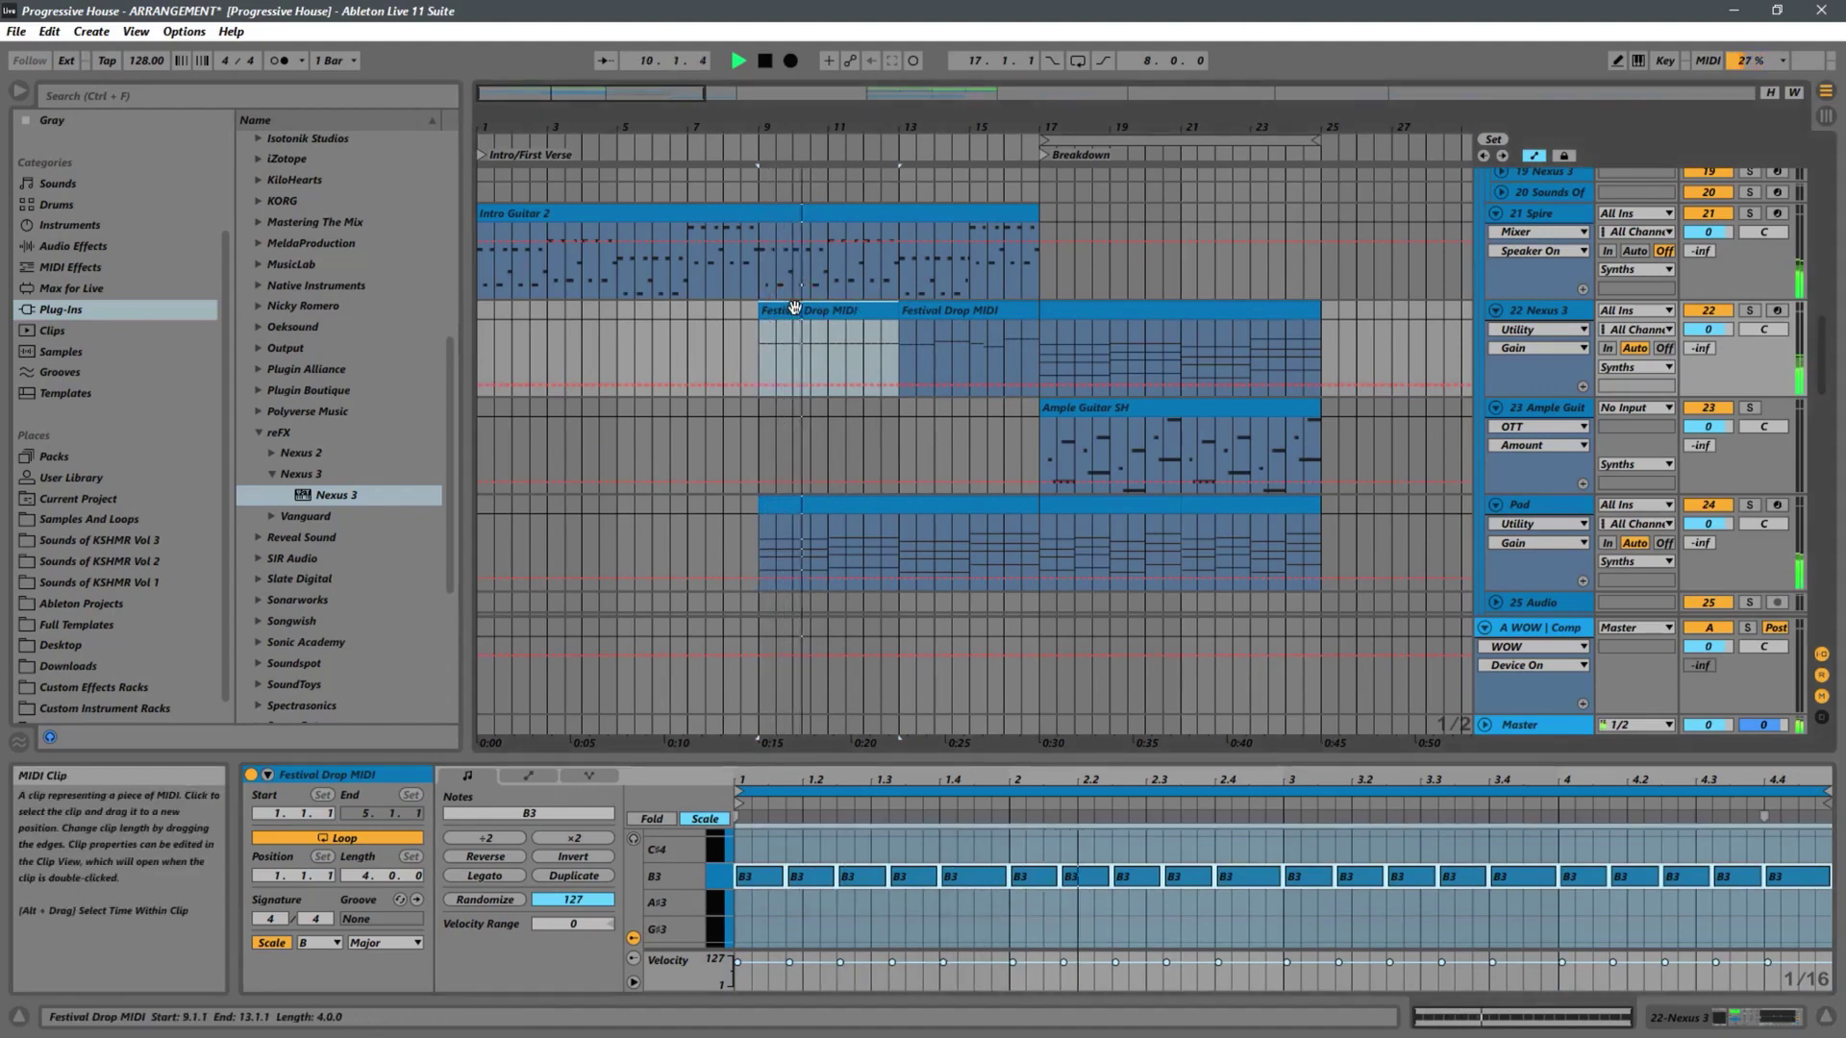
left_click(913, 310)
left_click(701, 332)
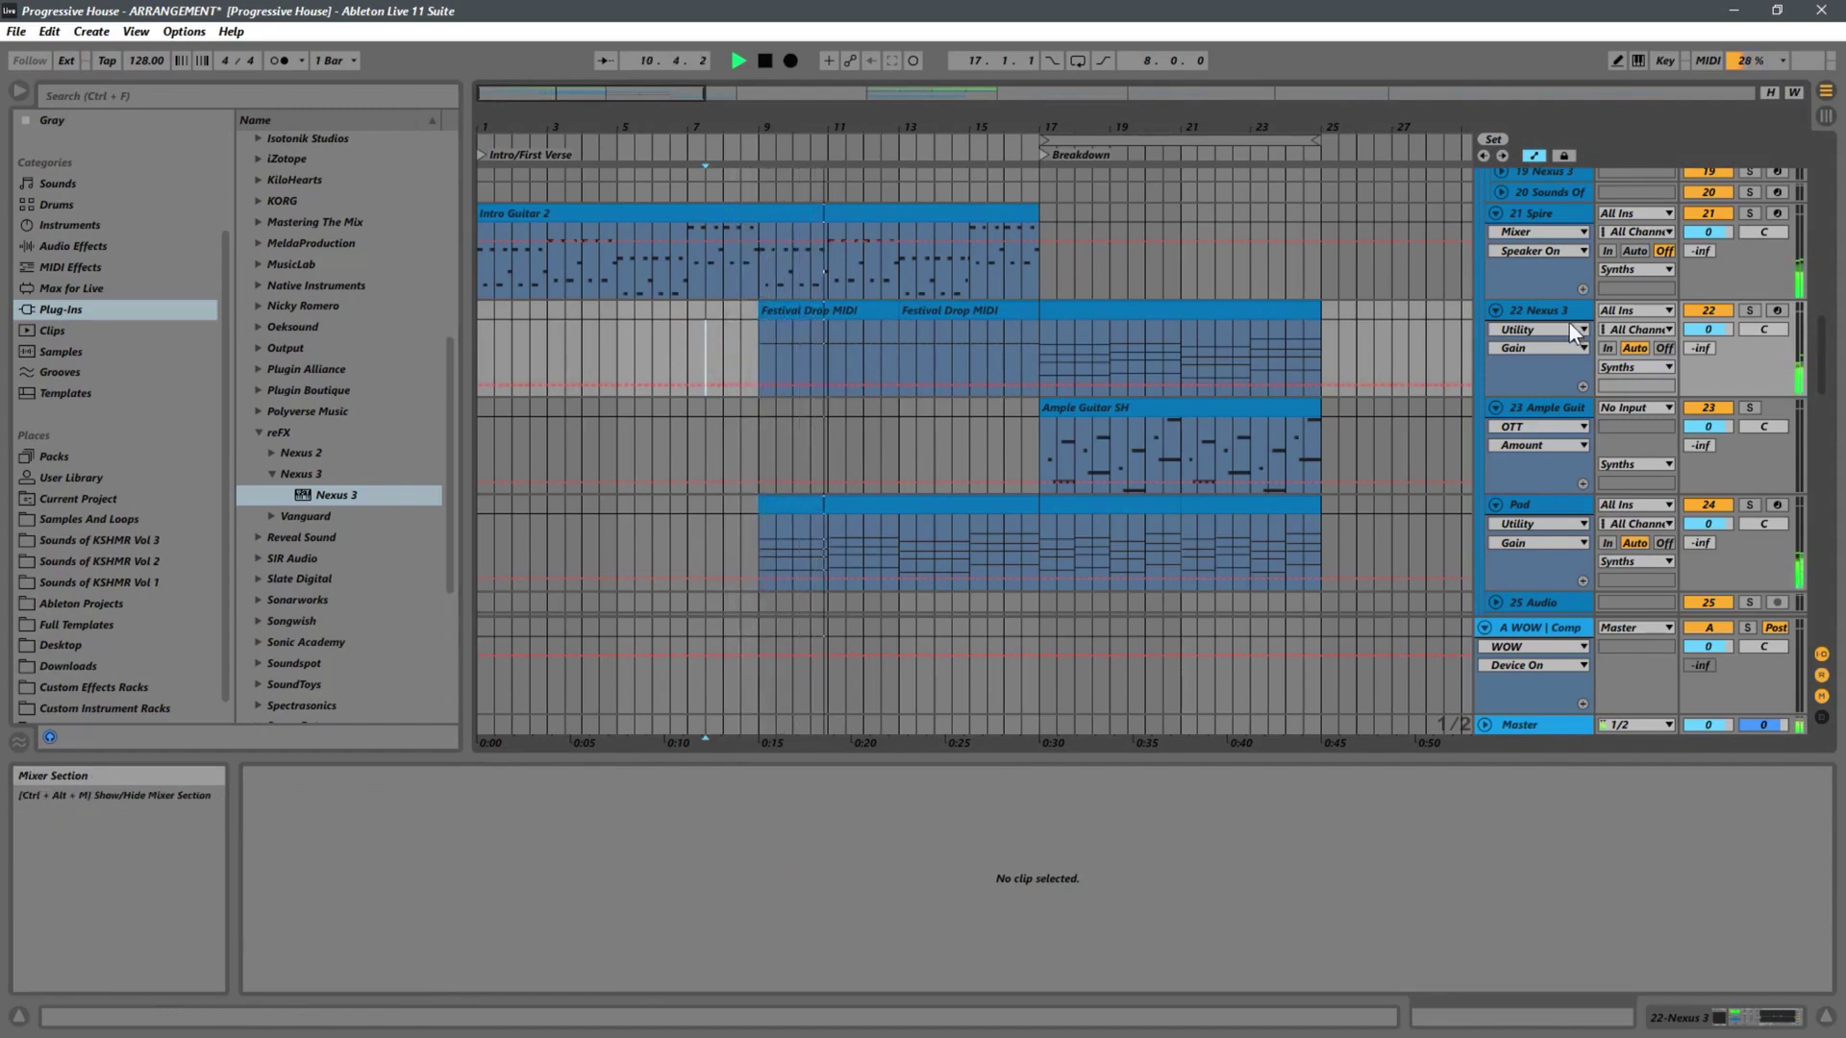
Lower the Utility gain on the 22 Nexus 3 track to -37.6 dB during playback and stop playback
left_click(1540, 313)
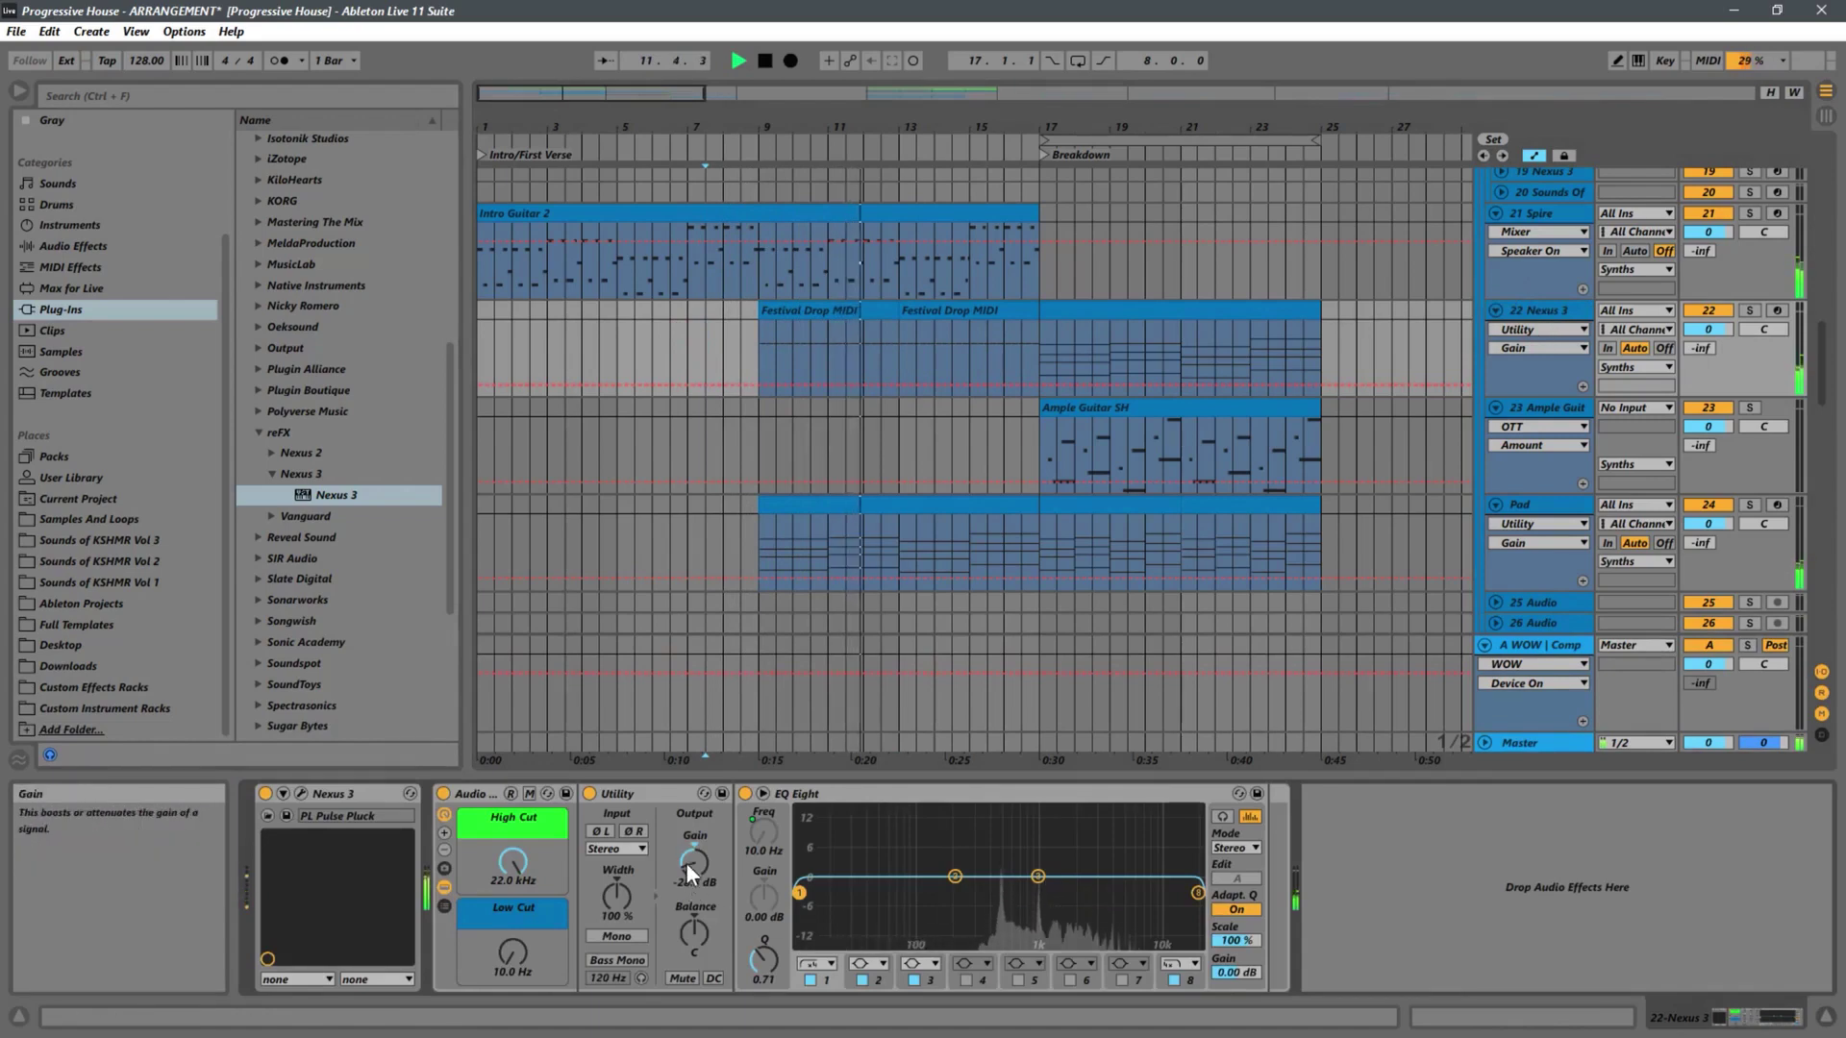
left_click_drag(685, 862, 689, 865)
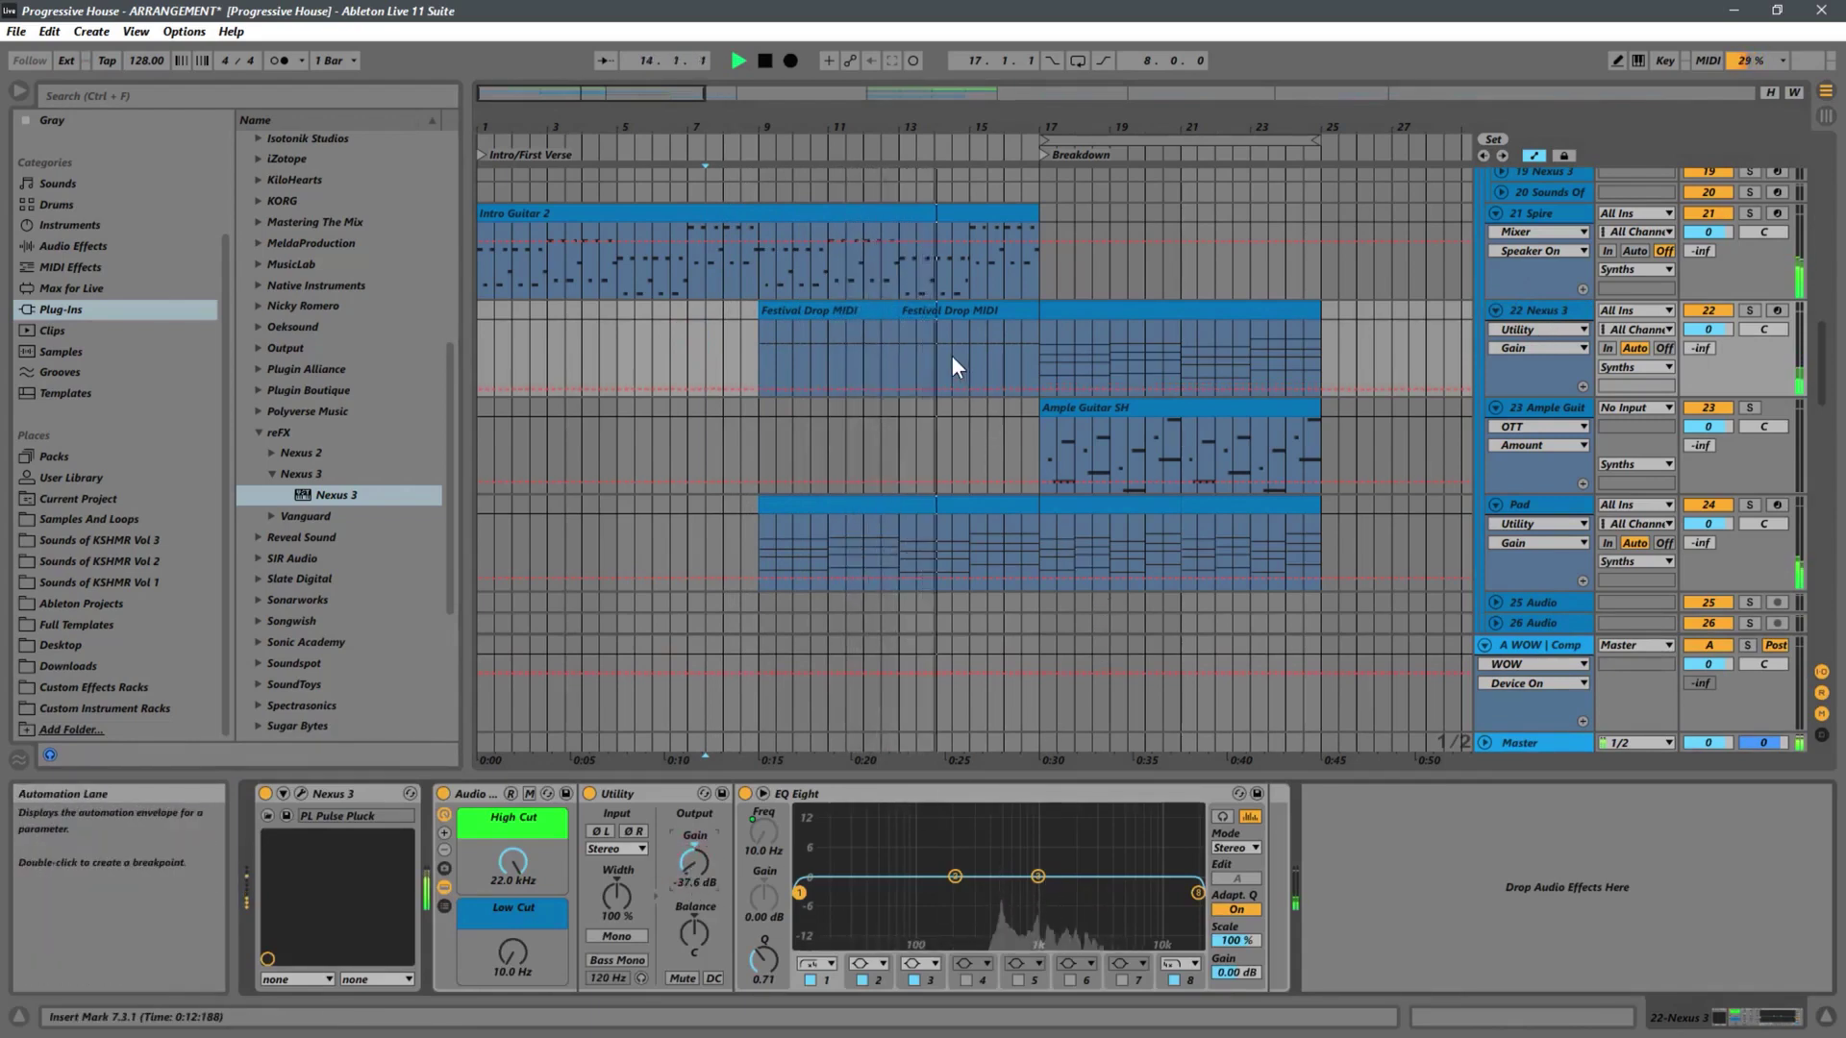
key("space")
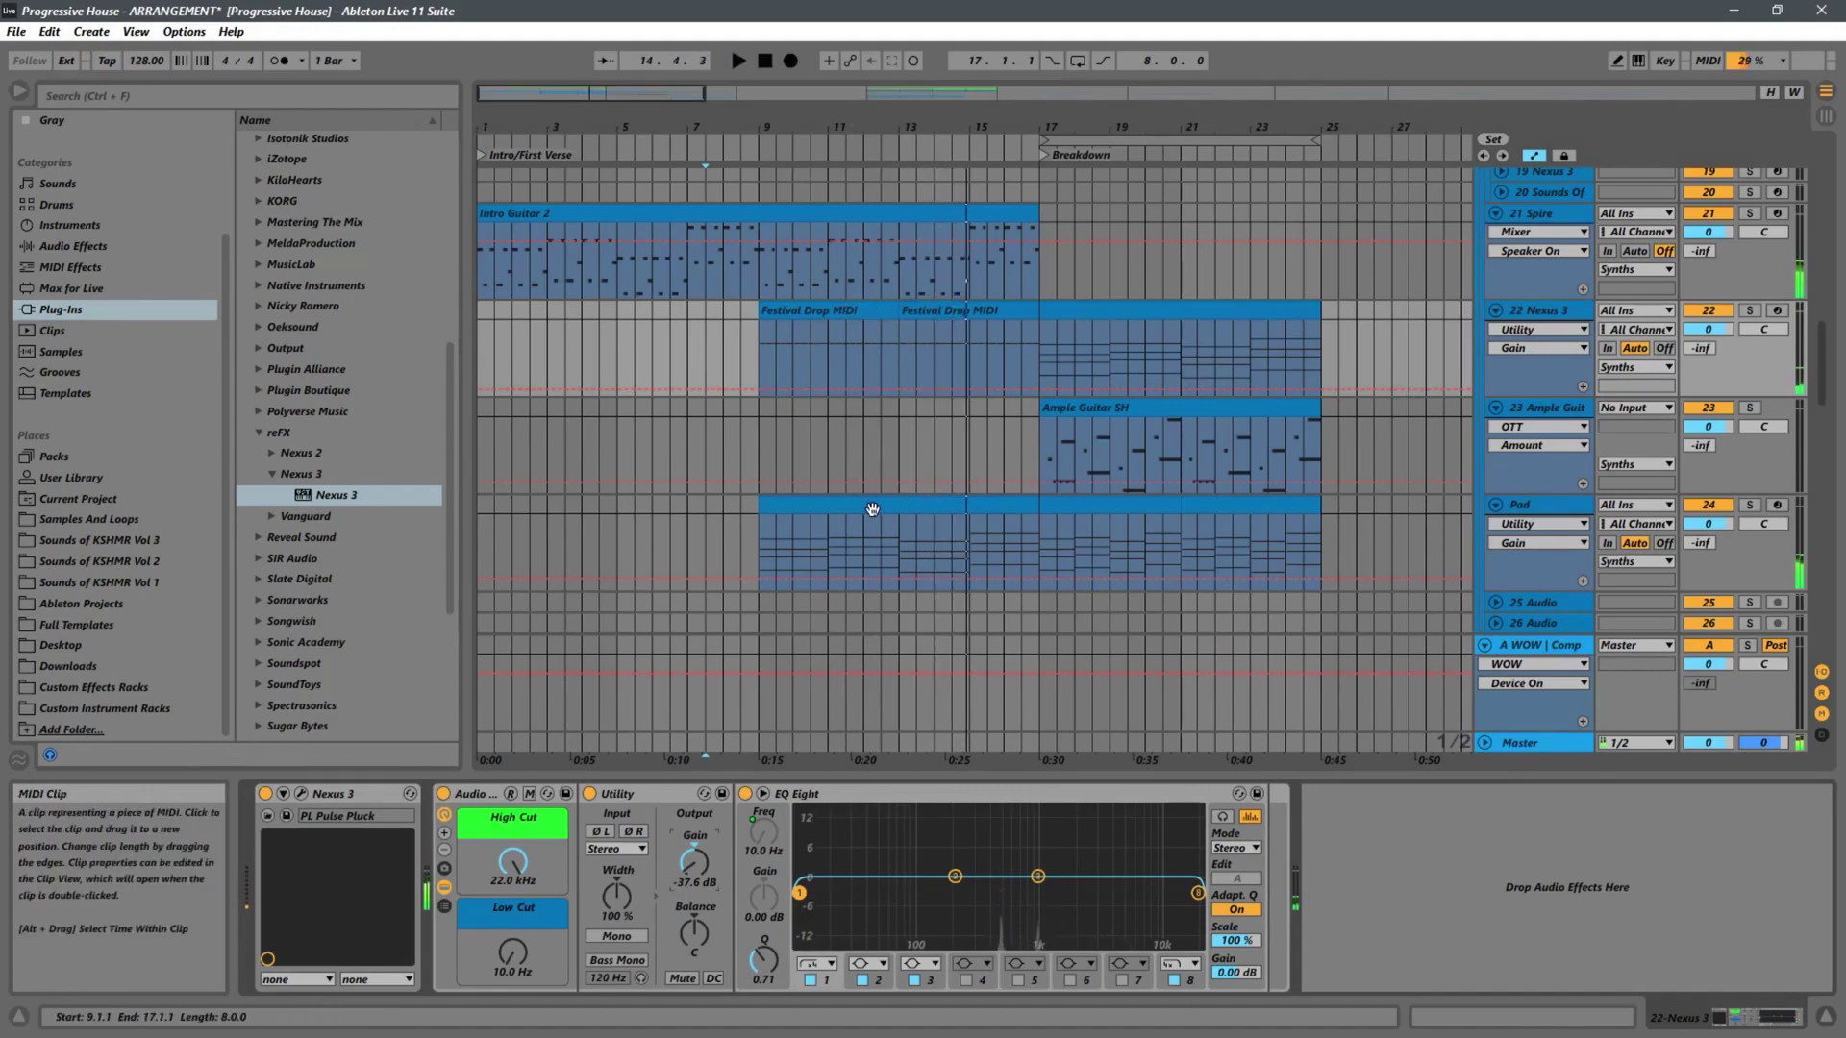
Check the top notes of the Breakdown chord clip in an enlarged note editor and lower the bar 9 clip's first-bar notes to A#3
left_click(1073, 306)
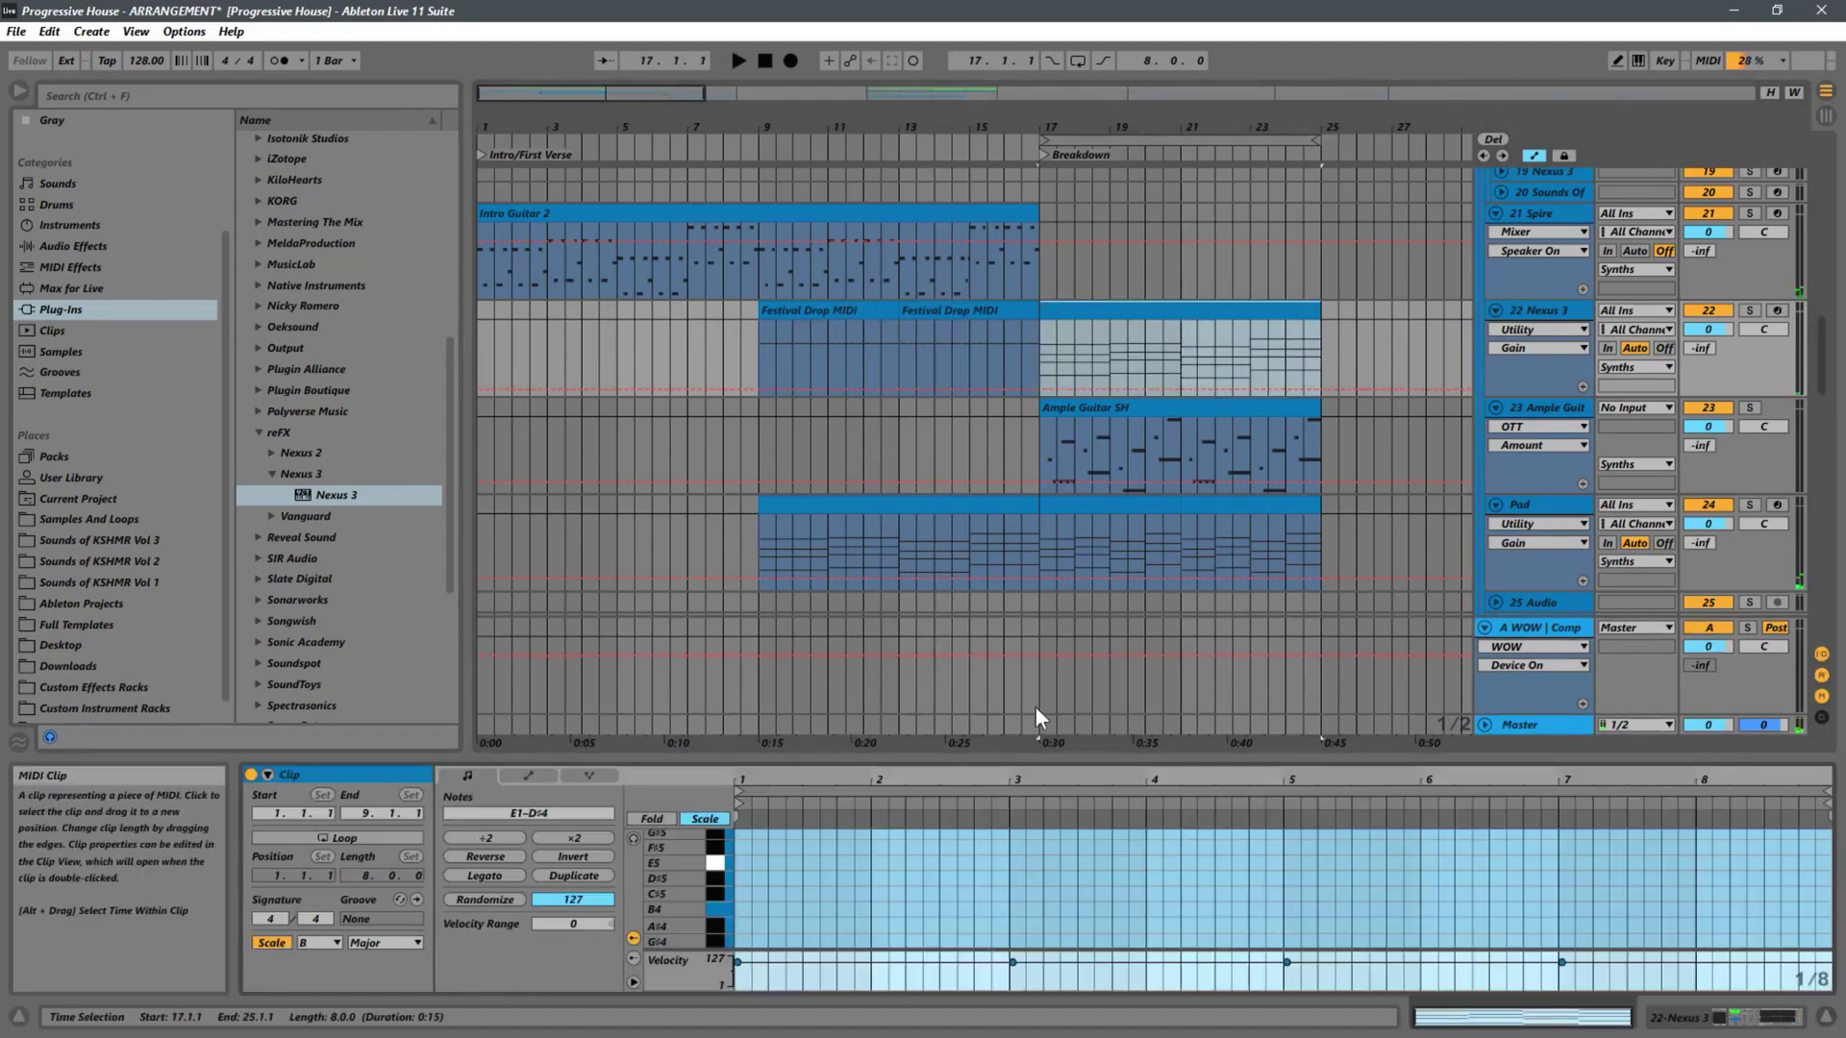
left_click_drag(1037, 759, 1036, 389)
left_click_drag(644, 666, 740, 673)
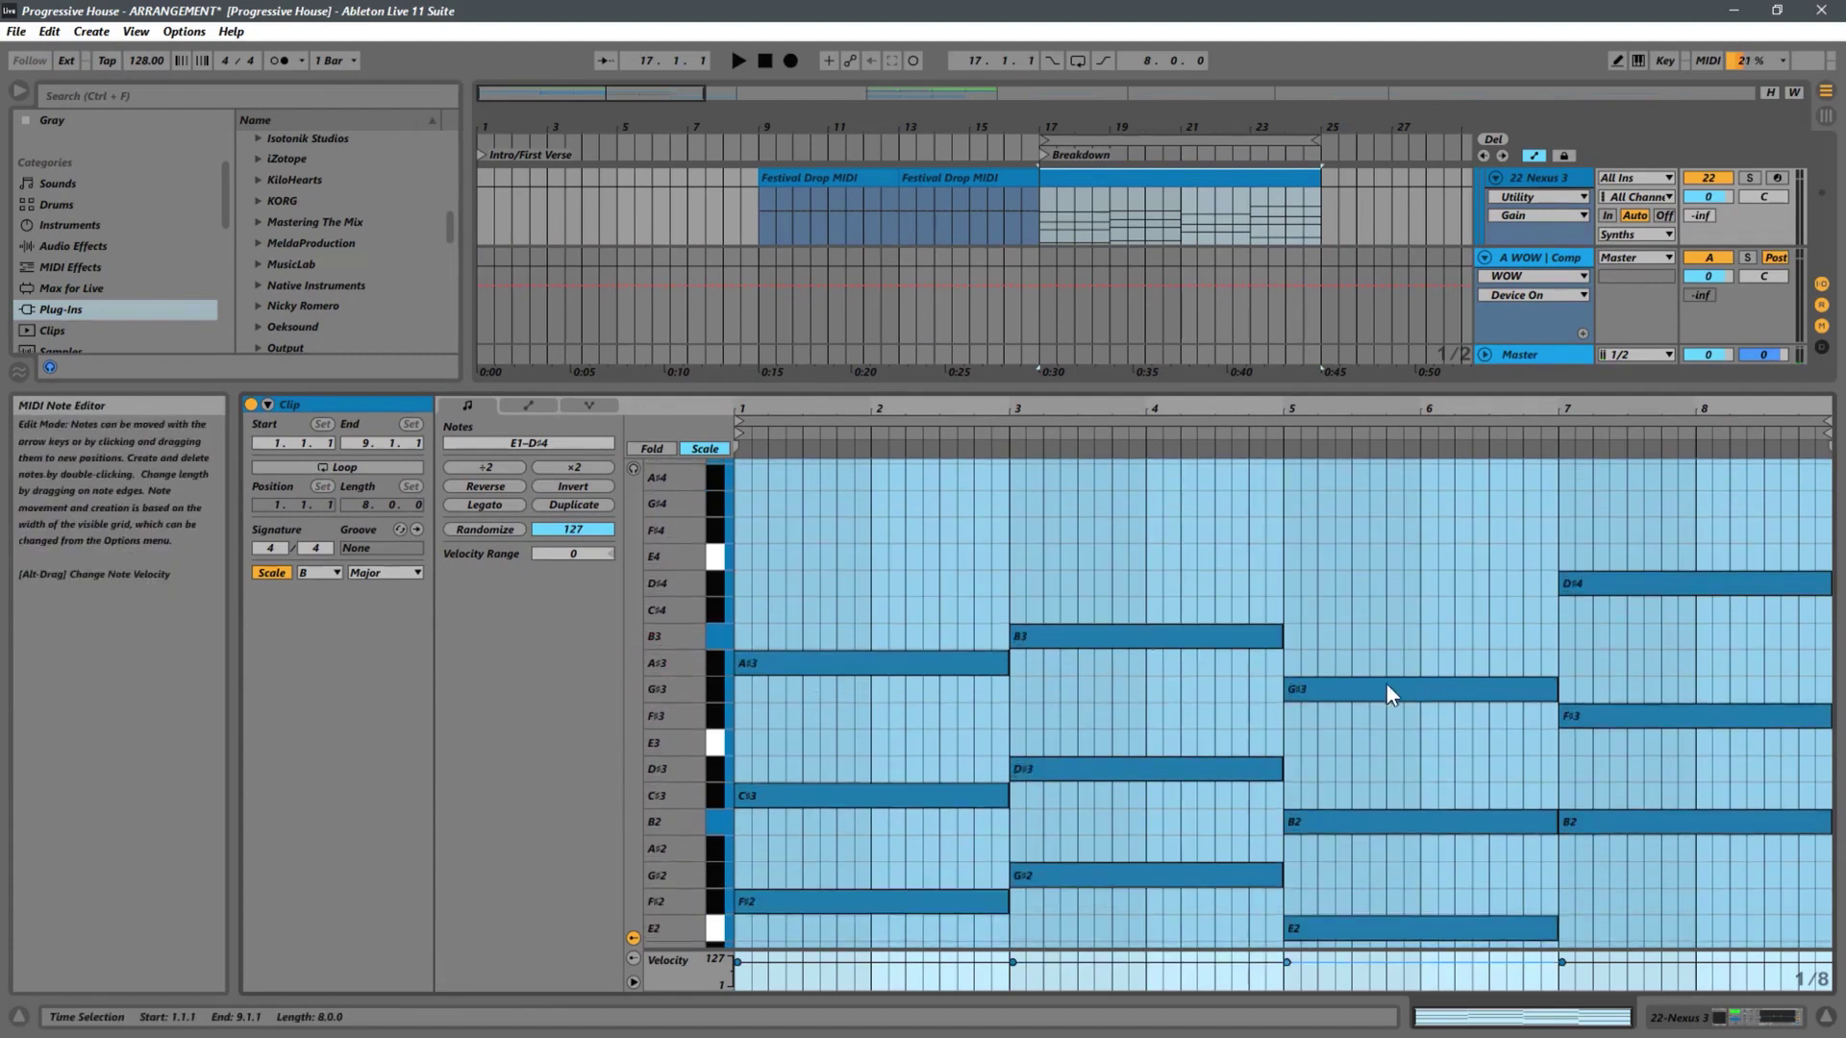
left_click_drag(1008, 390, 1008, 475)
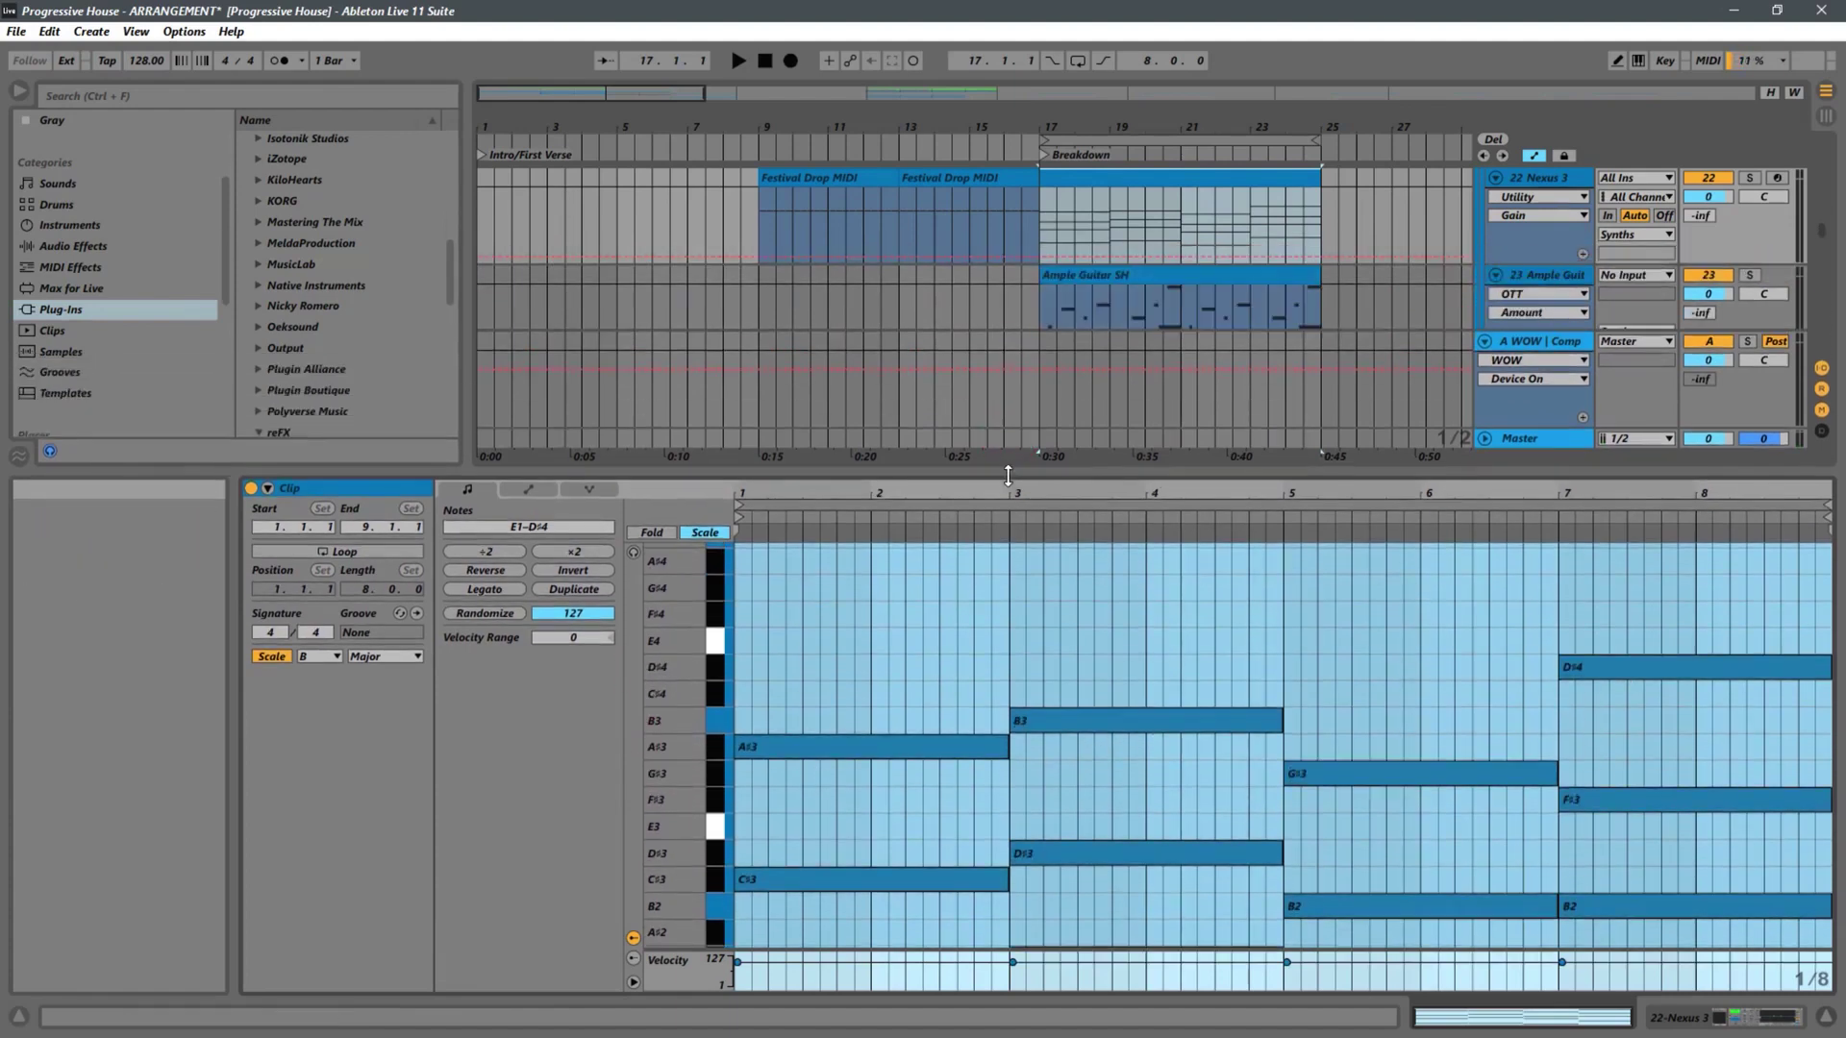
left_click(791, 183)
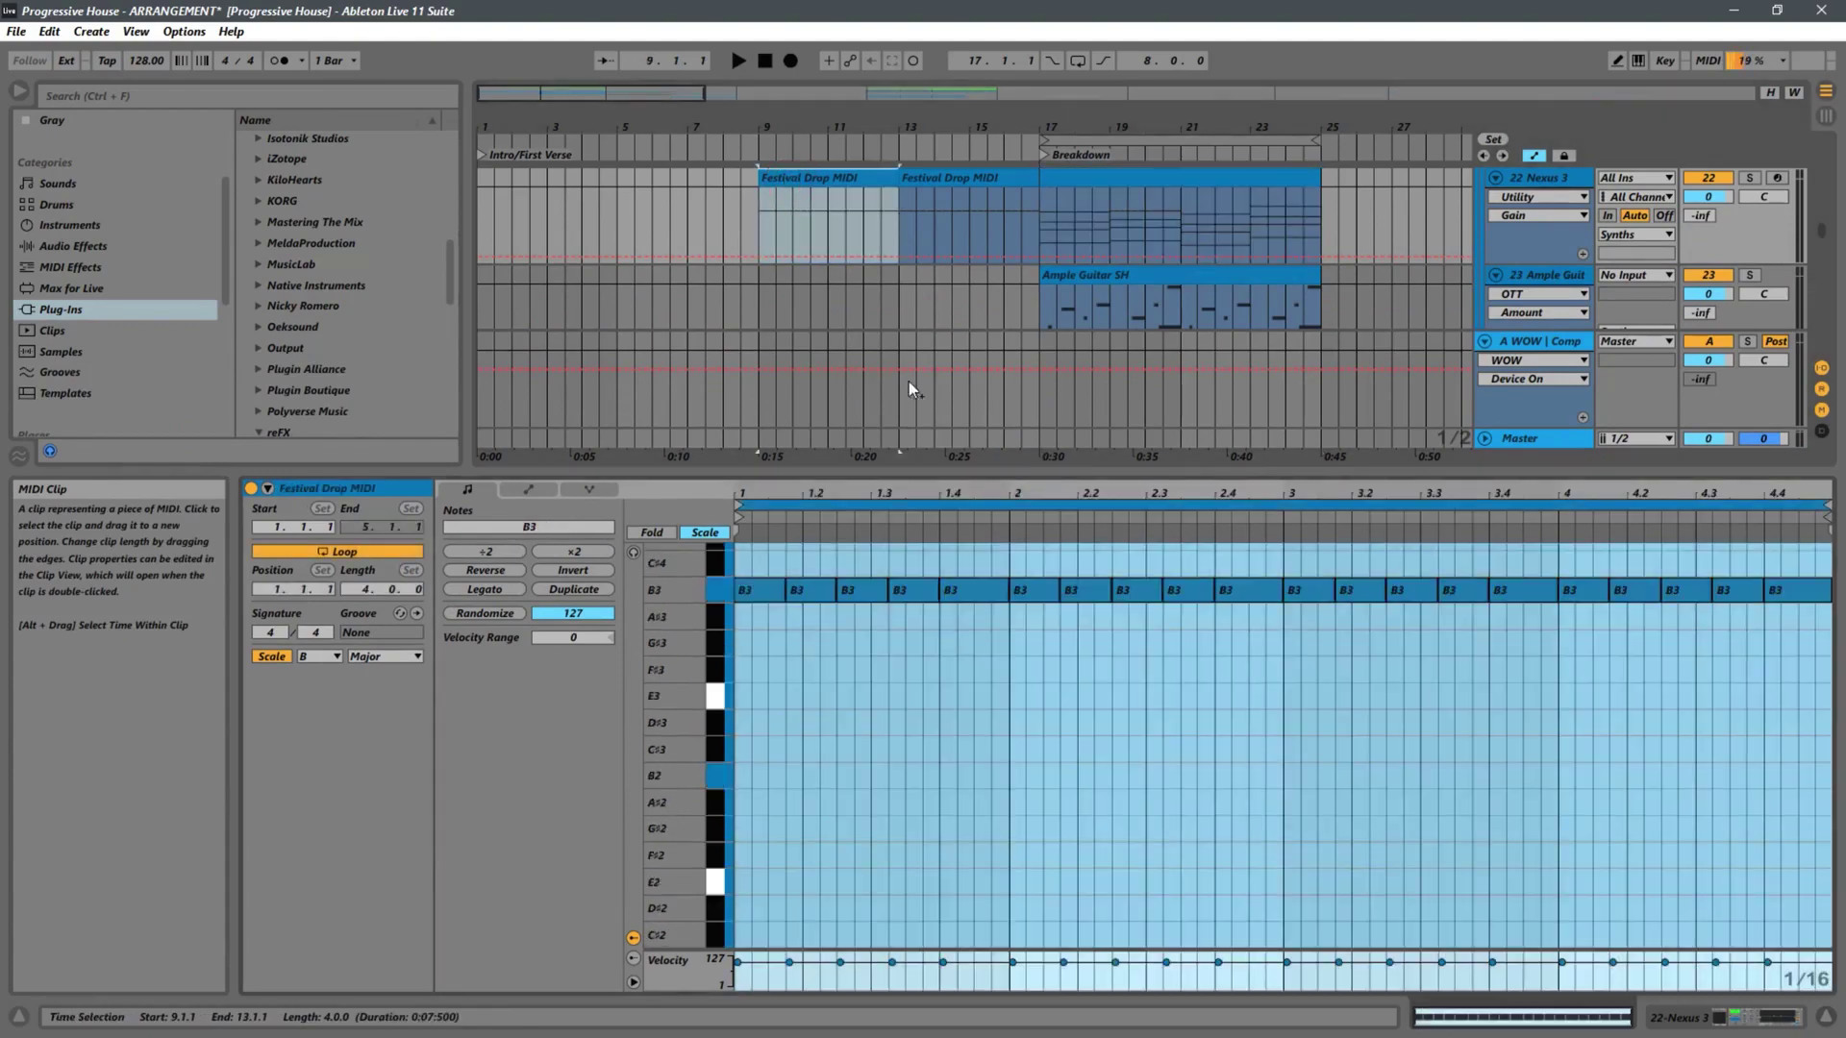
left_click_drag(941, 491, 960, 511)
scroll(1179, 653, "up", 1)
left_click_drag(963, 626, 705, 714)
key("Down")
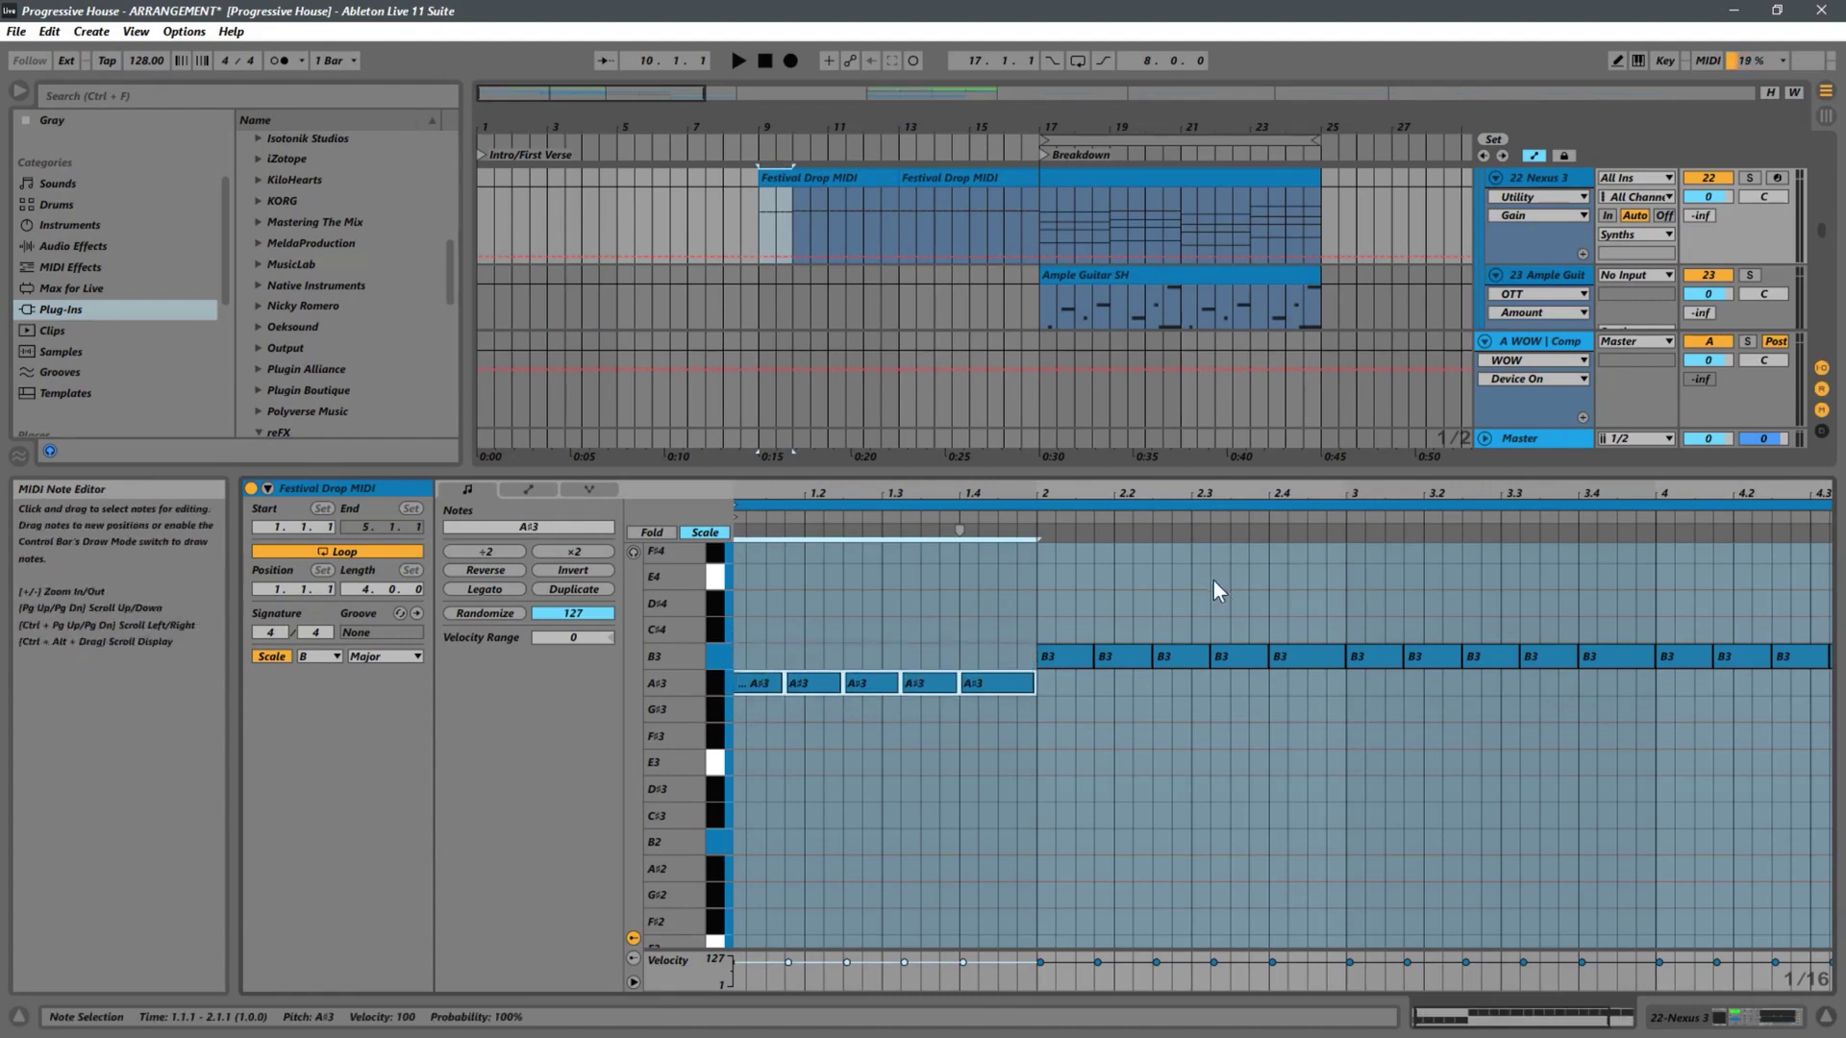
Lower the third-bar notes of the bar 9 clip to G#3, following the top note of the Breakdown chord clip
left_click(1098, 196)
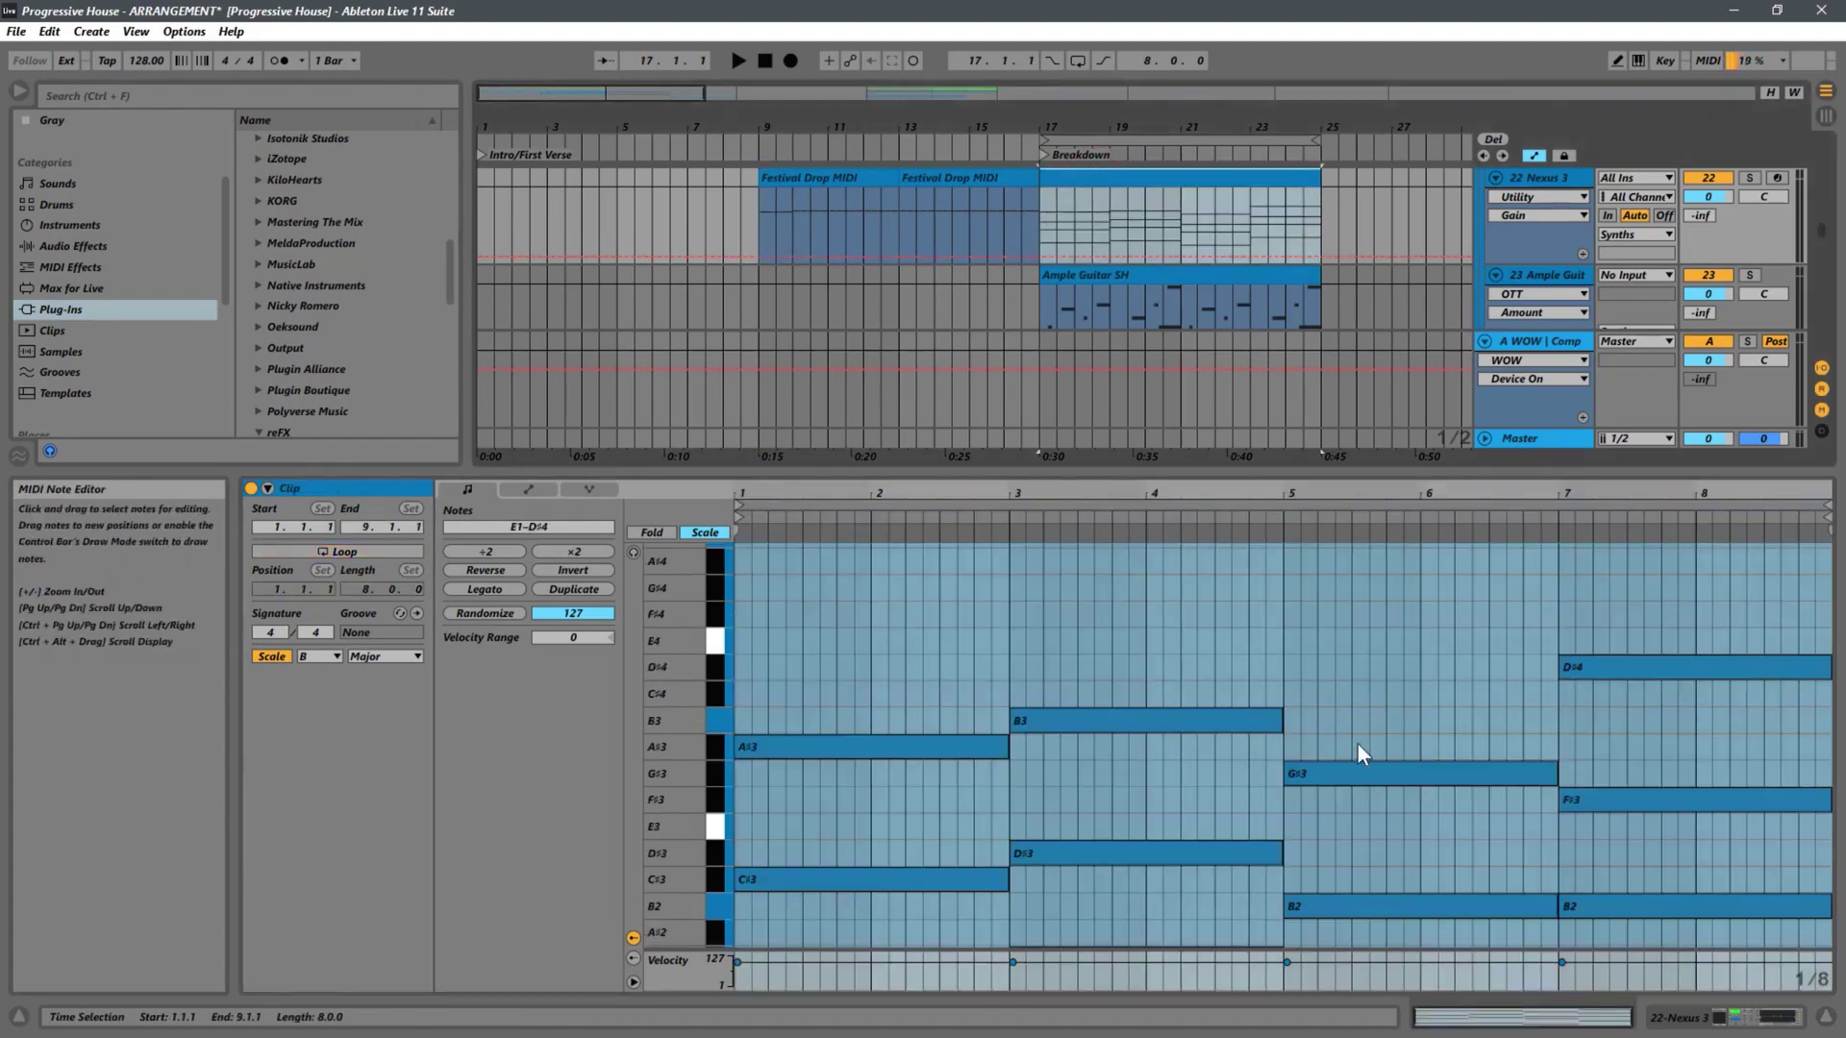
left_click(834, 182)
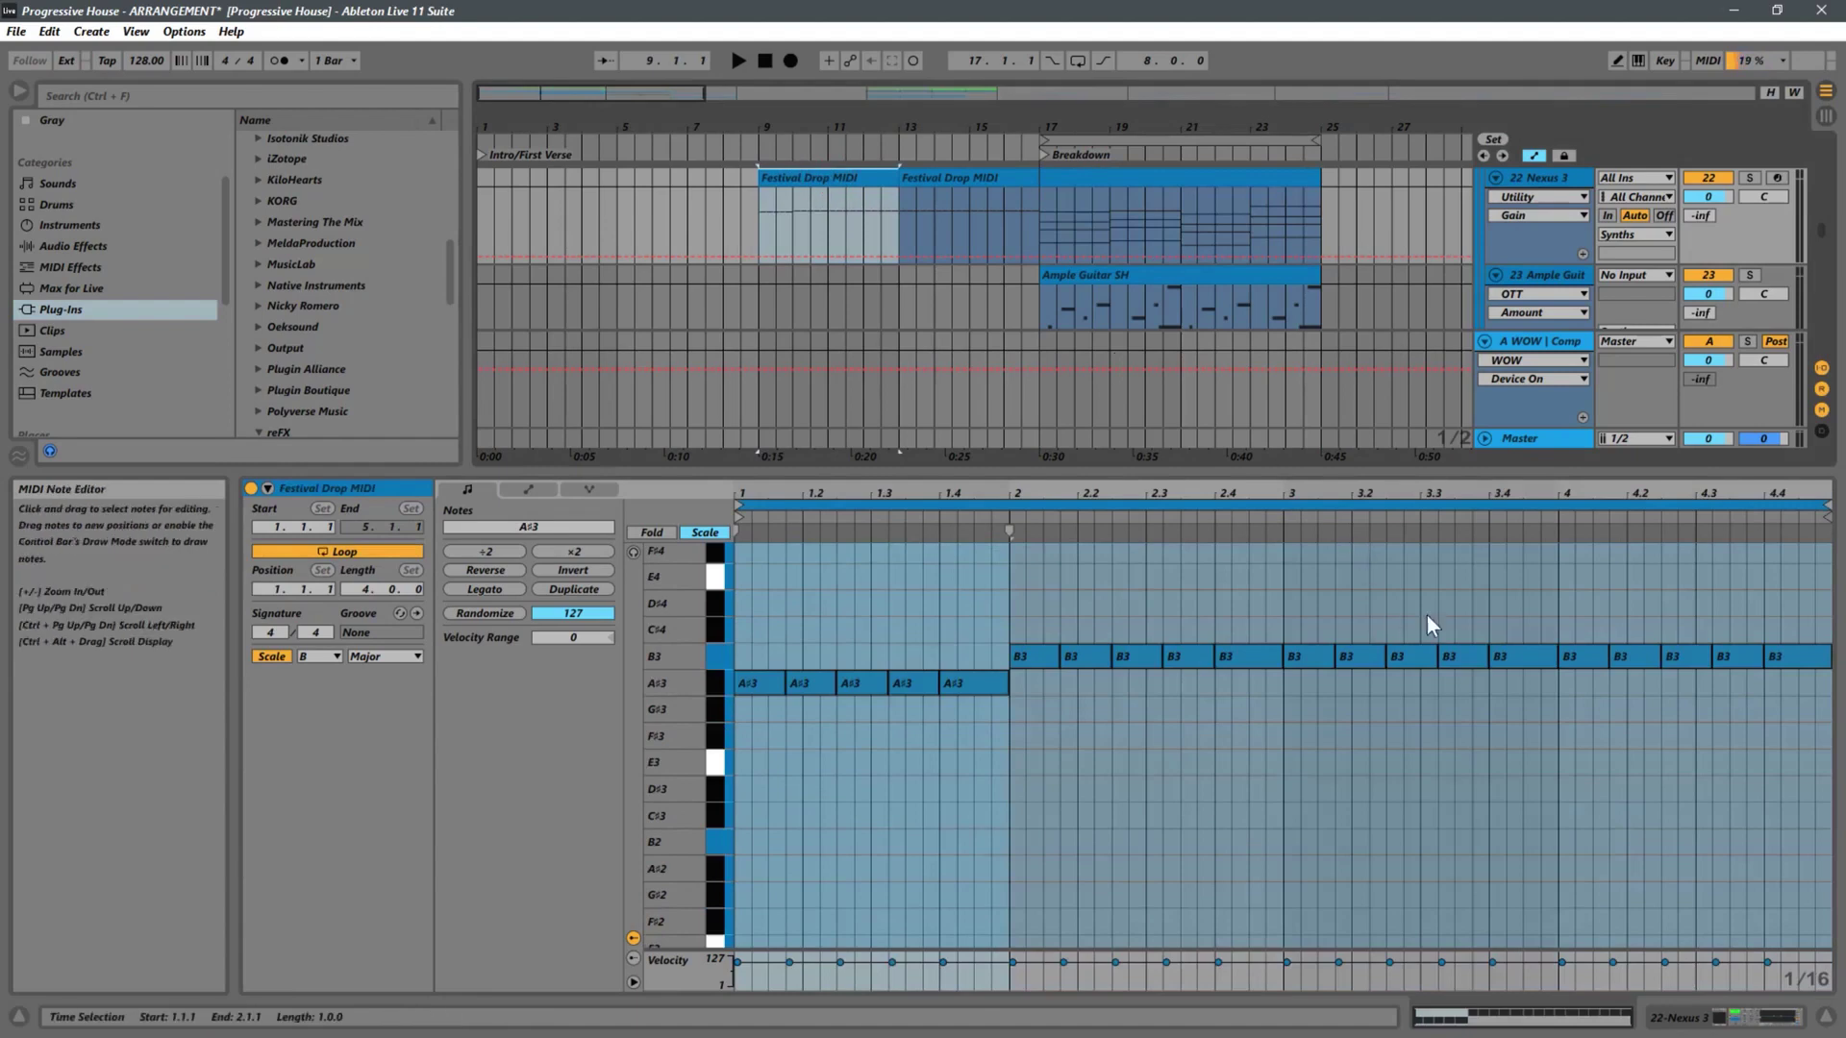
left_click_drag(1528, 609, 1278, 725)
left_click_drag(1500, 602, 1303, 711)
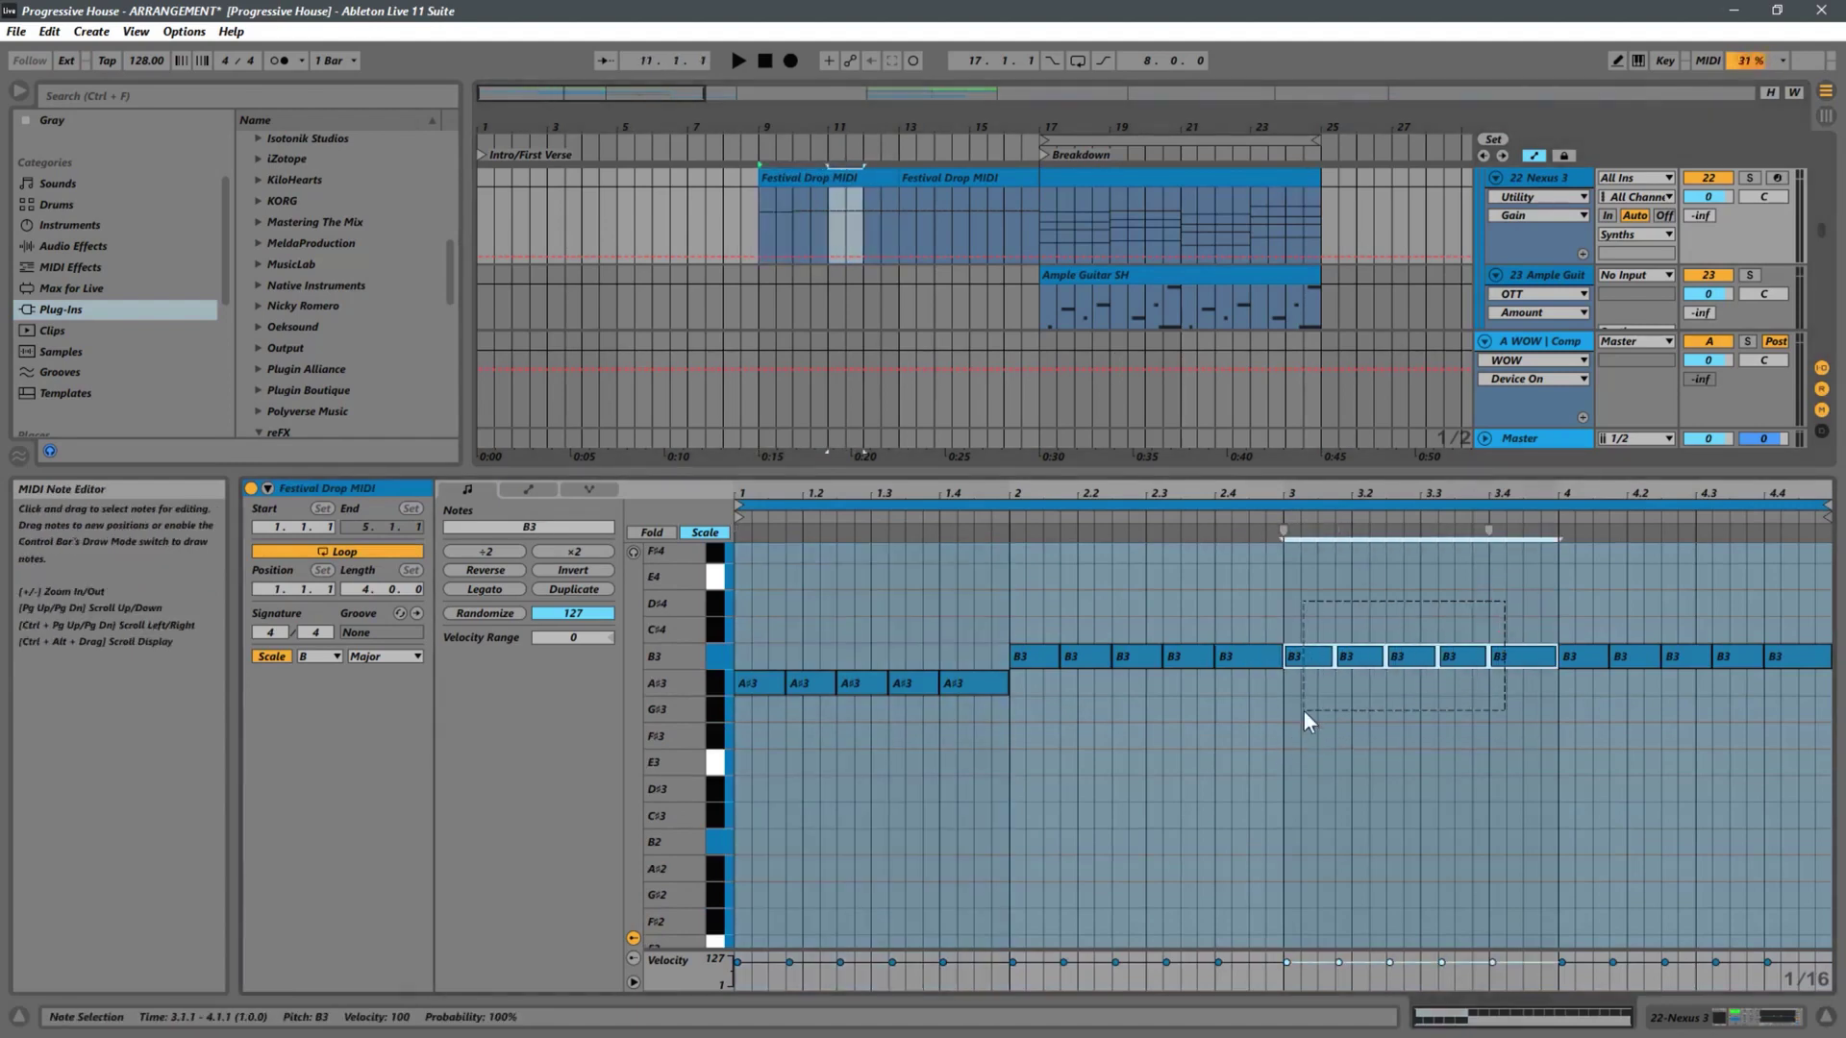
key("Down")
key("Down")
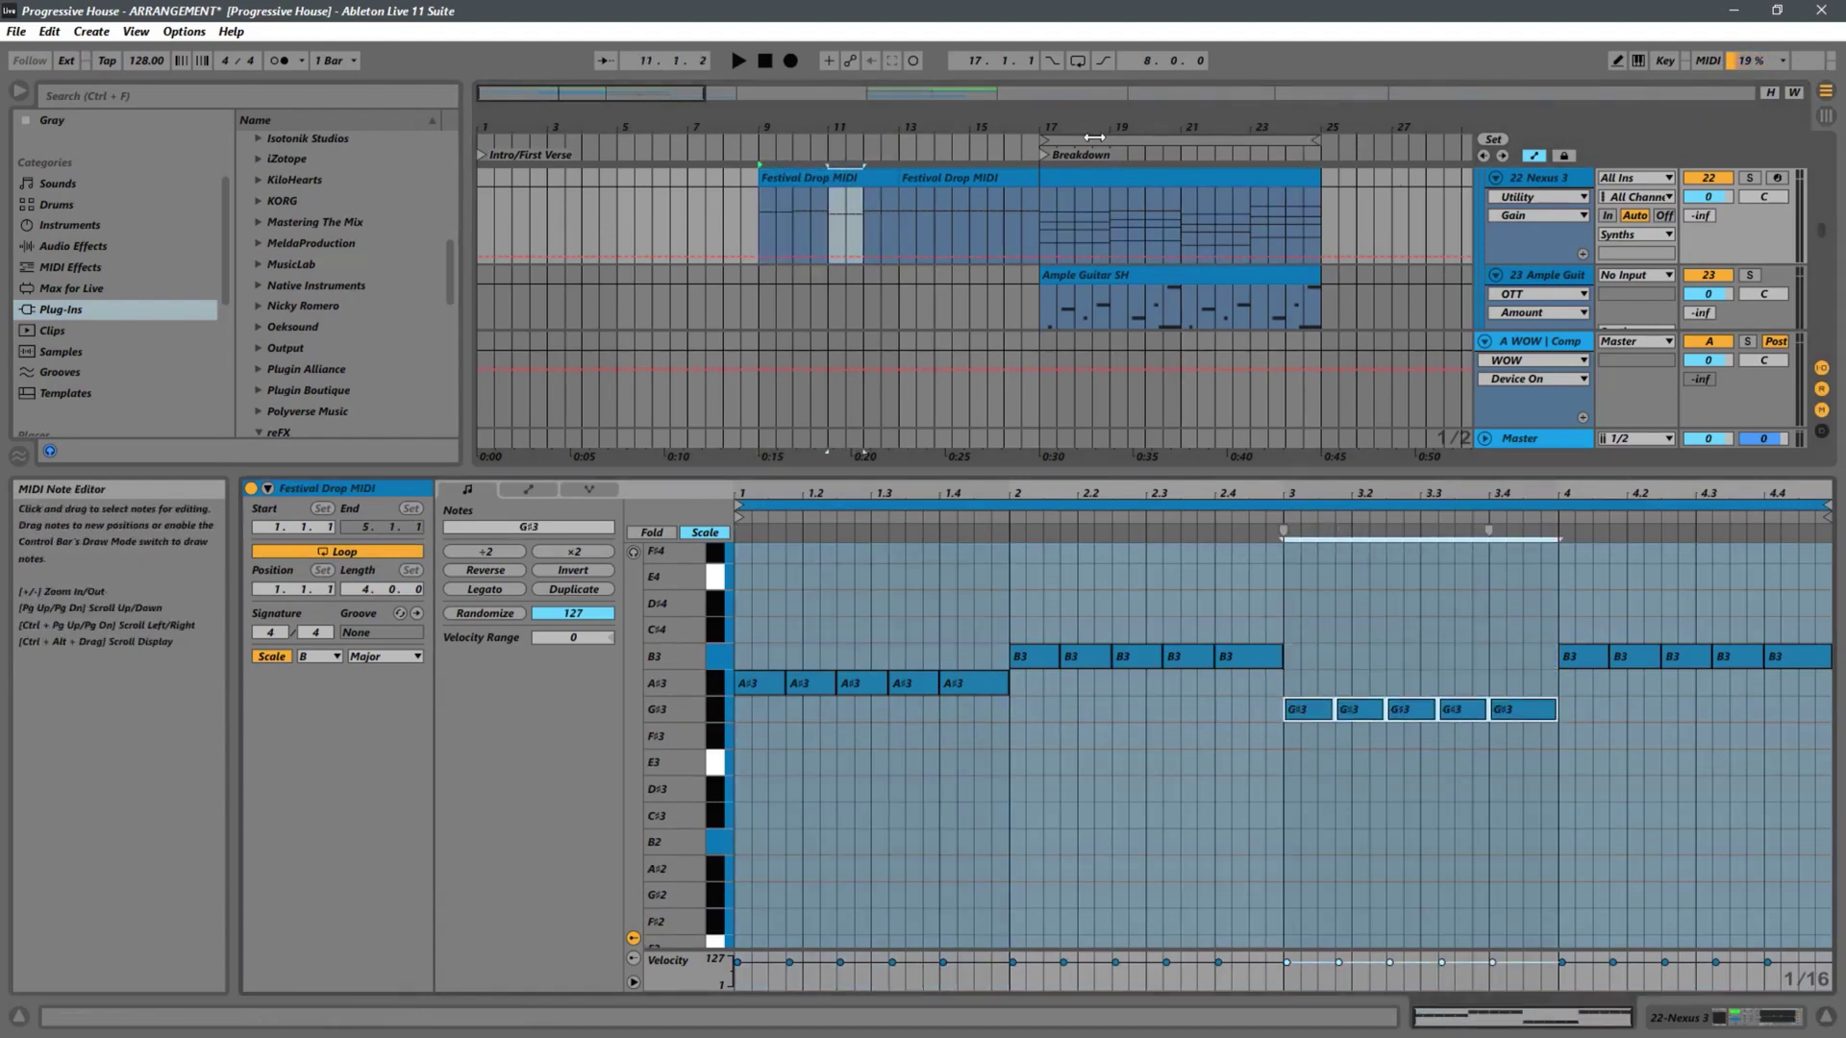
Raise the fourth-bar notes of the bar 9 clip to D#4, following the top note of the Breakdown chord clip
left_click(1154, 188)
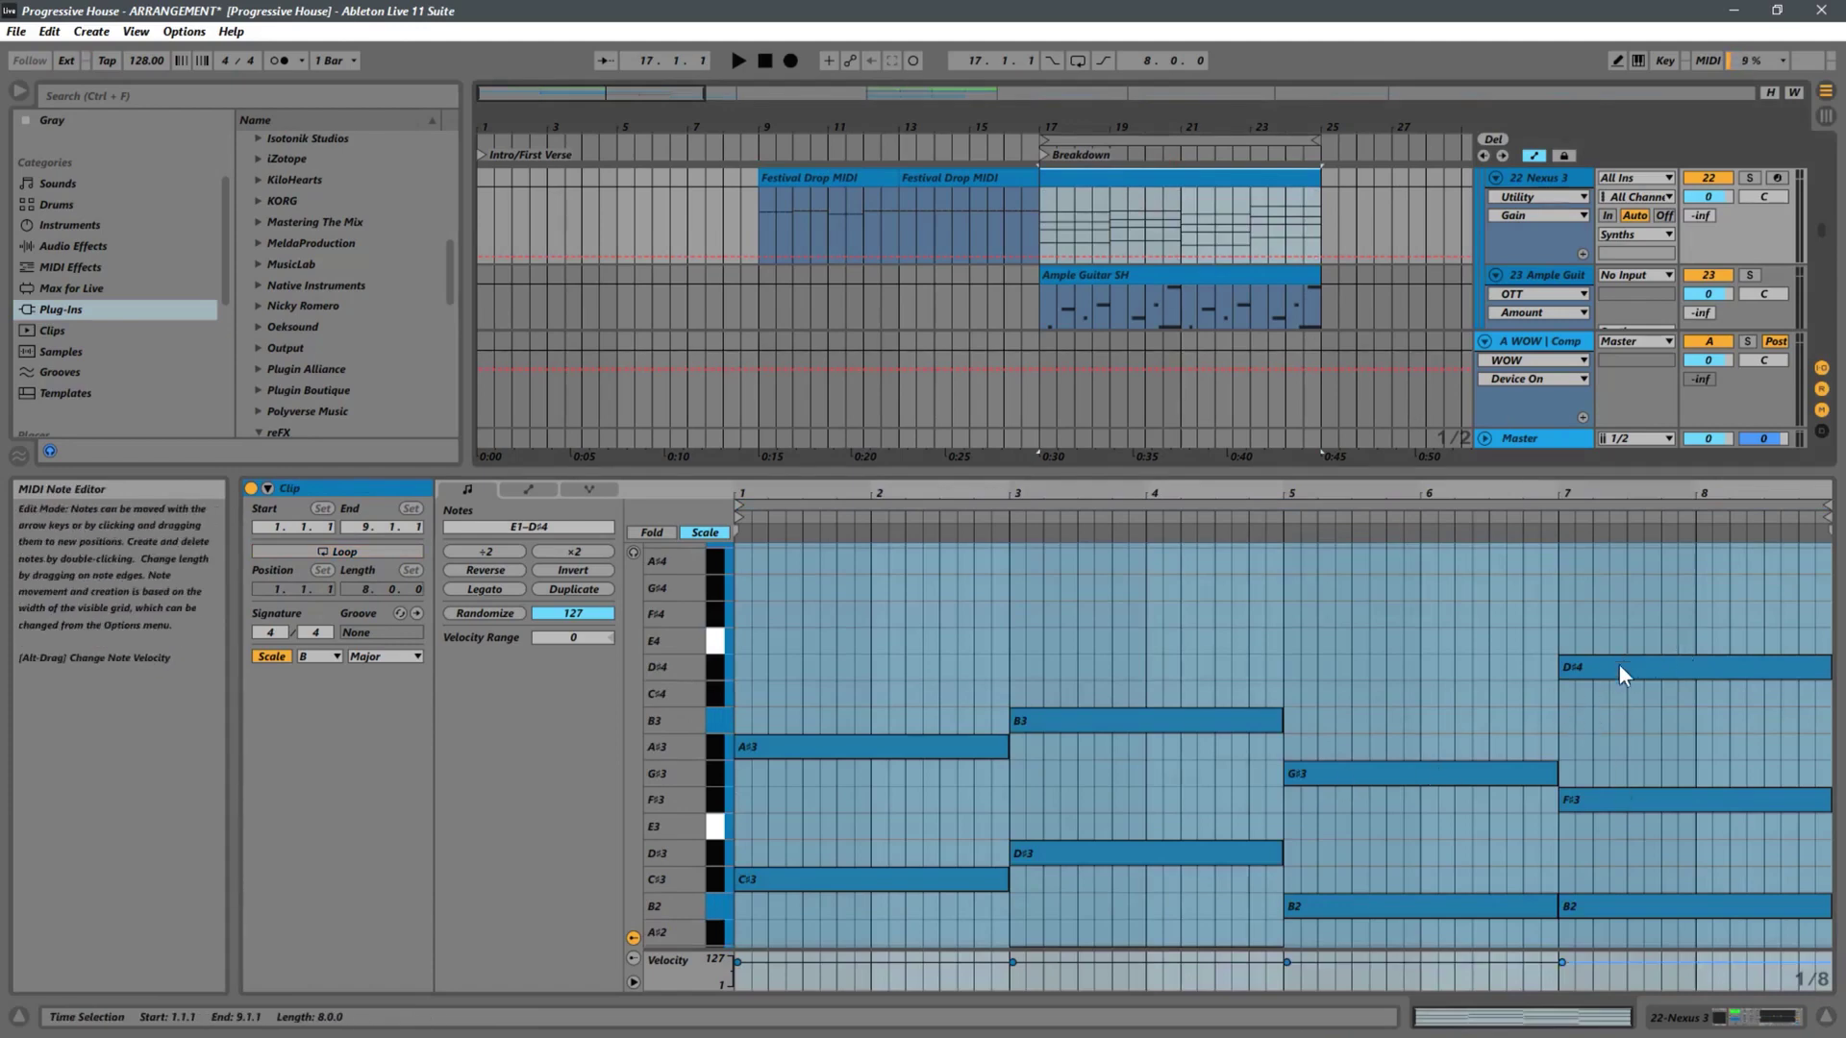
left_click(1007, 199)
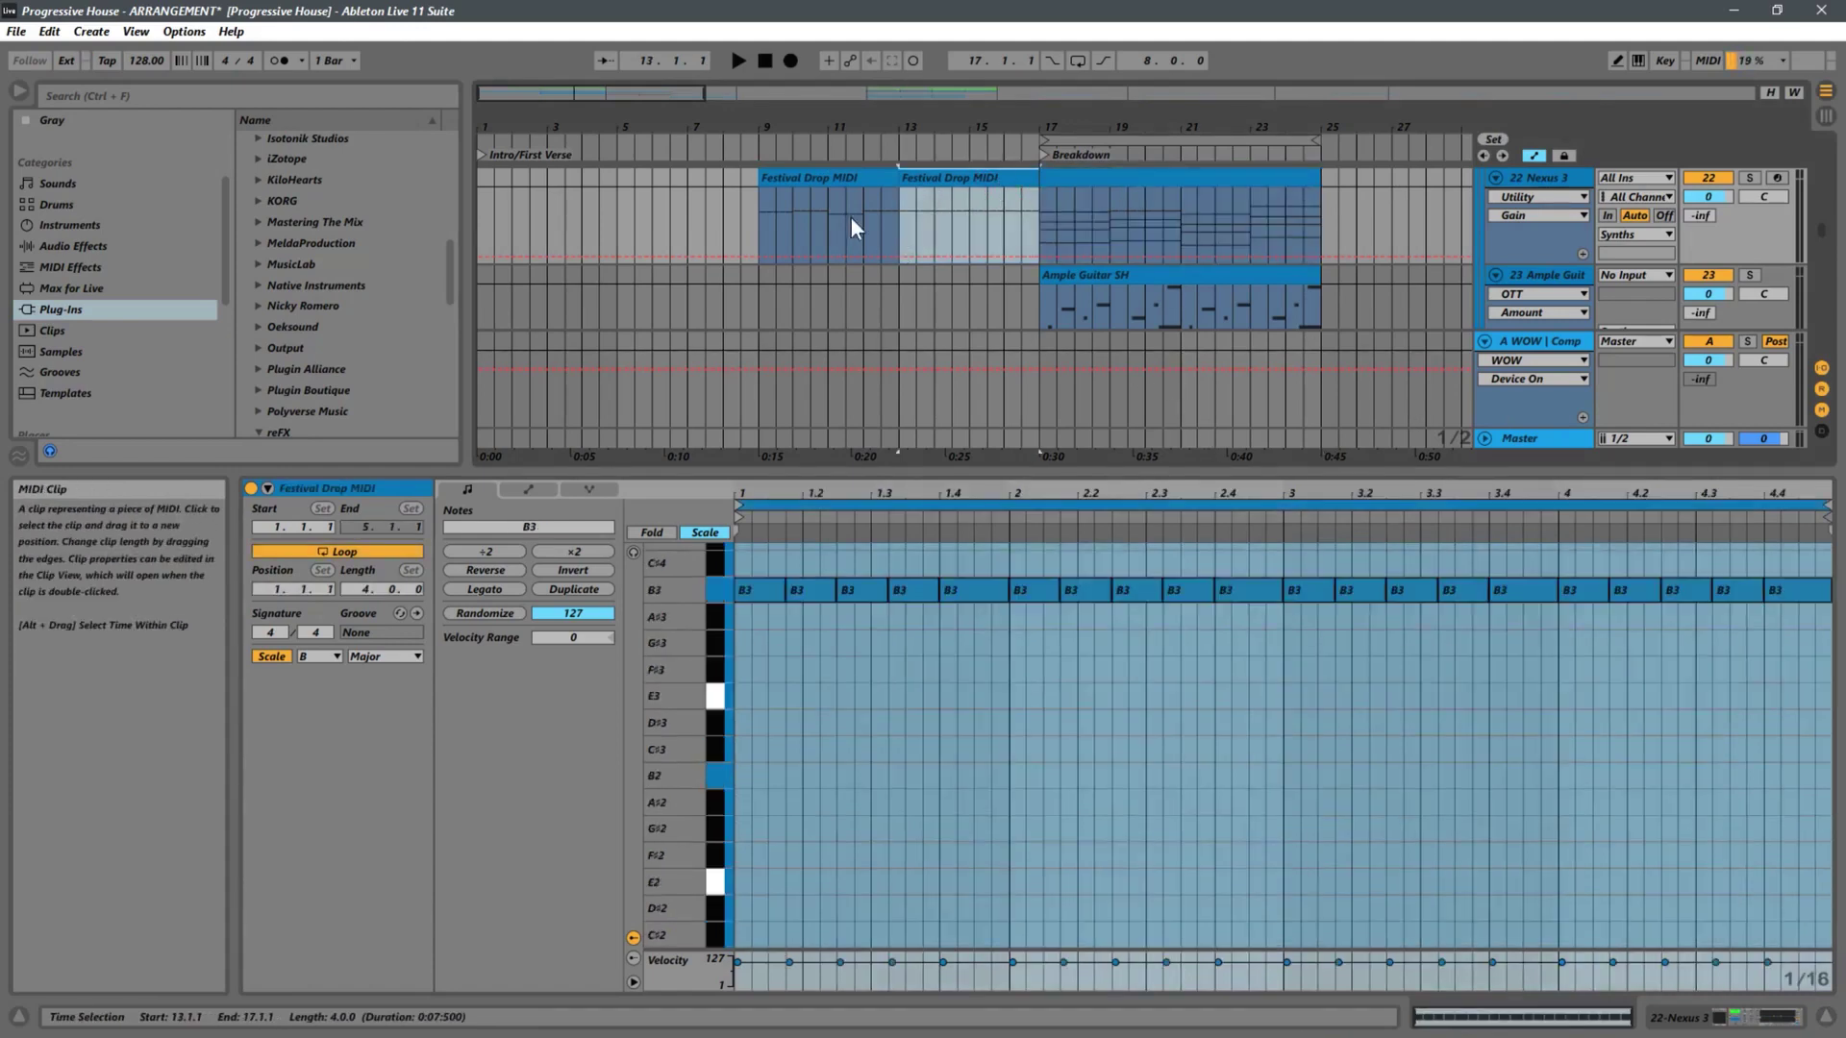
left_click(821, 188)
left_click_drag(1807, 623, 1588, 678)
key("Up")
key("Up")
key("Up")
key("Down")
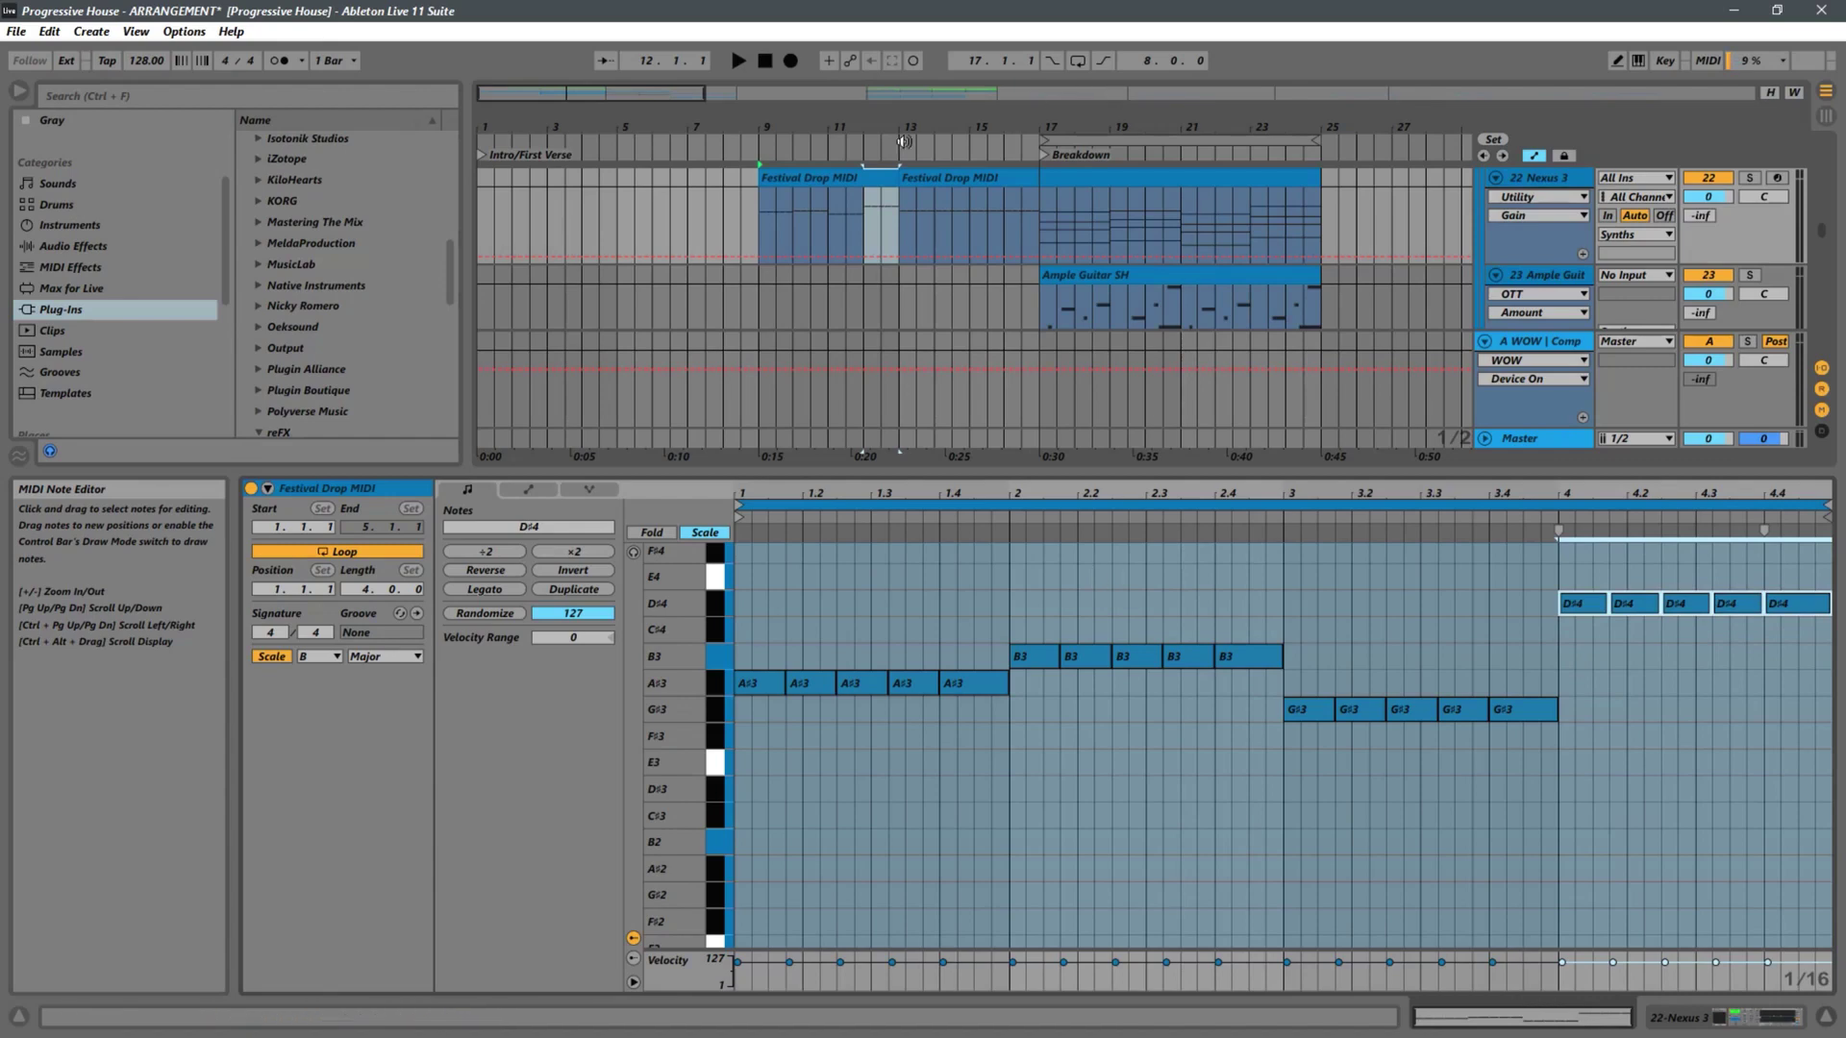
Duplicate the bar 9 Festival Drop MIDI clip over the clip at bar 13 and play the melody with the full mix from bar 9
left_click(763, 221)
key("space")
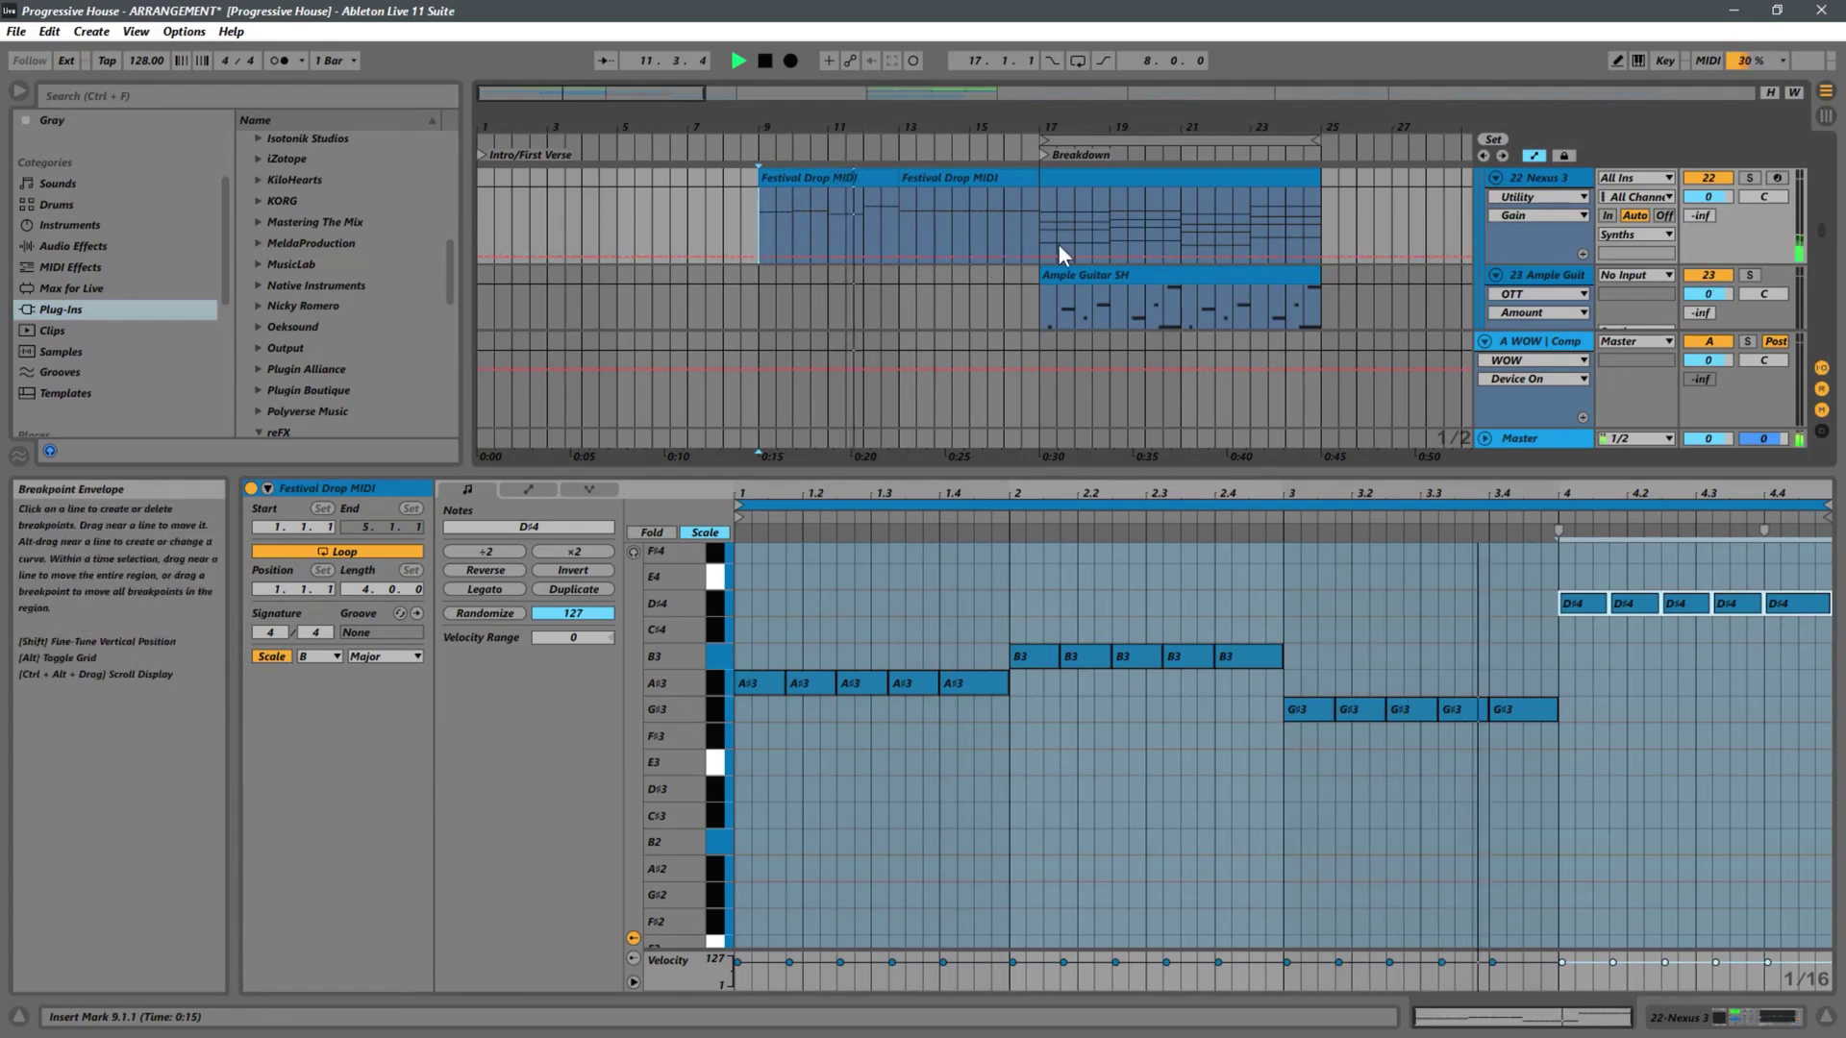
left_click(811, 181)
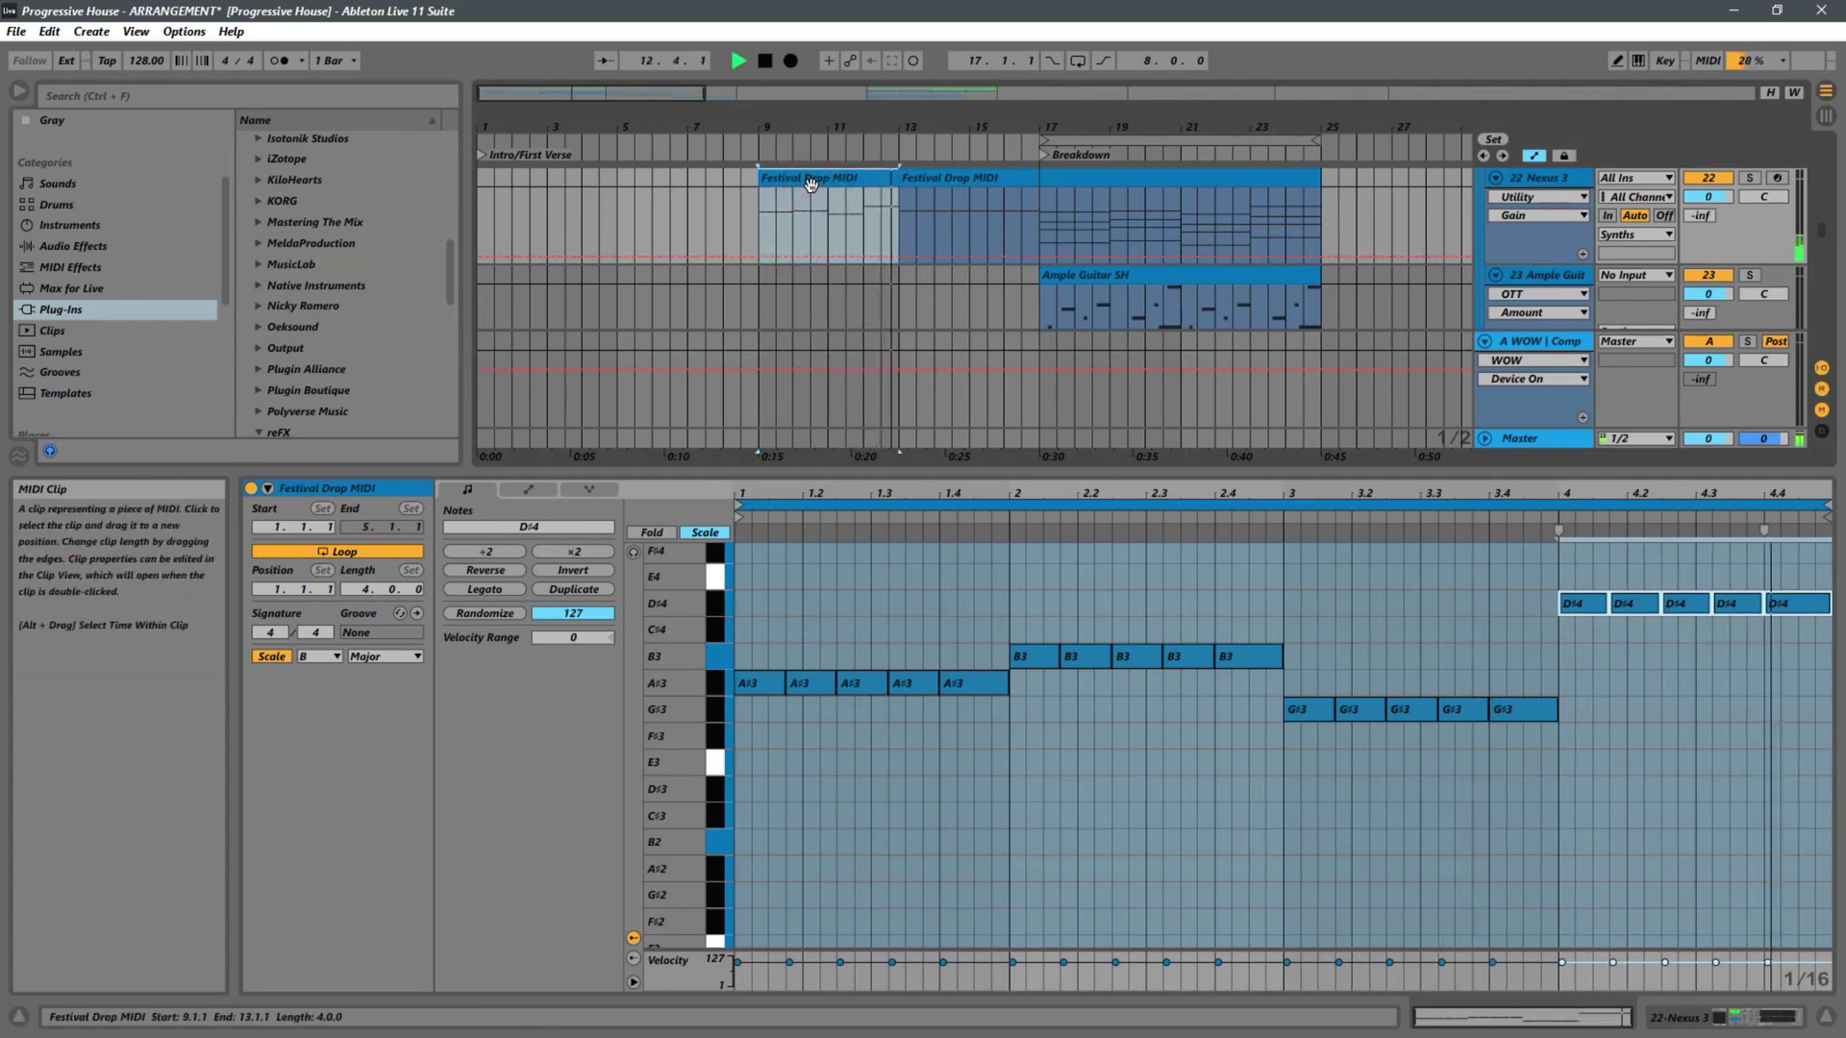
key("ctrl+d")
left_click(754, 219)
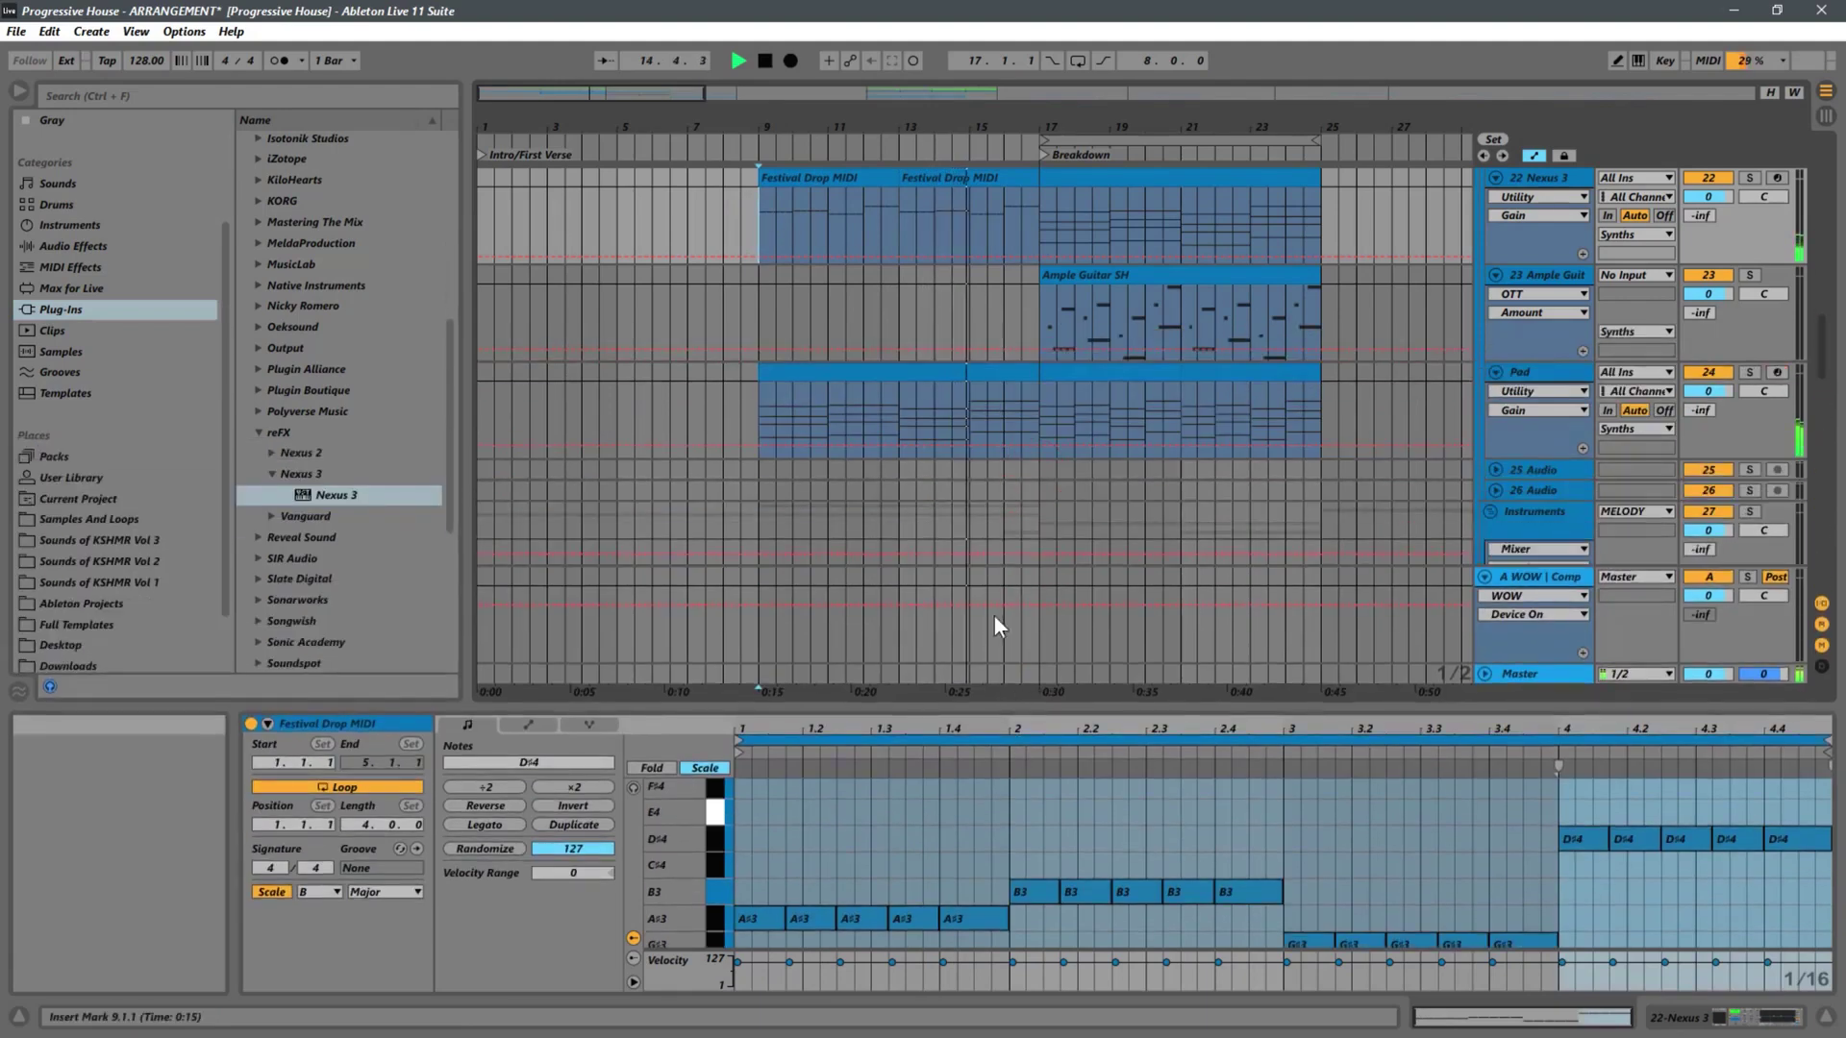
scroll(861, 363, "up", 3)
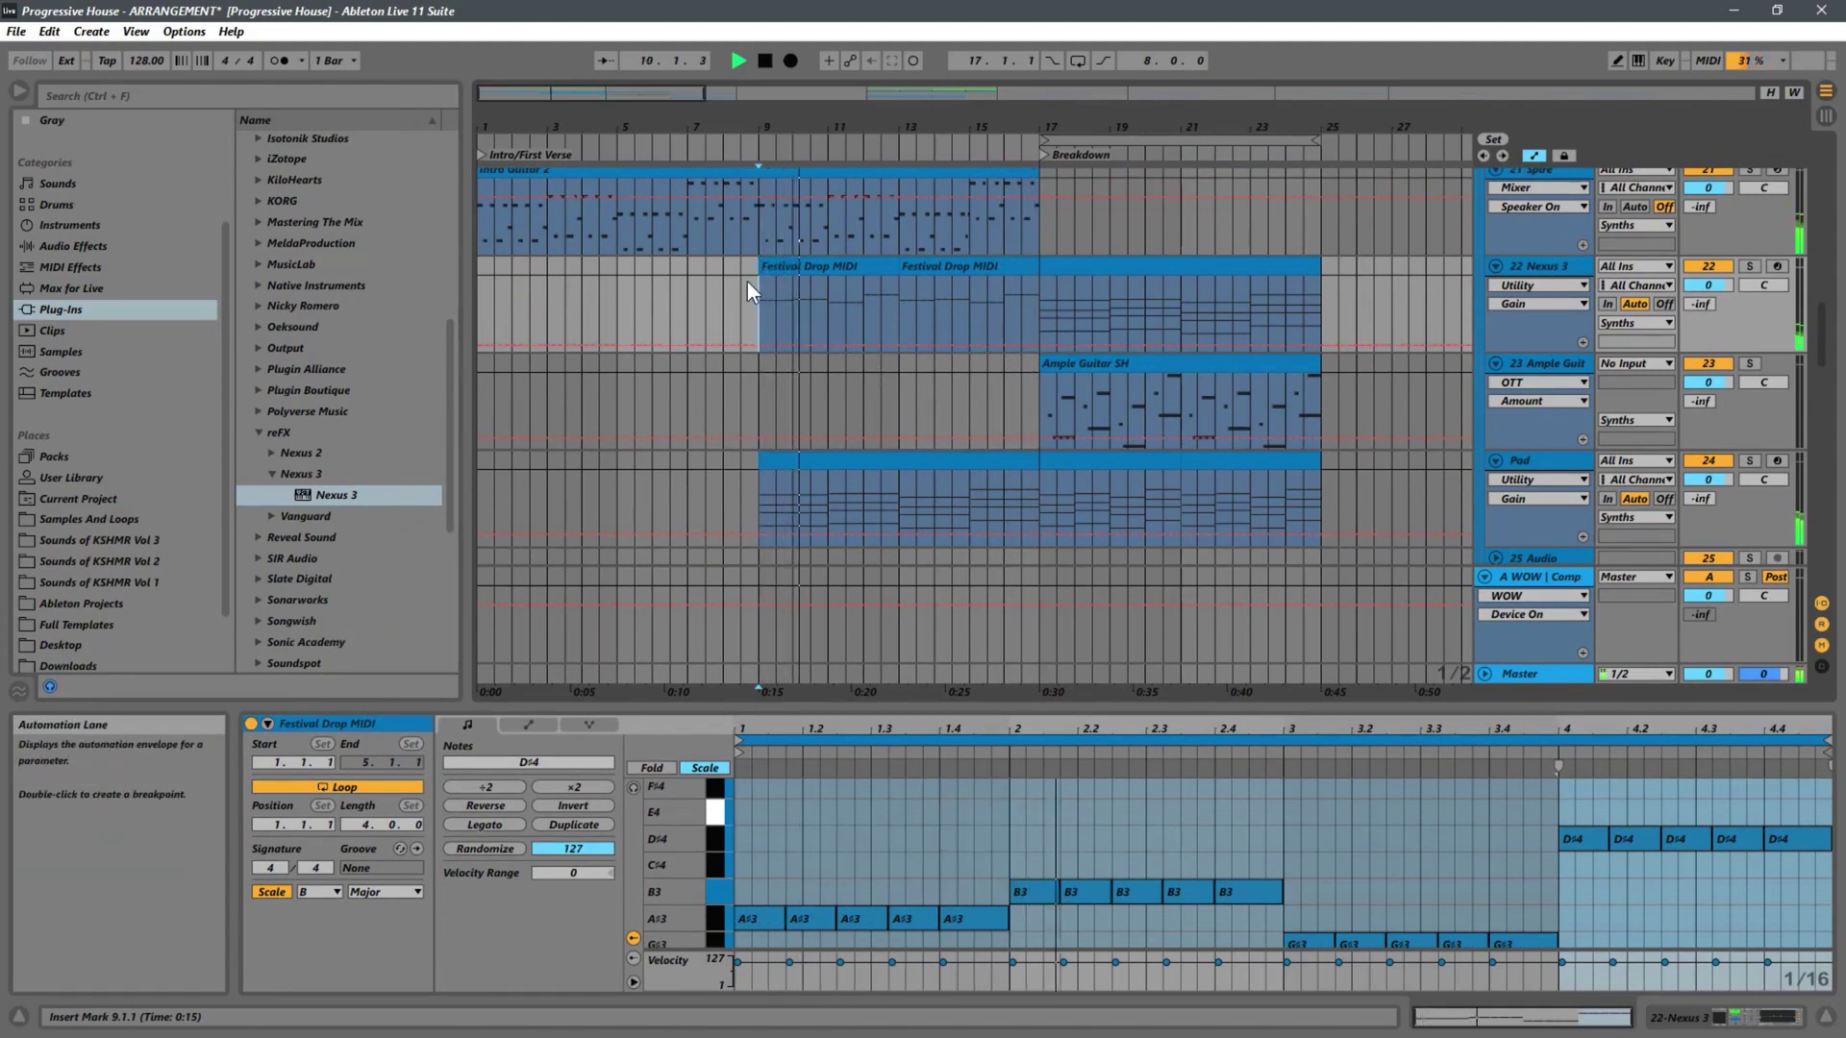
key("space")
Compress all notes of the bar 9 Festival Drop MIDI clip to play at double tempo
left_click(791, 273)
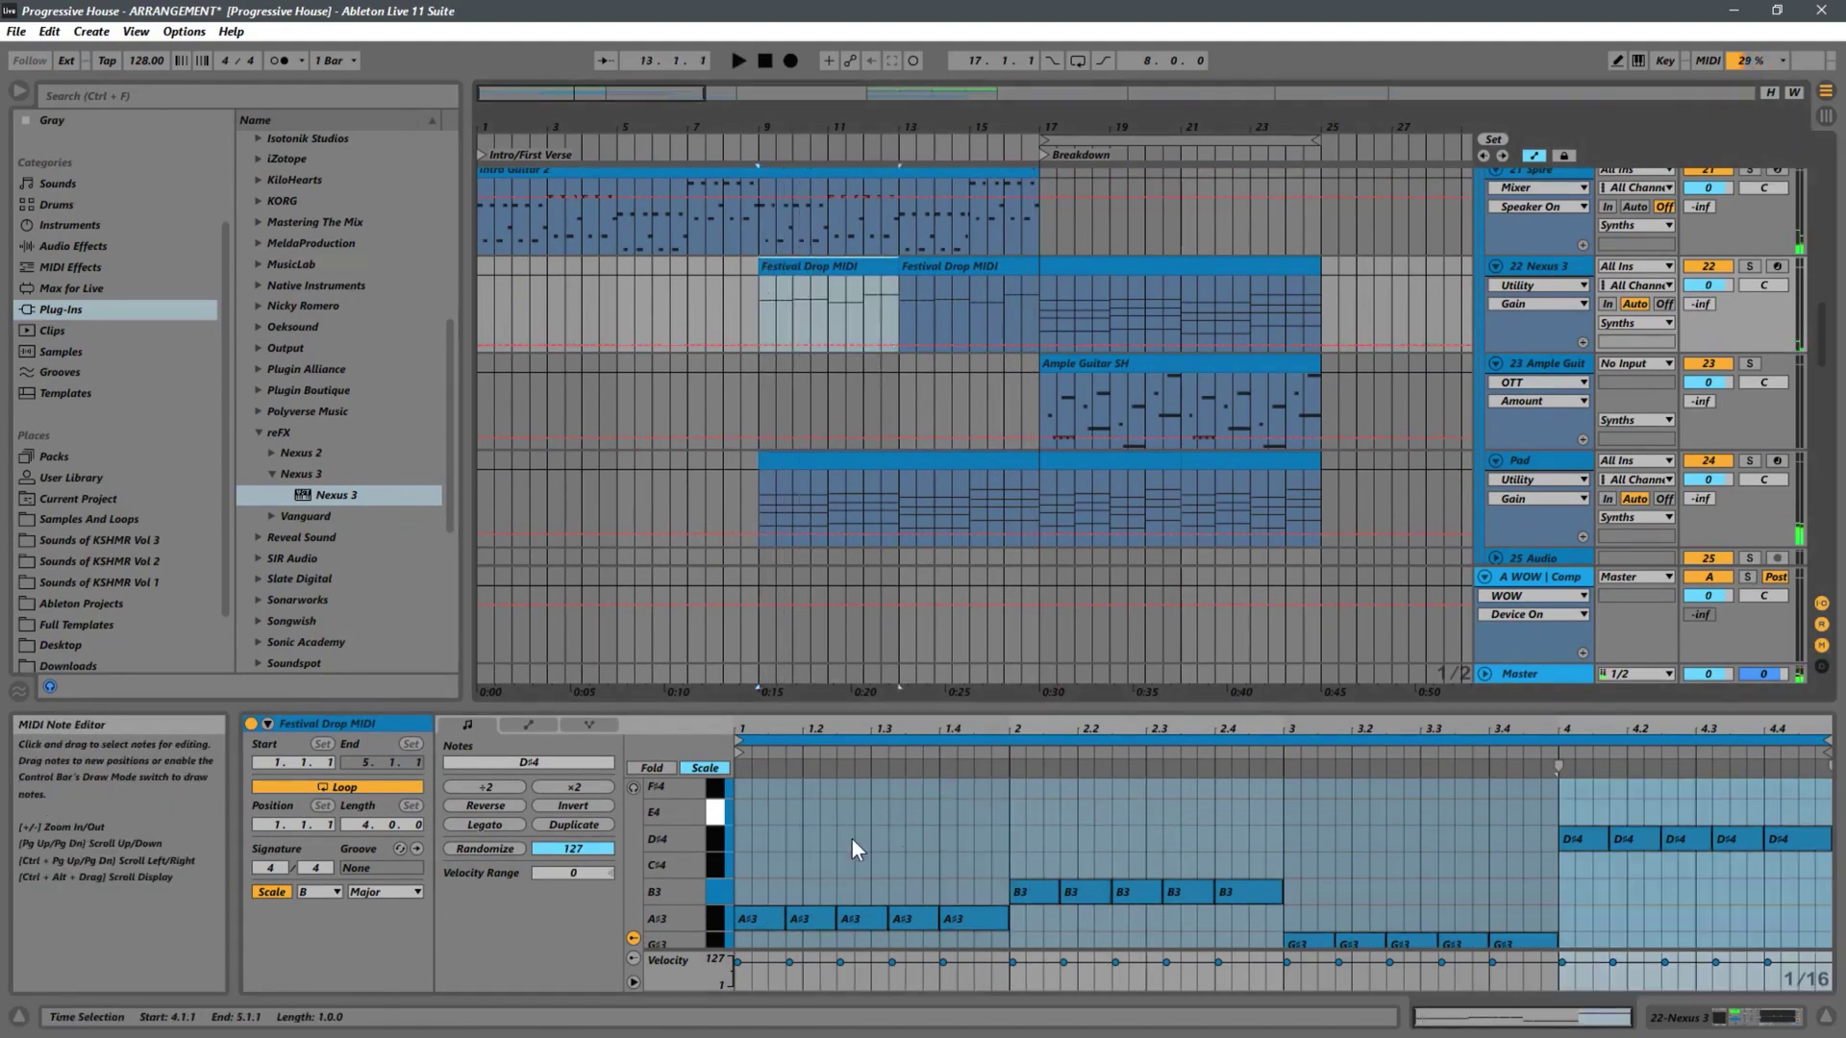
left_click(853, 845)
key("ctrl+a")
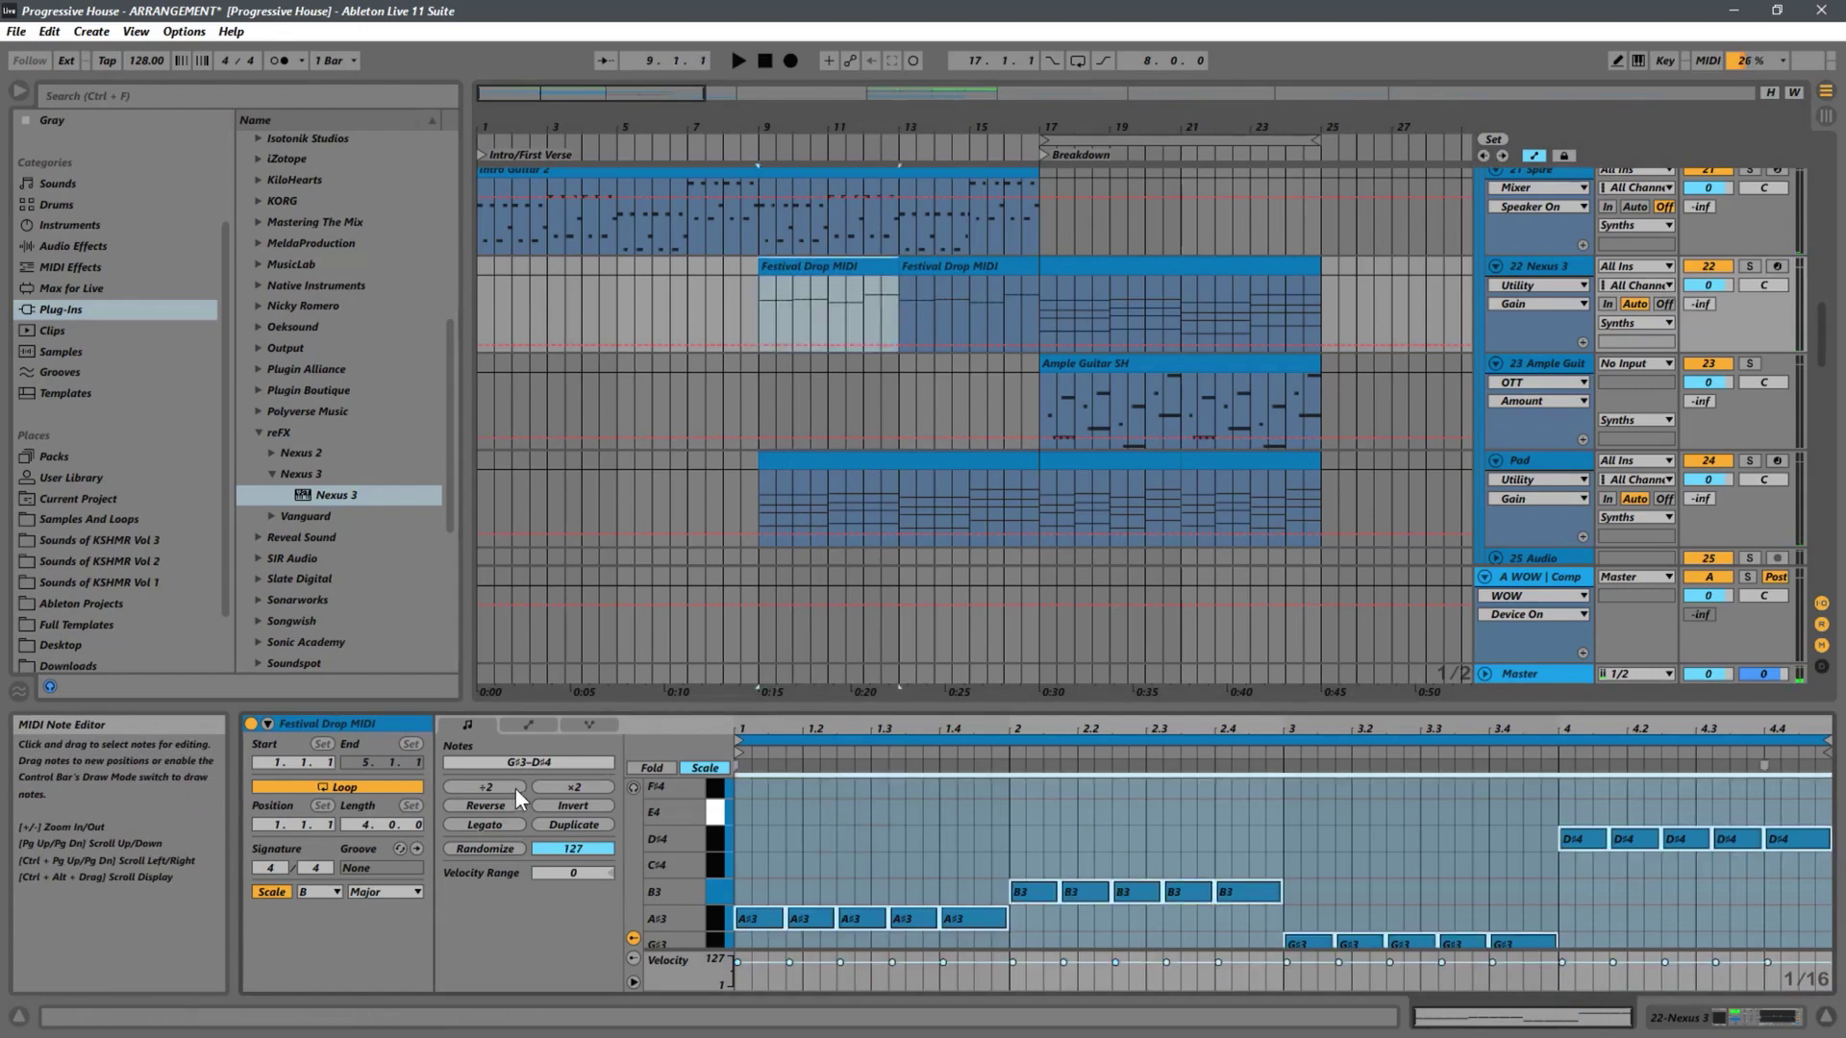
left_click(488, 786)
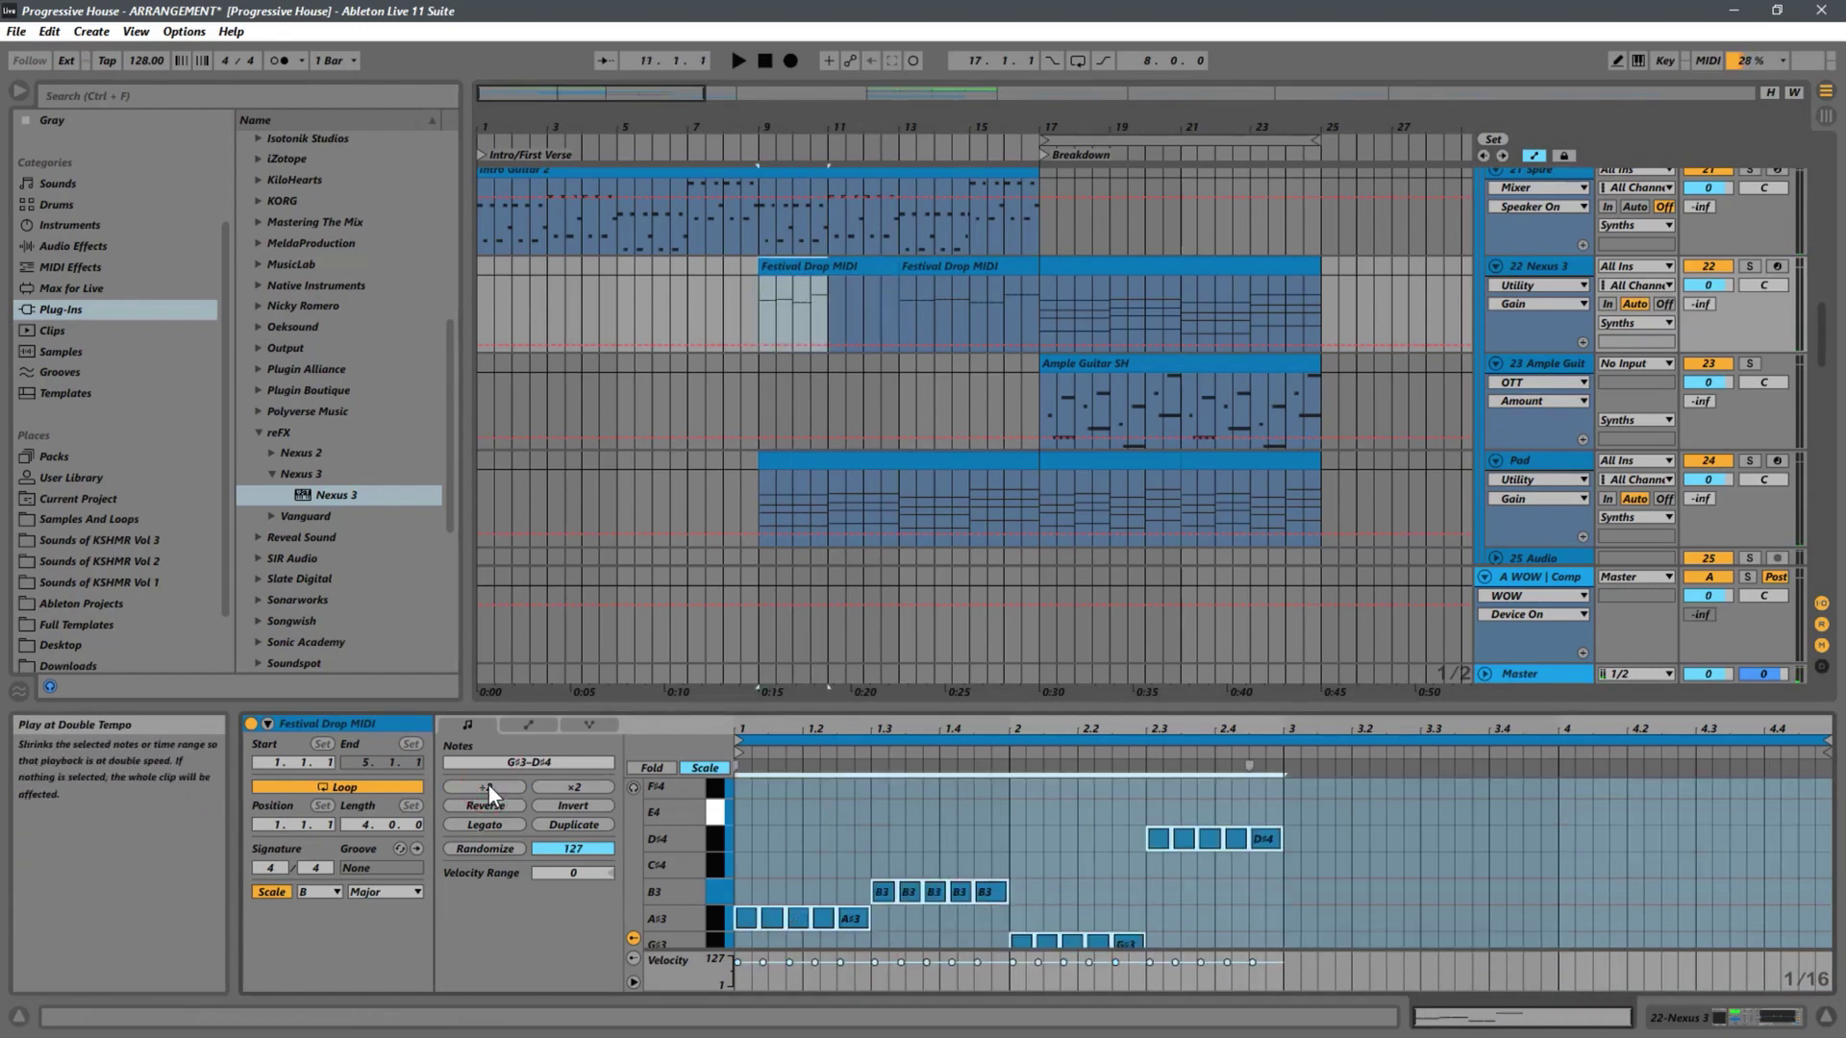
Stretch the notes of the bar 9 Festival Drop MIDI clip to half tempo and extend the clip and its loop to eight bars, ending at bar 17
left_click(573, 787)
key("space")
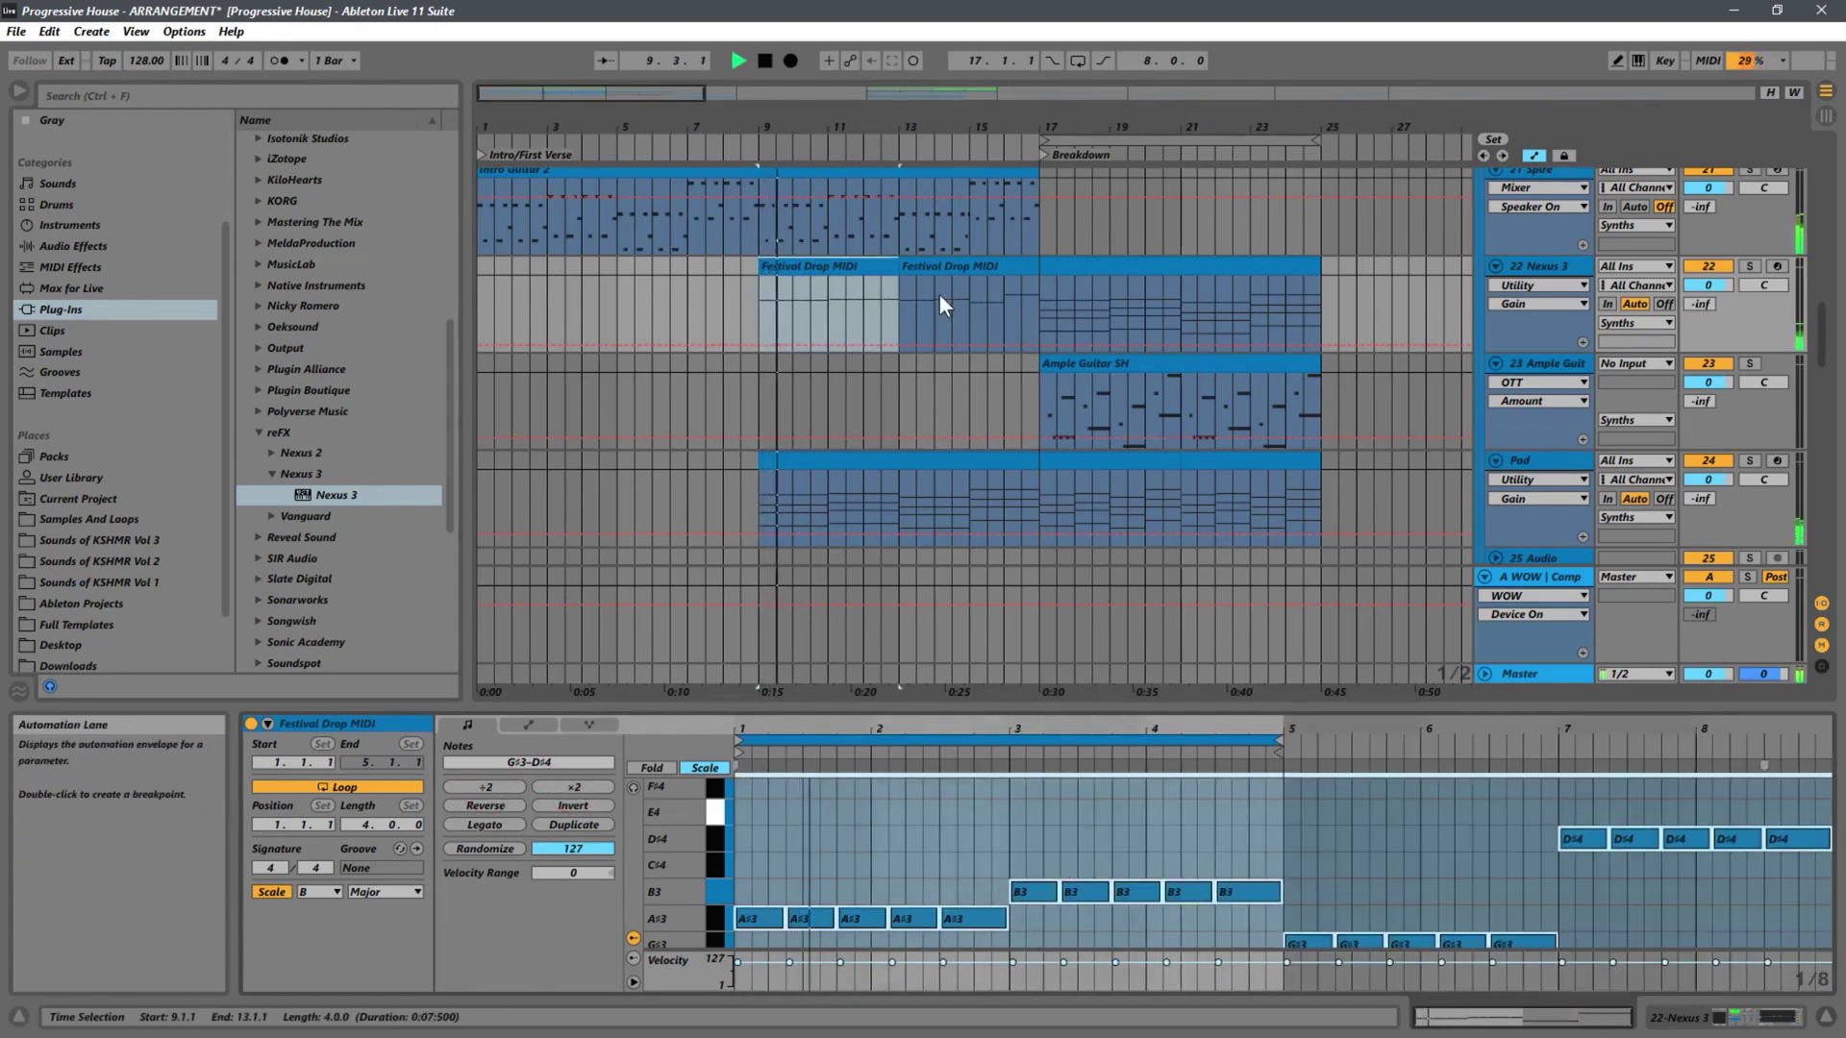
left_click_drag(899, 298, 1036, 293)
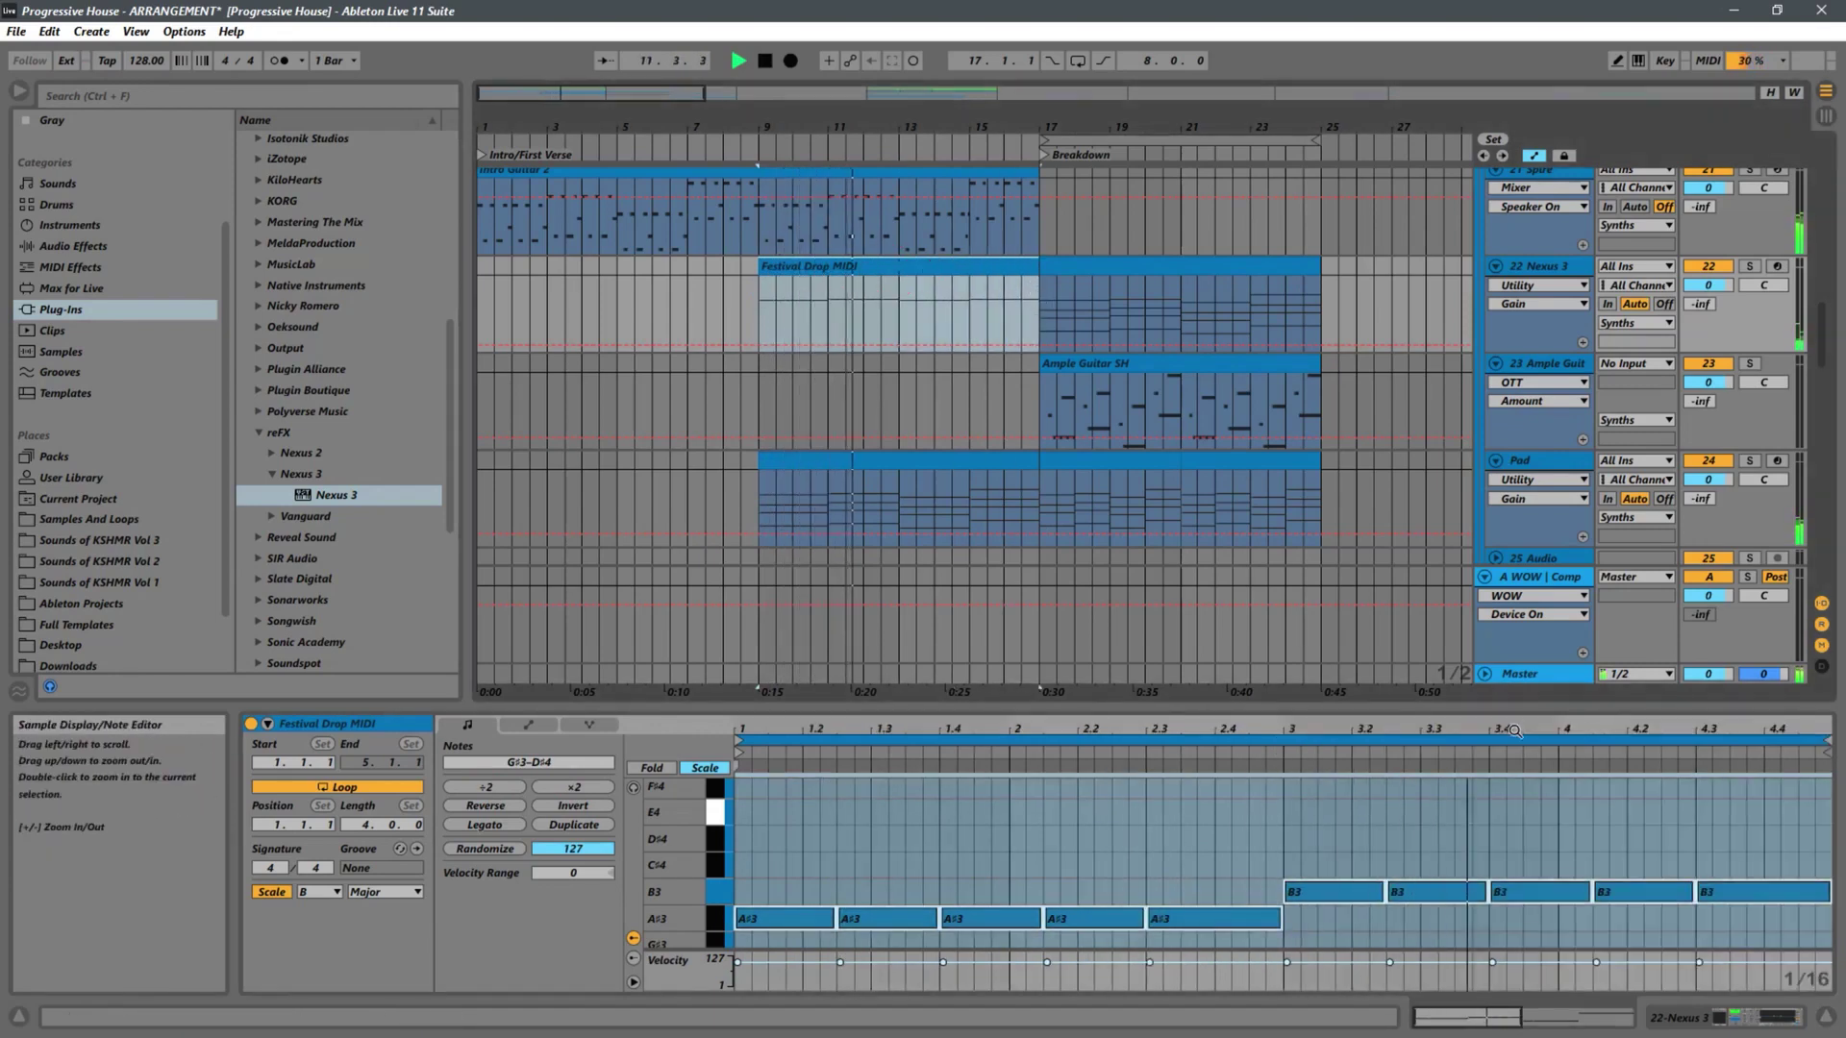
key("space")
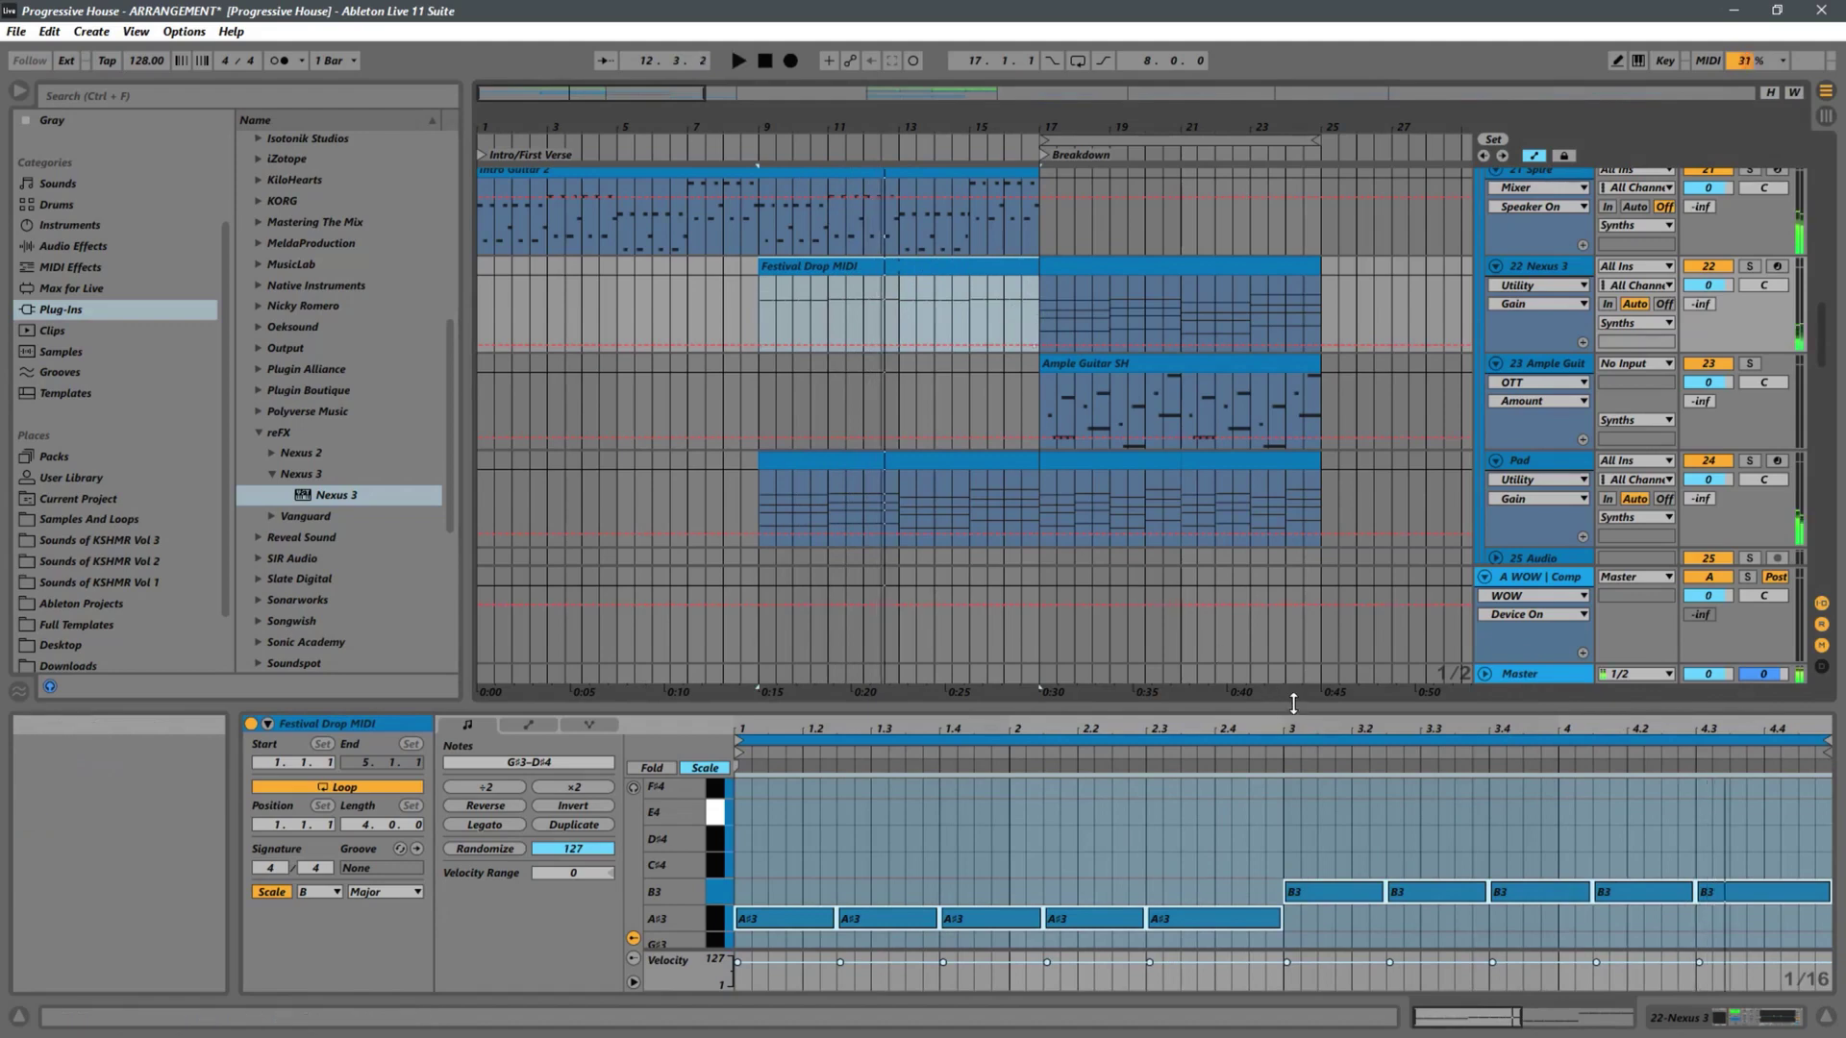
left_click_drag(1288, 704, 1832, 730)
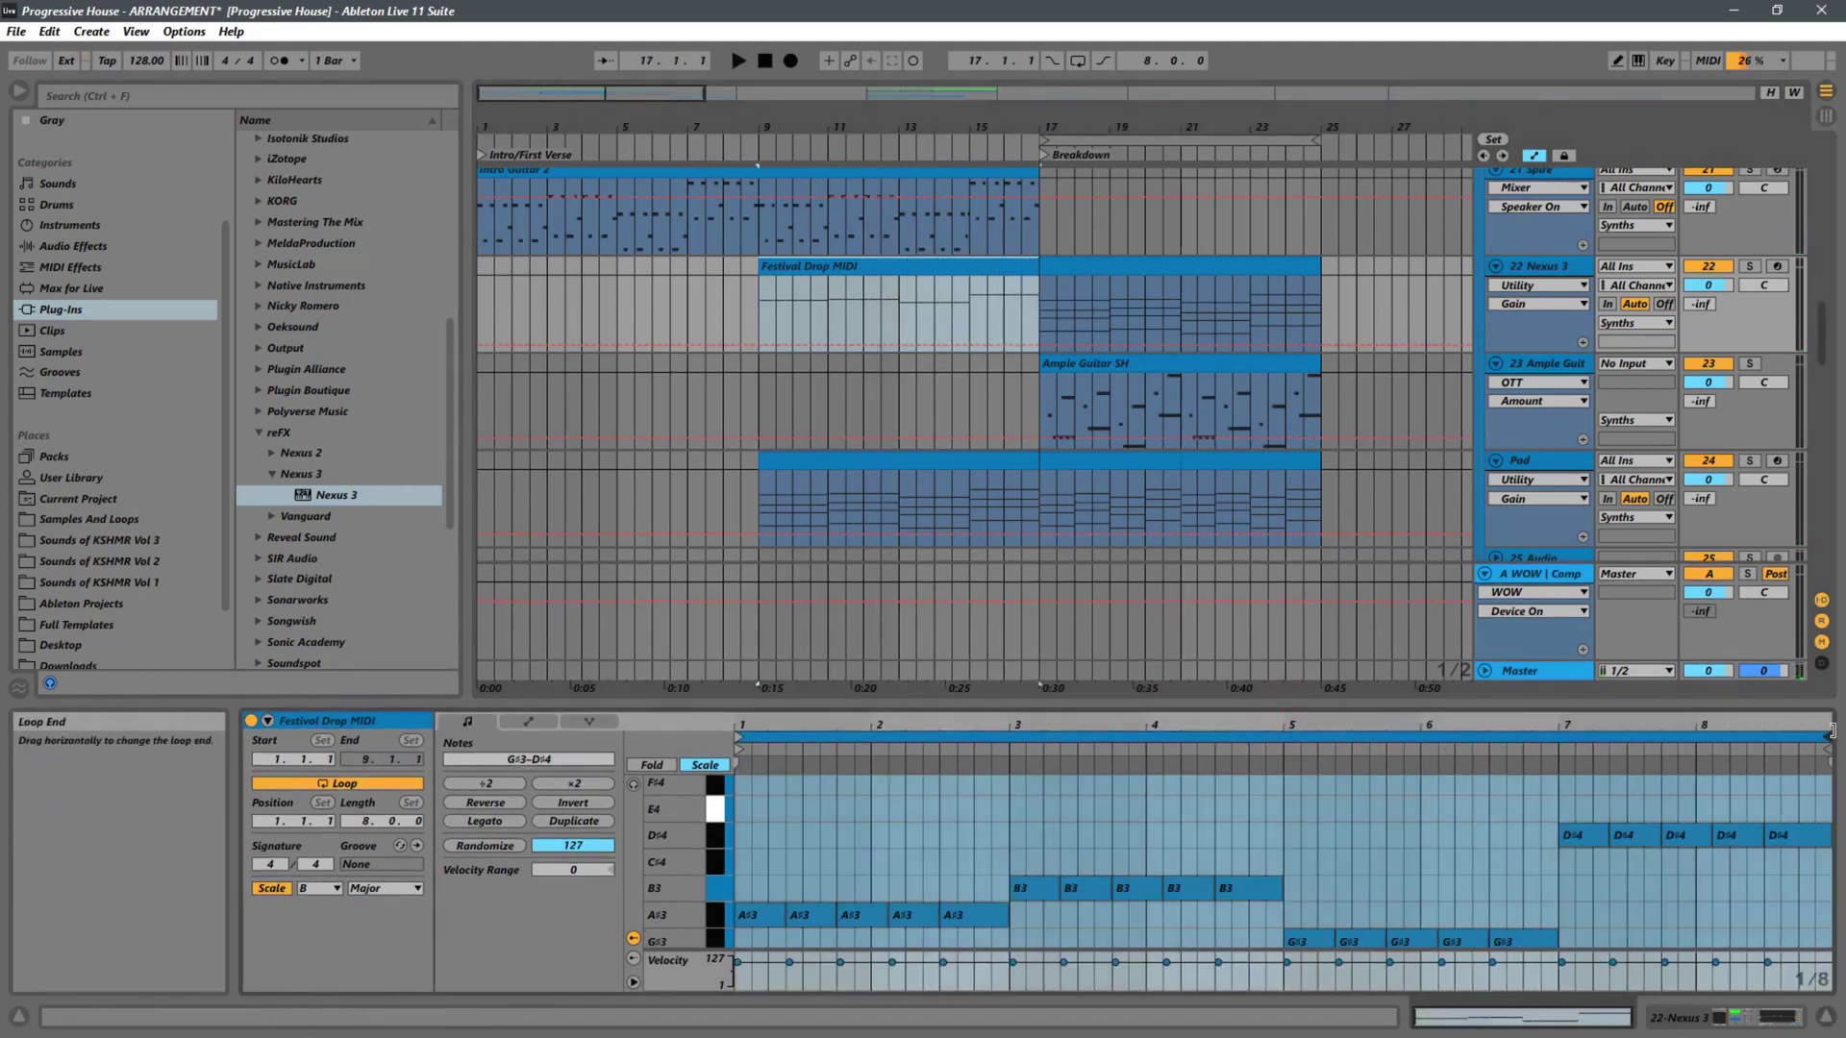
Play the stretched melody solo and in the mix, and raise the Utility gain on the Nexus 3 track to -18.9 dB
key("space")
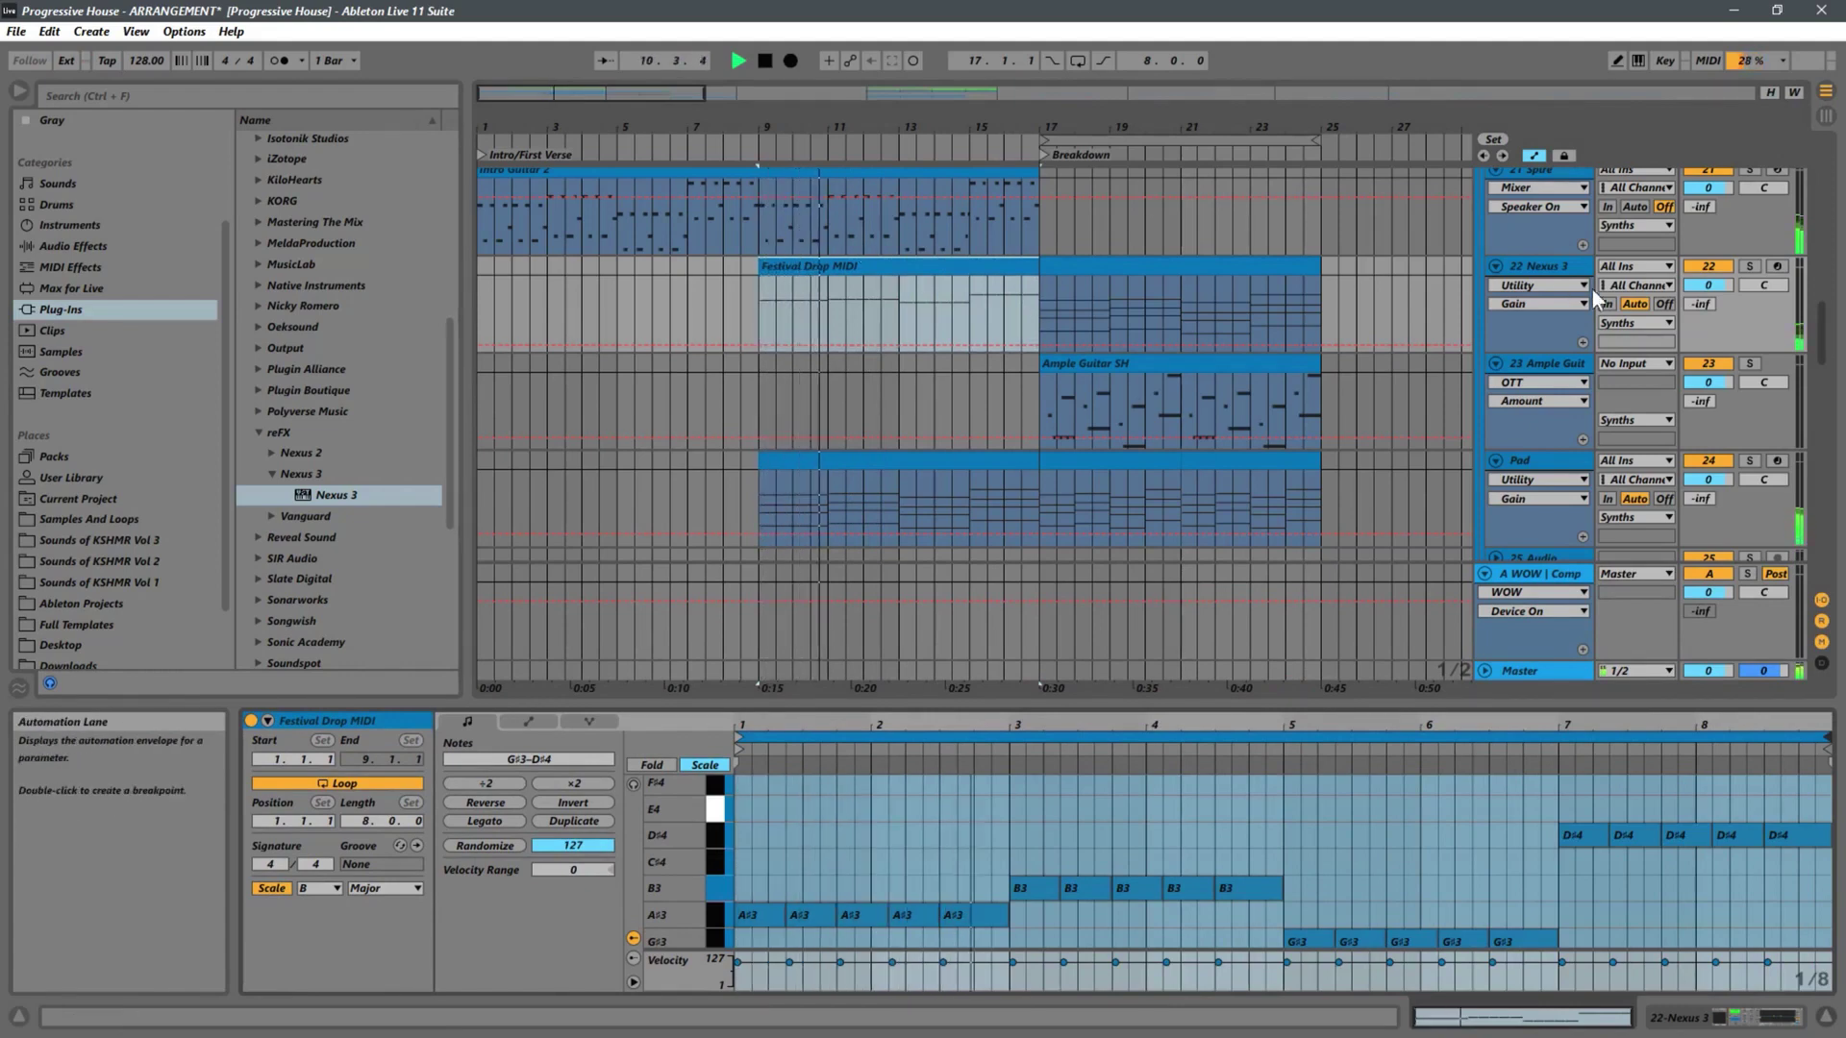
left_click(1750, 266)
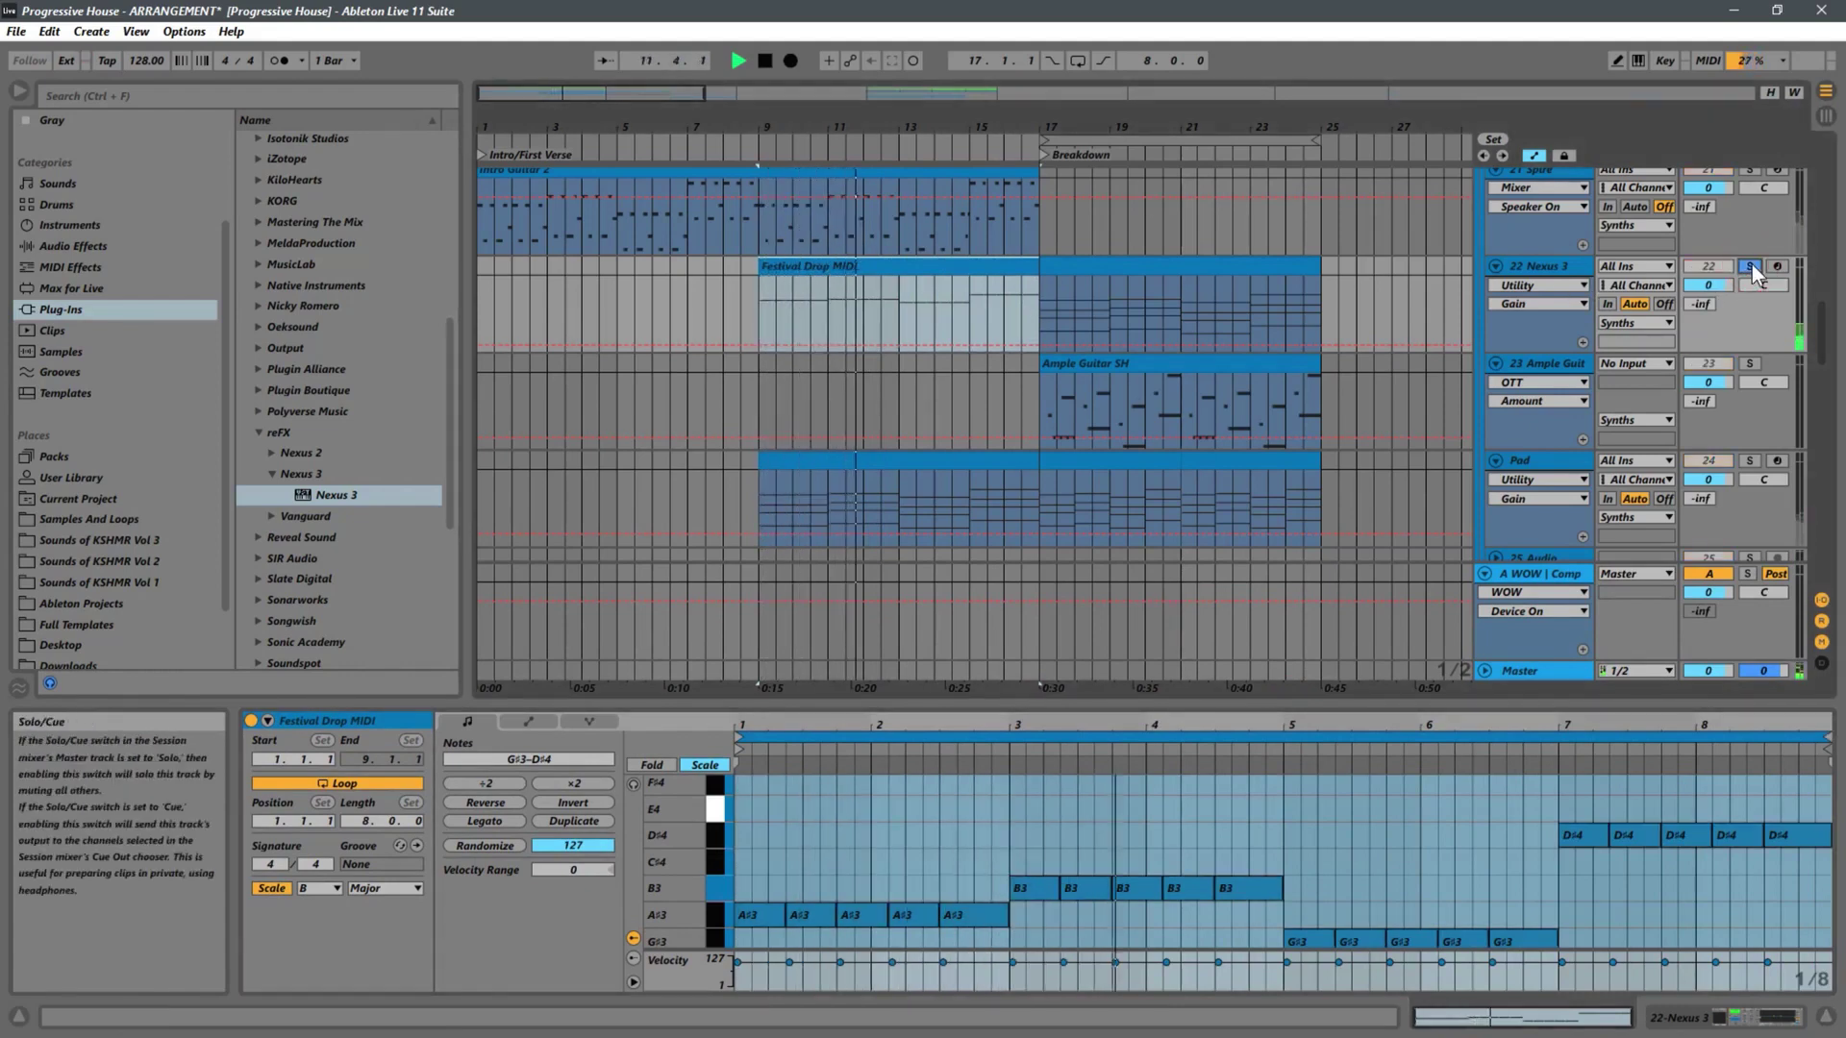
double_click(1557, 267)
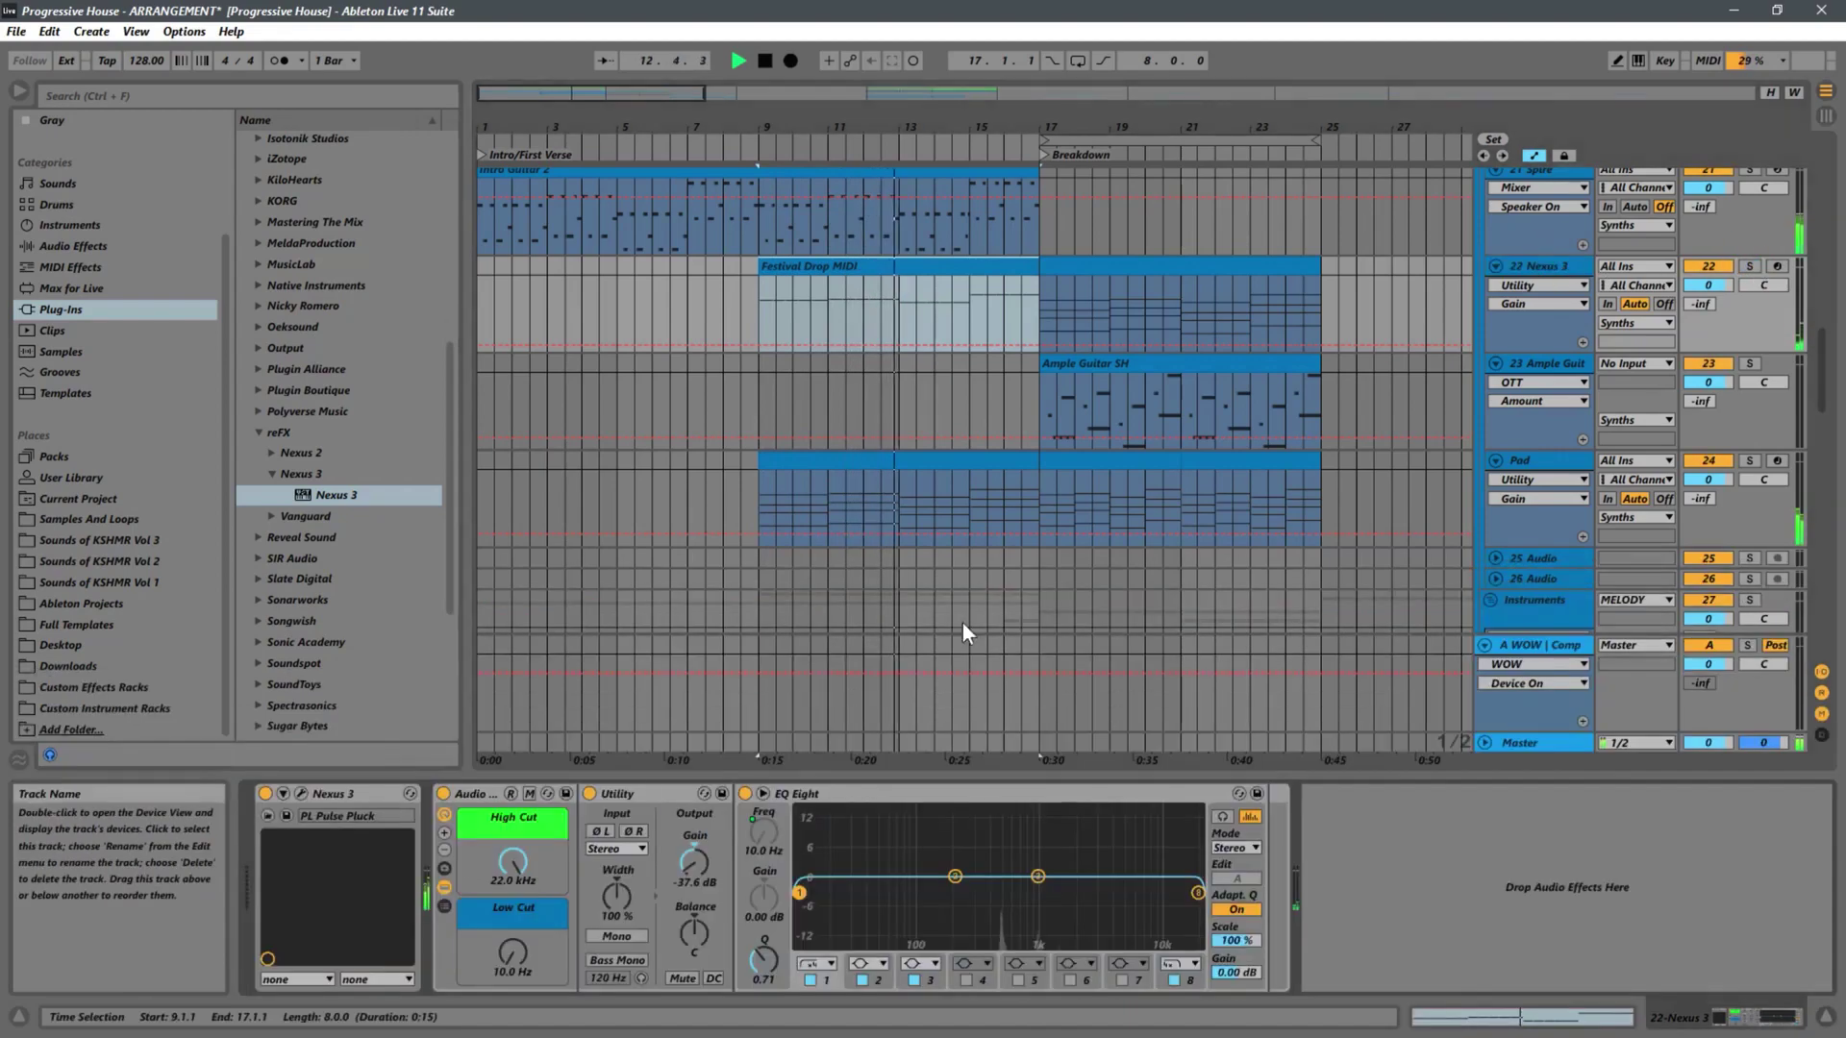
key("space")
key("space")
left_click_drag(708, 873, 718, 848)
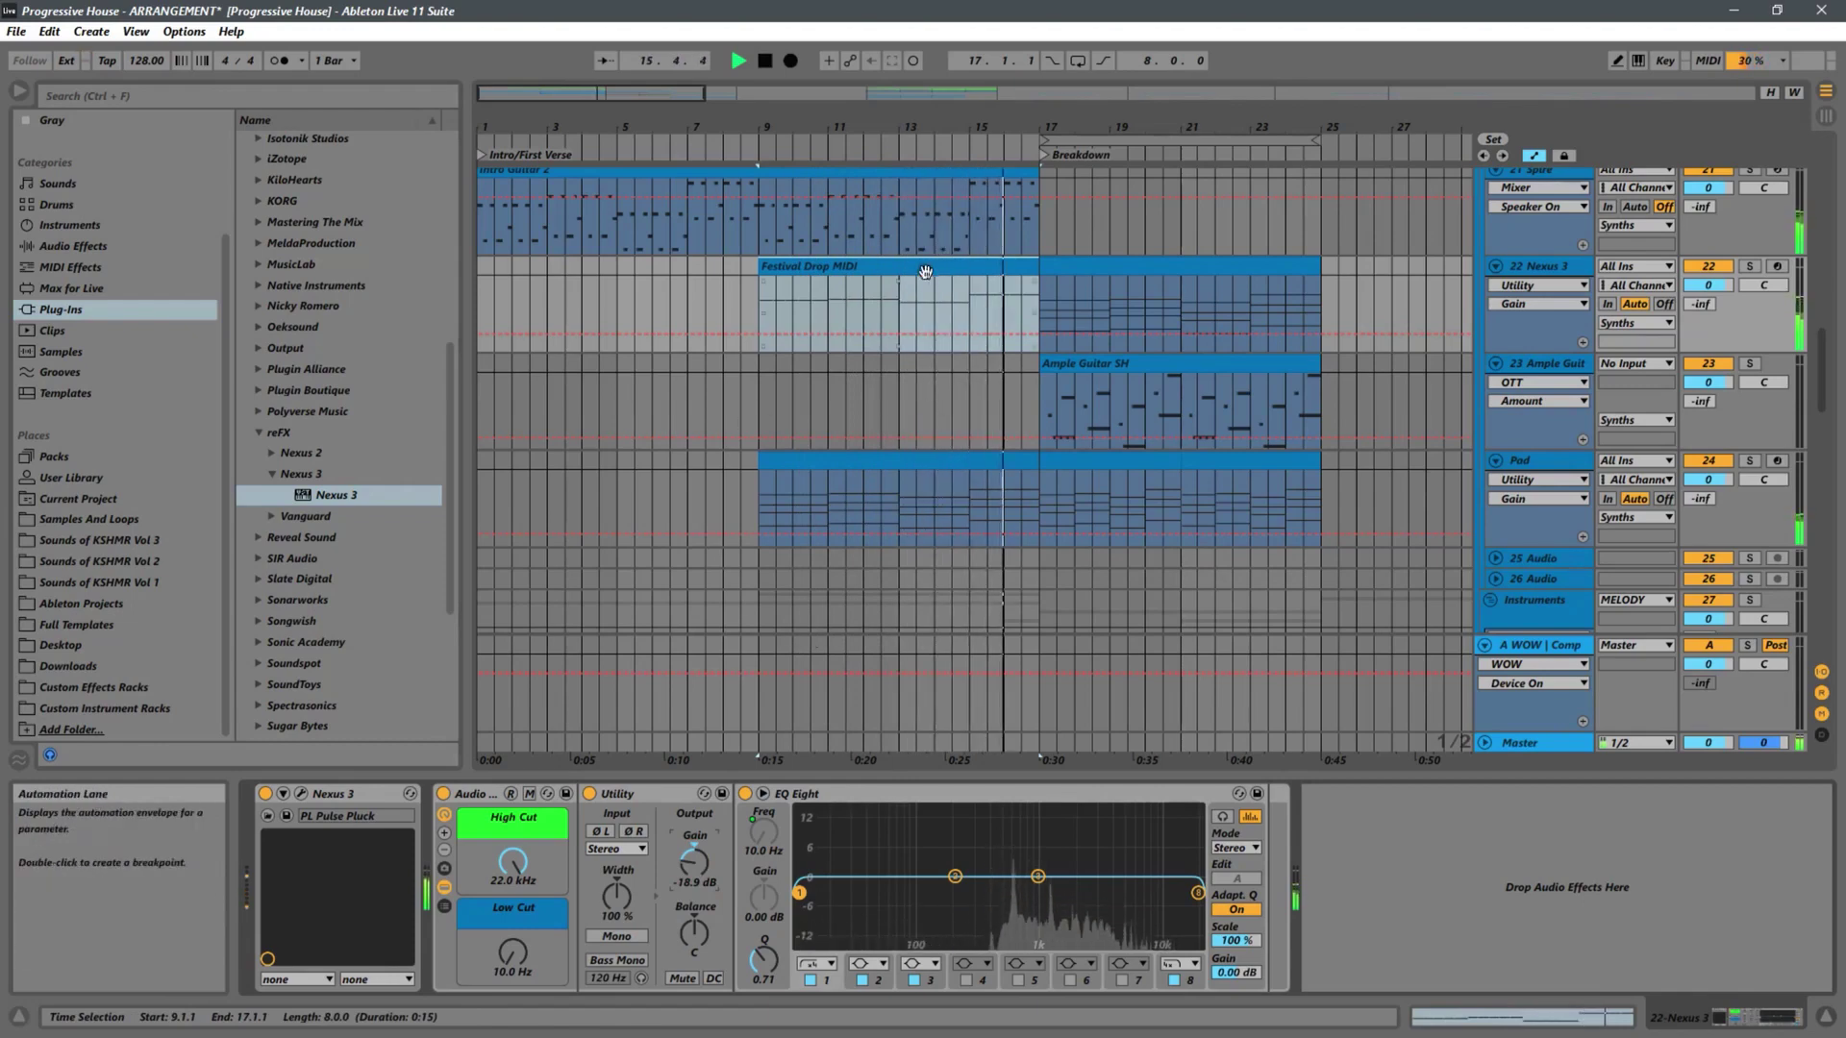
Delete the Breakdown chord clip from the Nexus 3 track and set its Utility gain to -23.0 dB while playing from bar 9
left_click(1147, 266)
key("Delete")
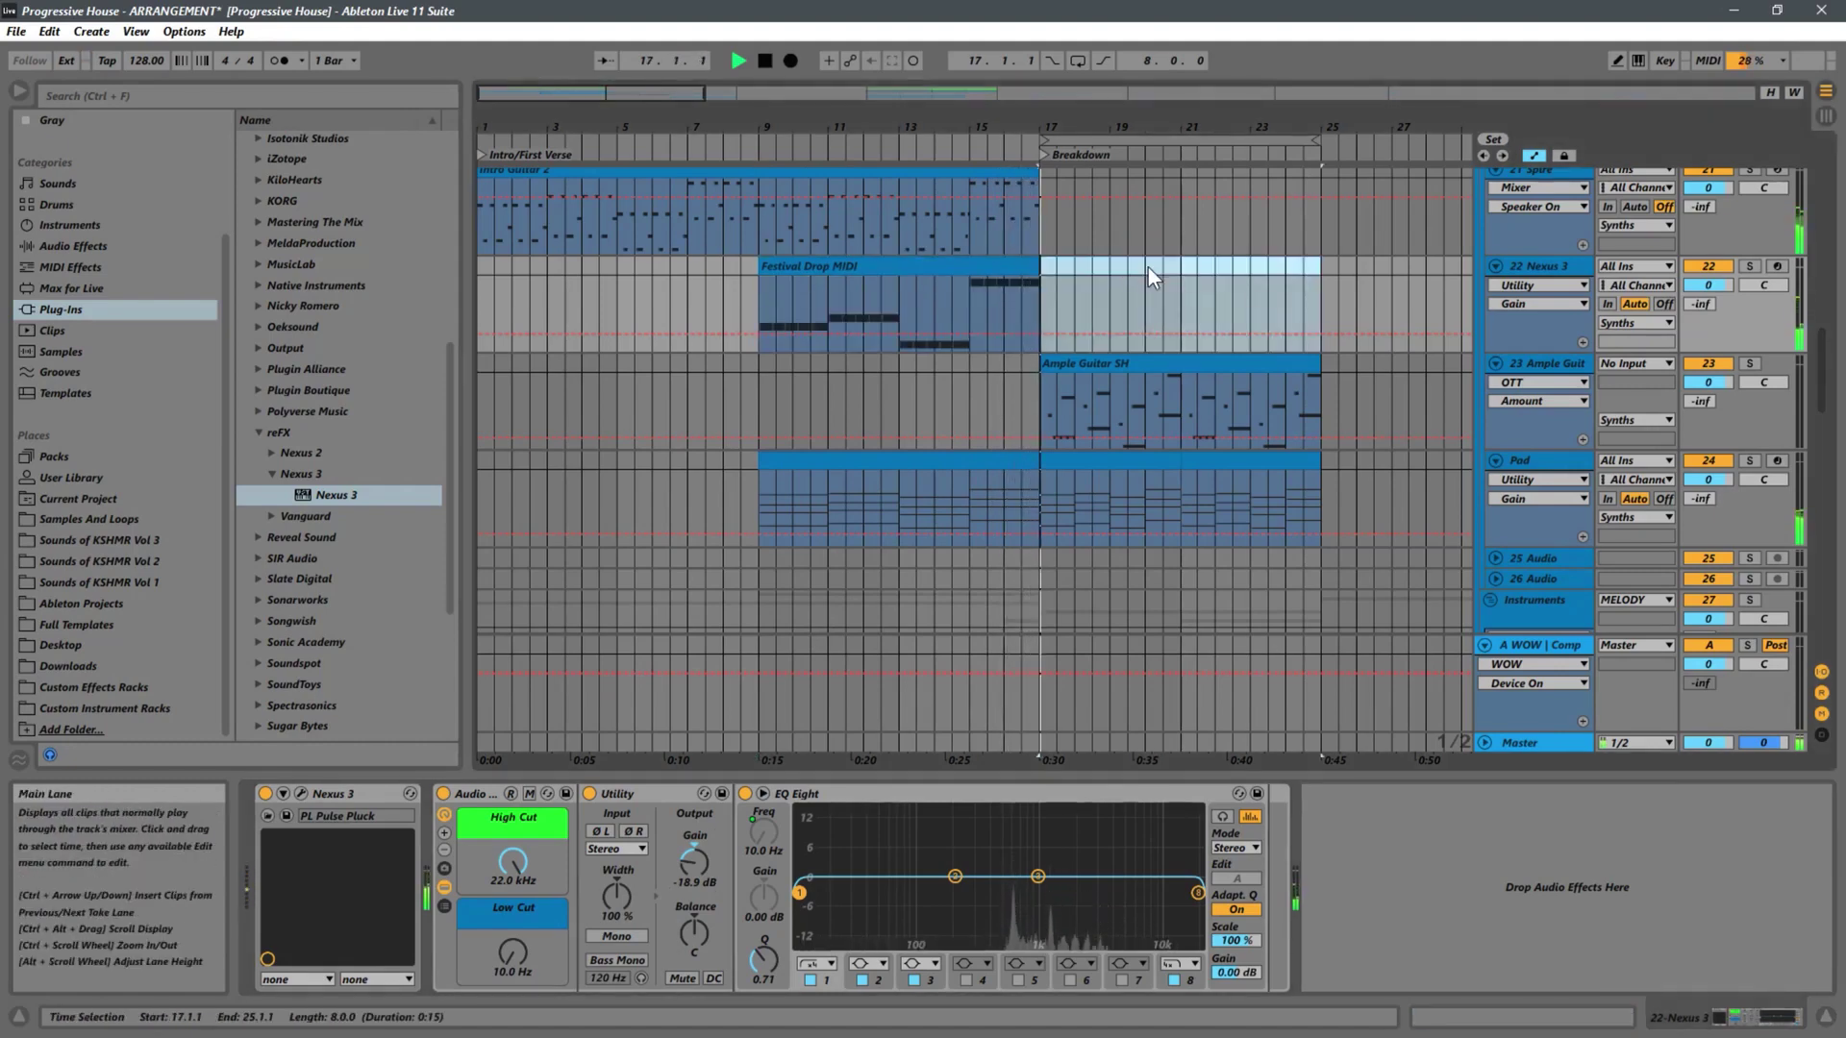
left_click(763, 303)
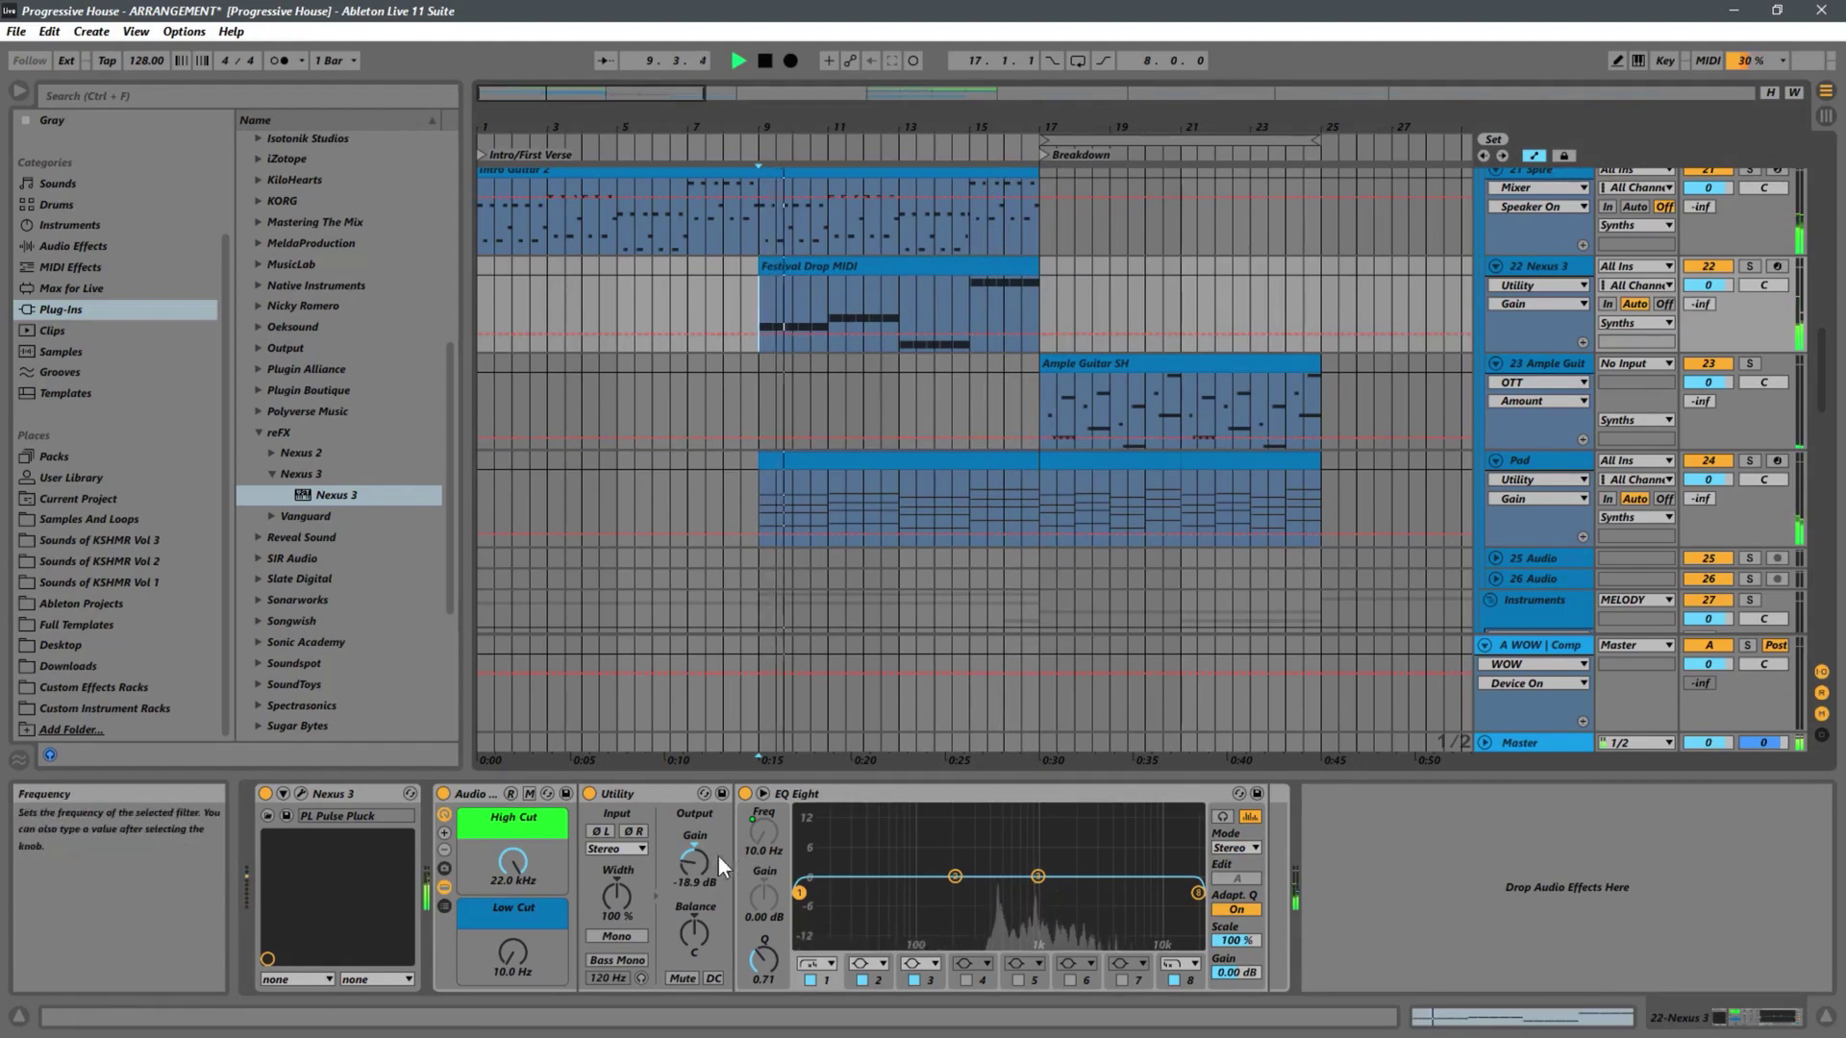
left_click_drag(692, 865, 696, 873)
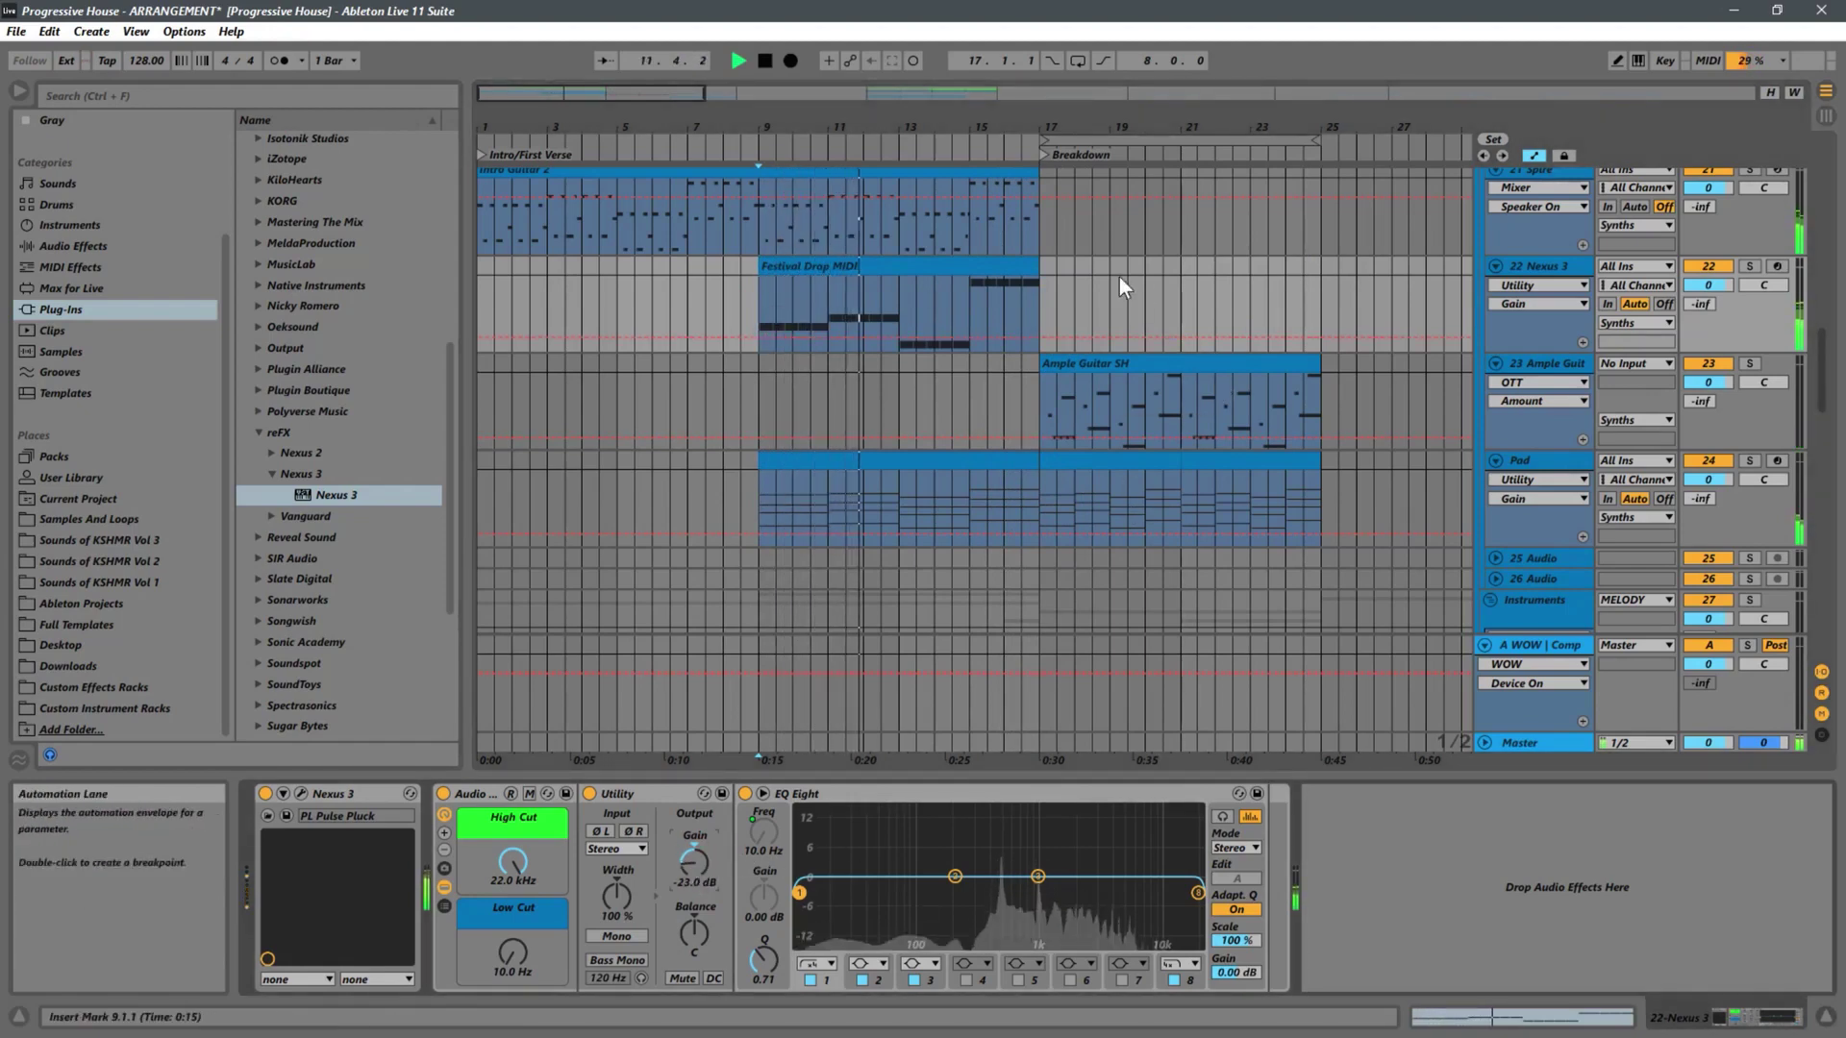
key("space")
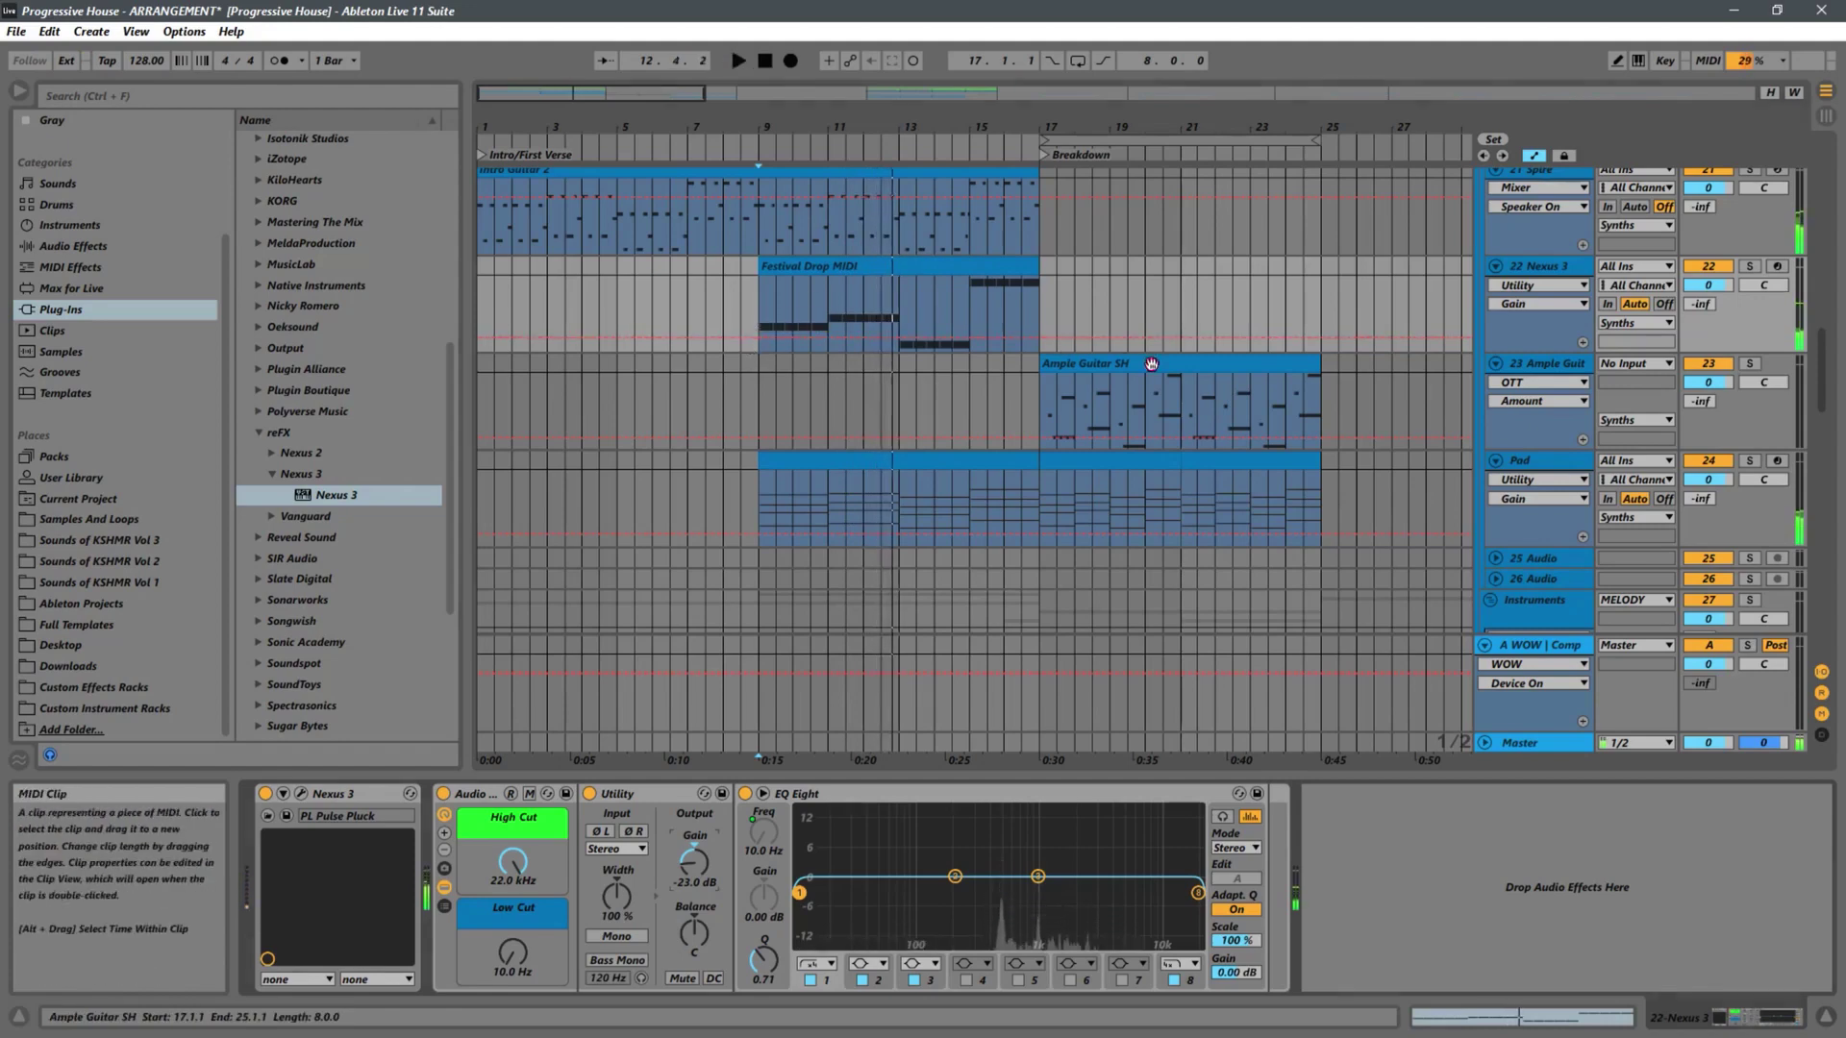
Try a copy of the Breakdown's Ample Guitar SH clip in place of the Nexus 3 melody at bar 9 and play it
left_click_drag(1089, 366, 808, 290)
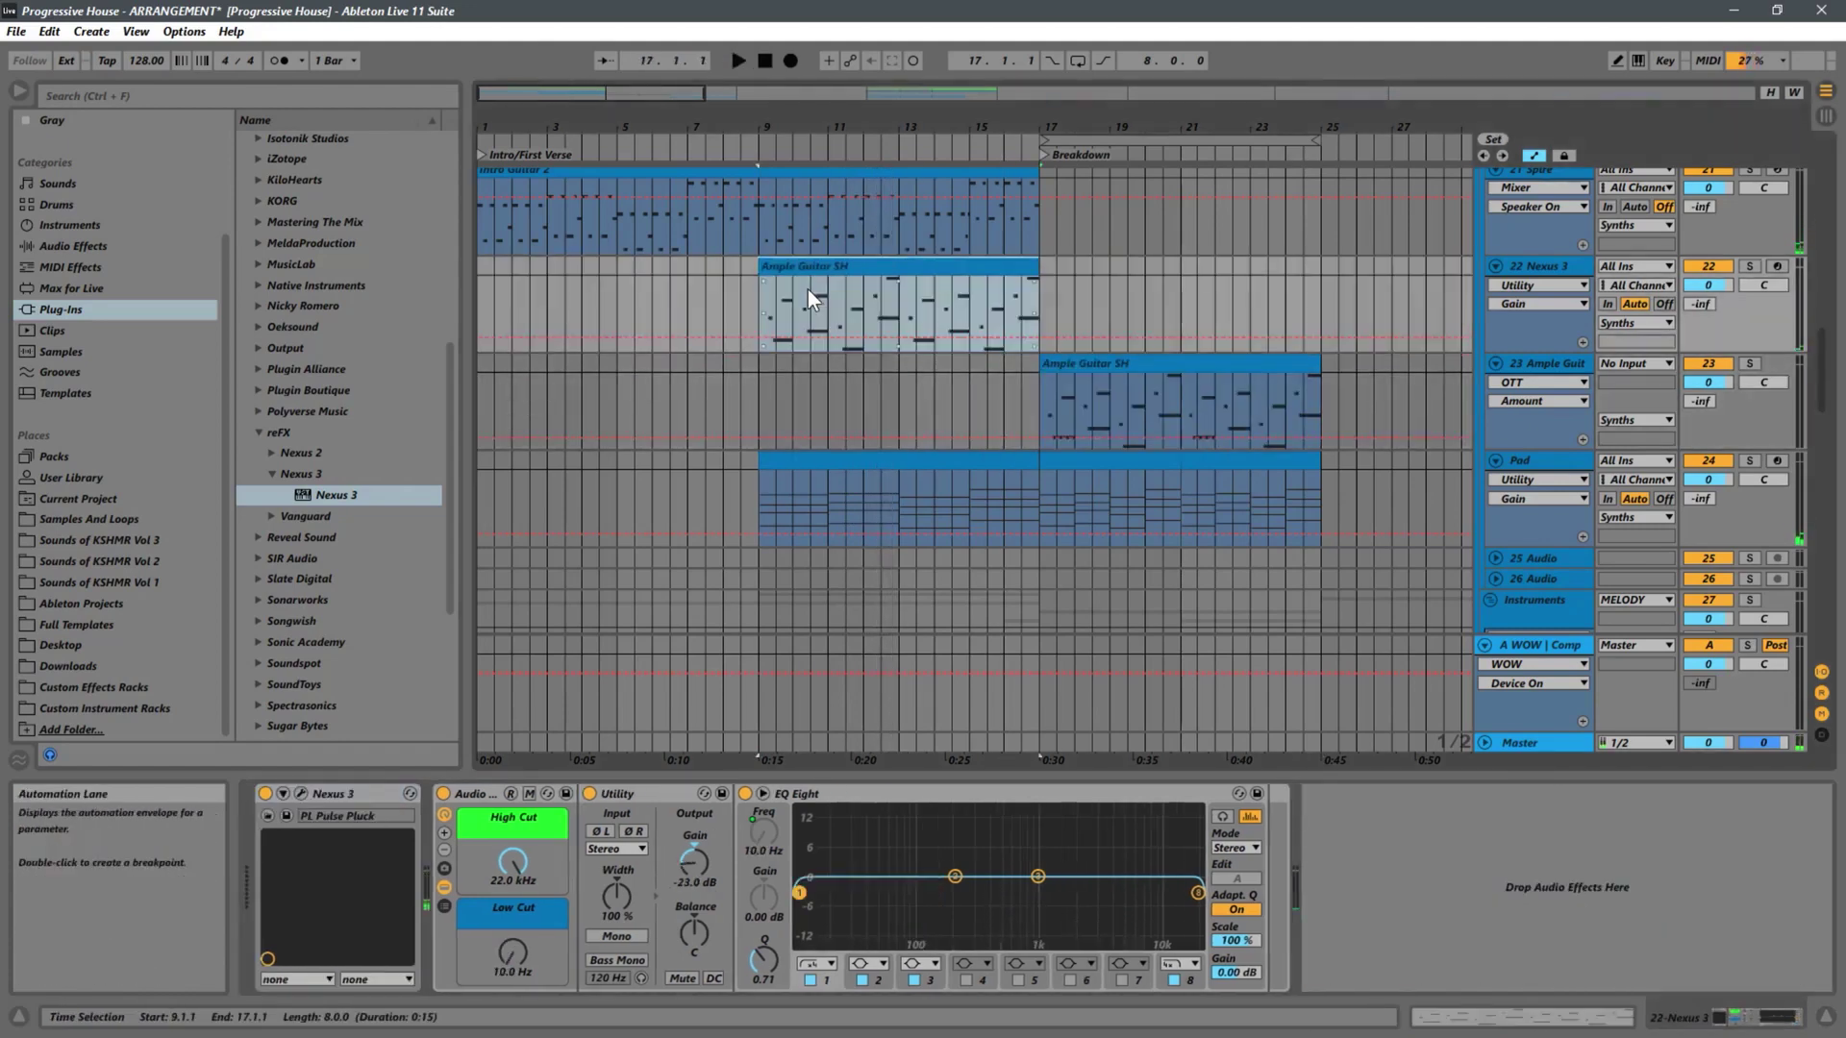
left_click(758, 303)
key("space")
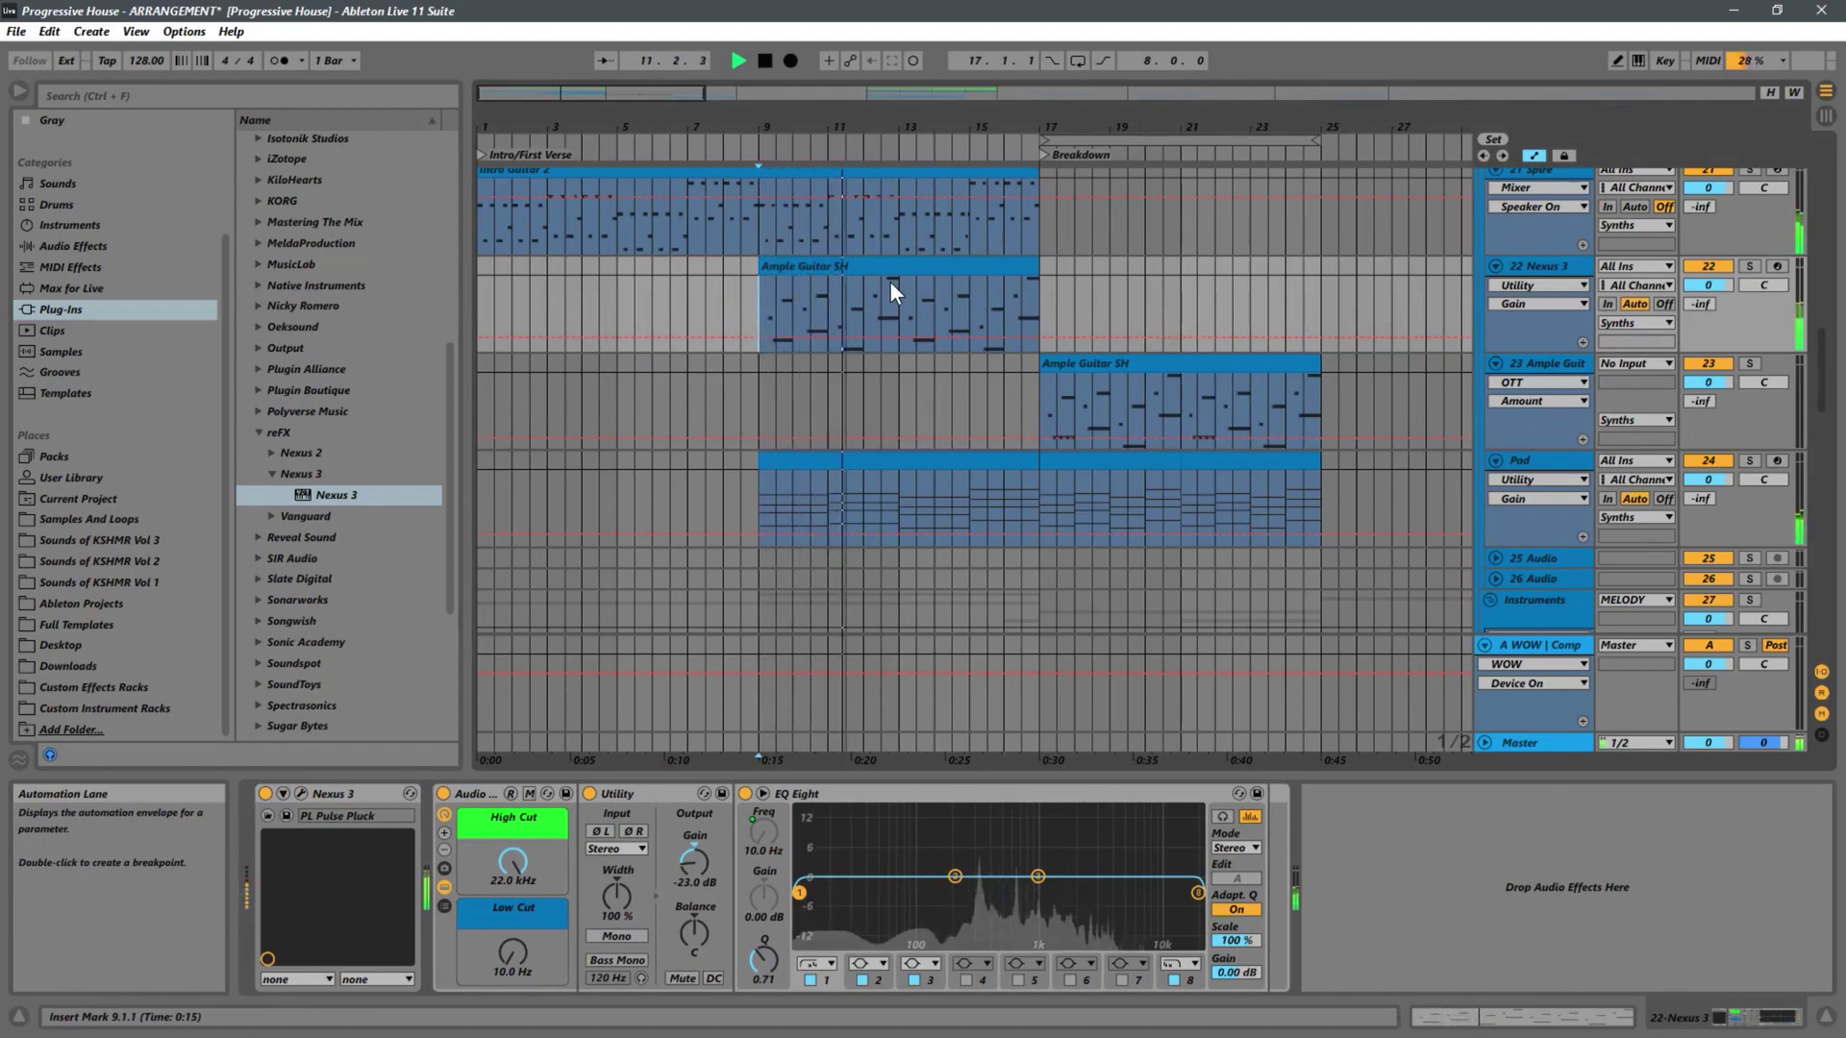
key("ctrl+z")
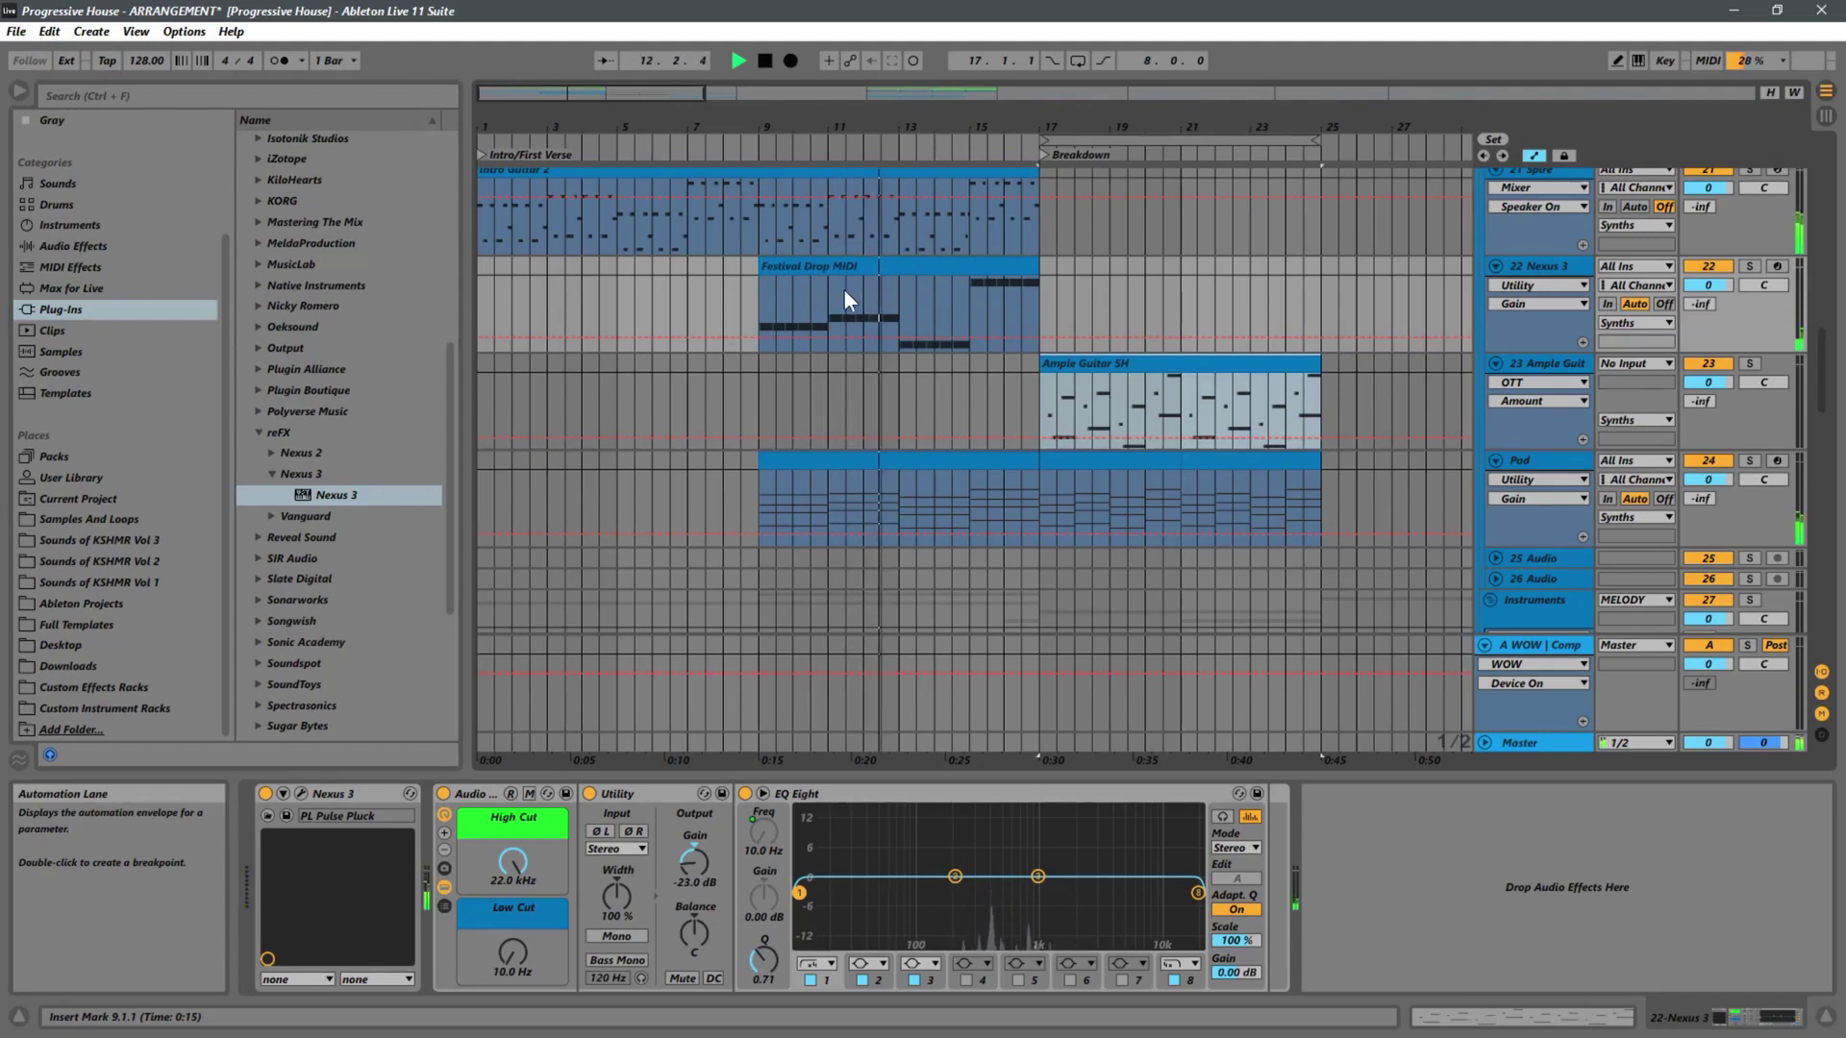
Play the Festival Drop MIDI melody with the full mix from bar 9 up to the Breakdown
left_click(754, 306)
key("space")
key("space")
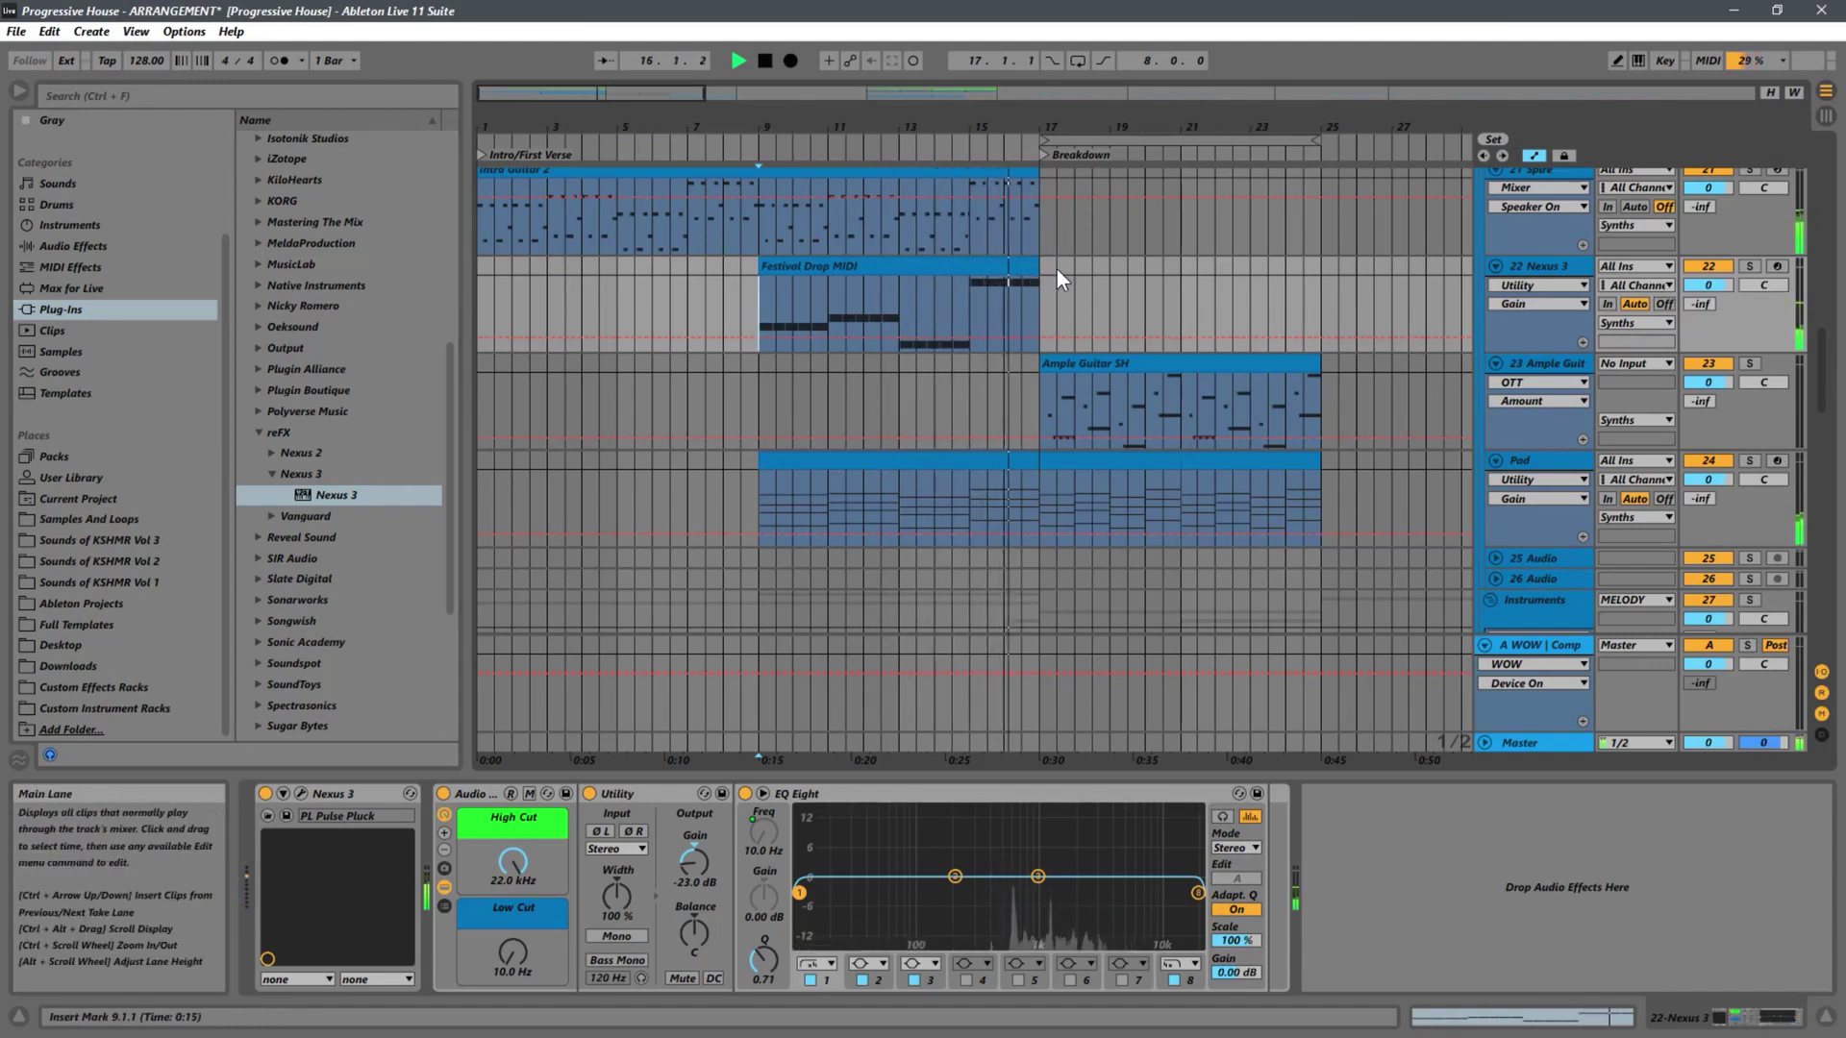
key("space")
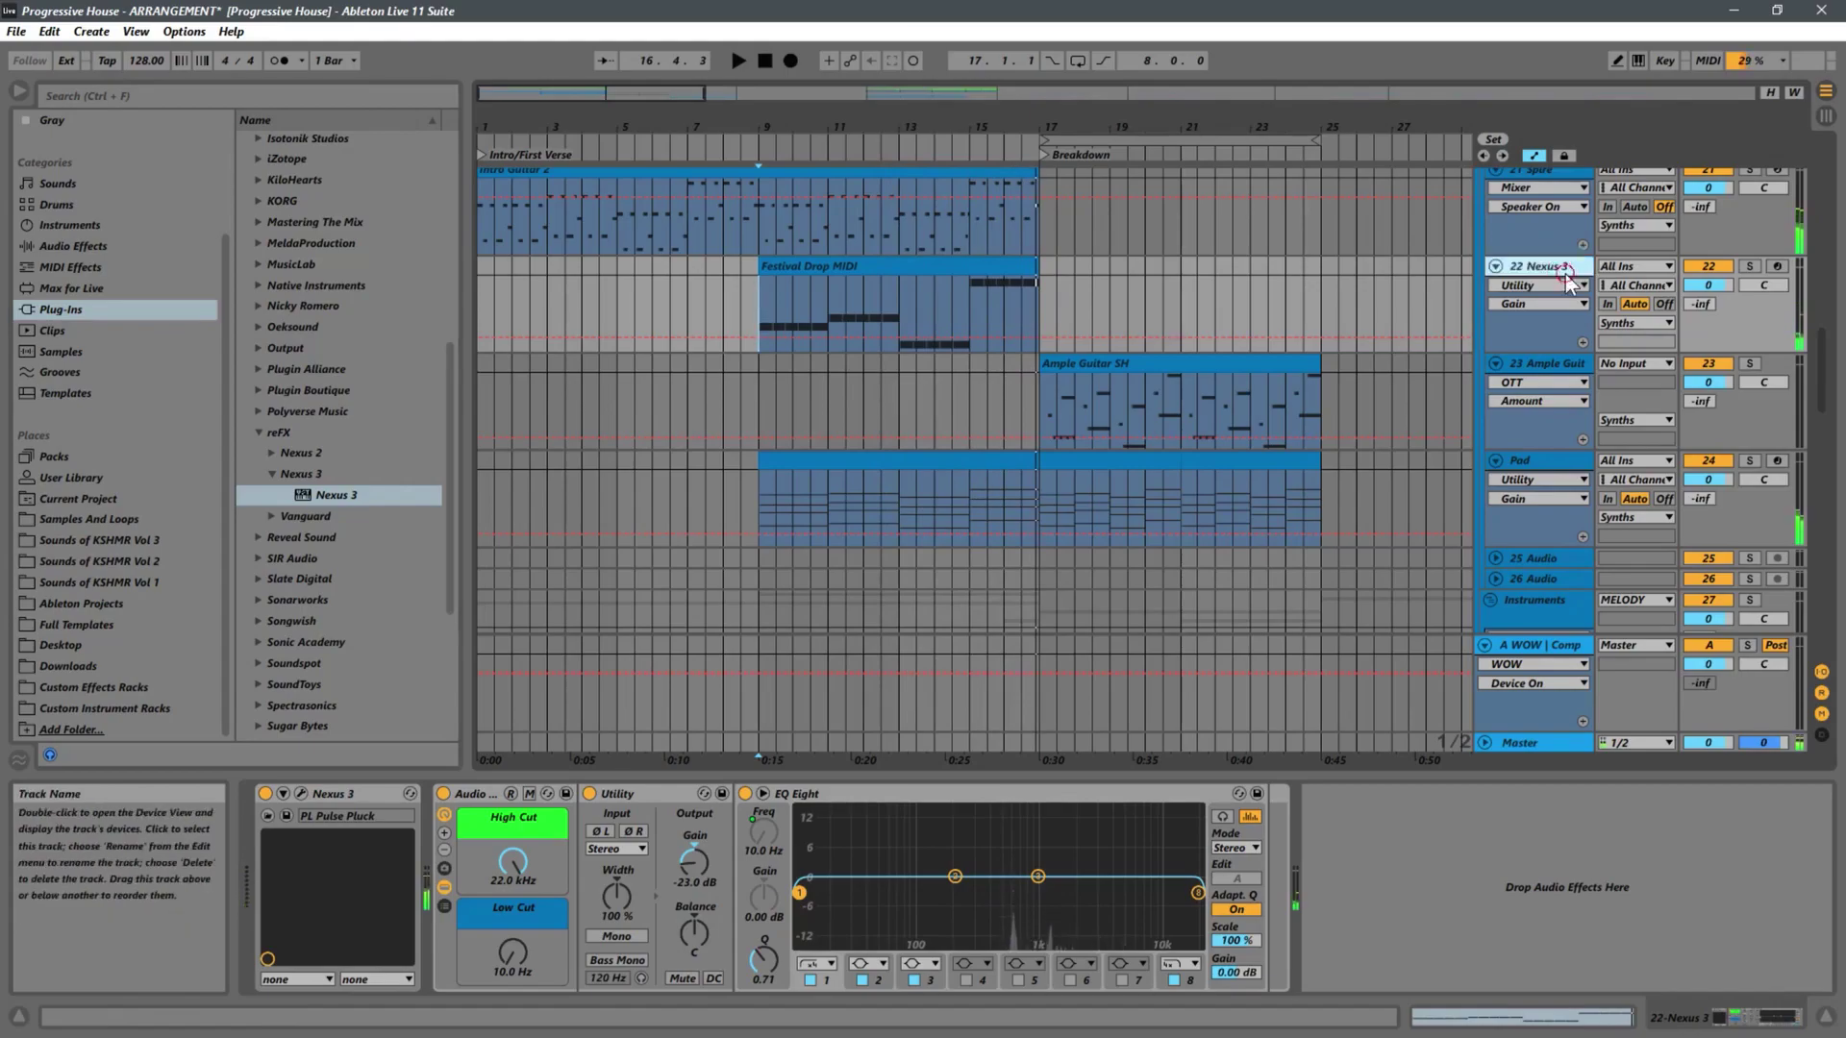